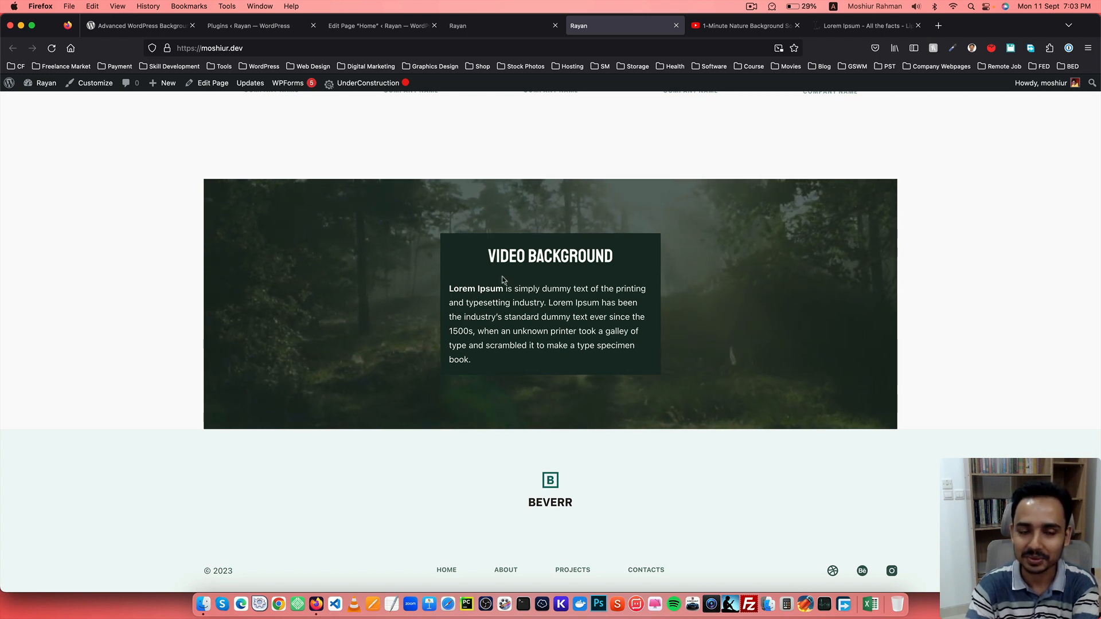
Examine the hero Columns block's Style background settings in the Home page editor.
{"action": "left_click", "coordinate": [235, 27]}
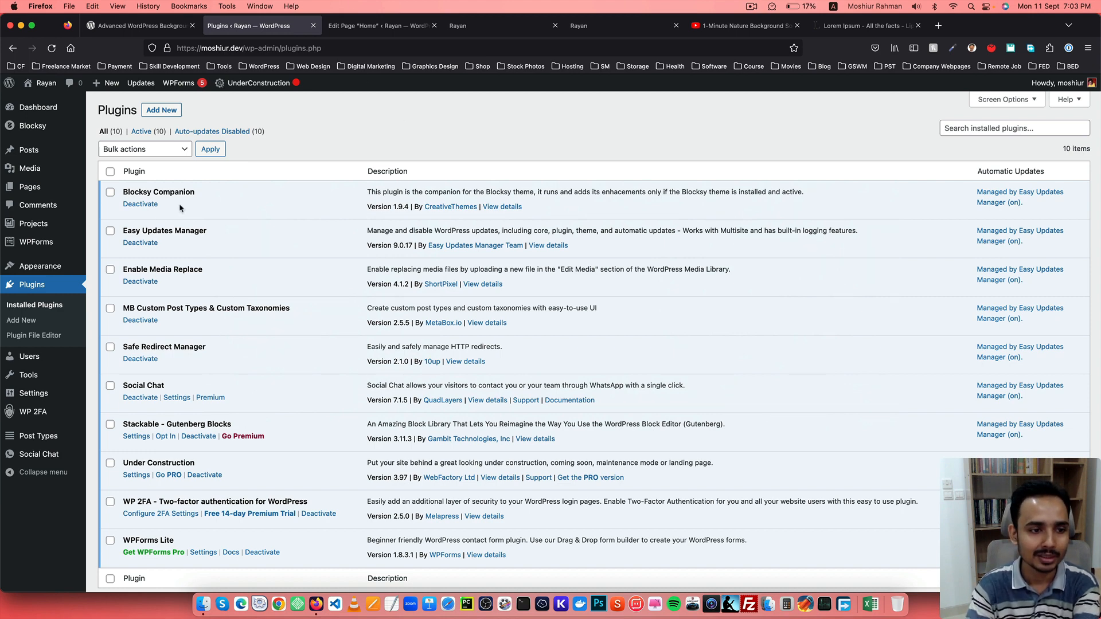
{"action": "left_click", "coordinate": [367, 26]}
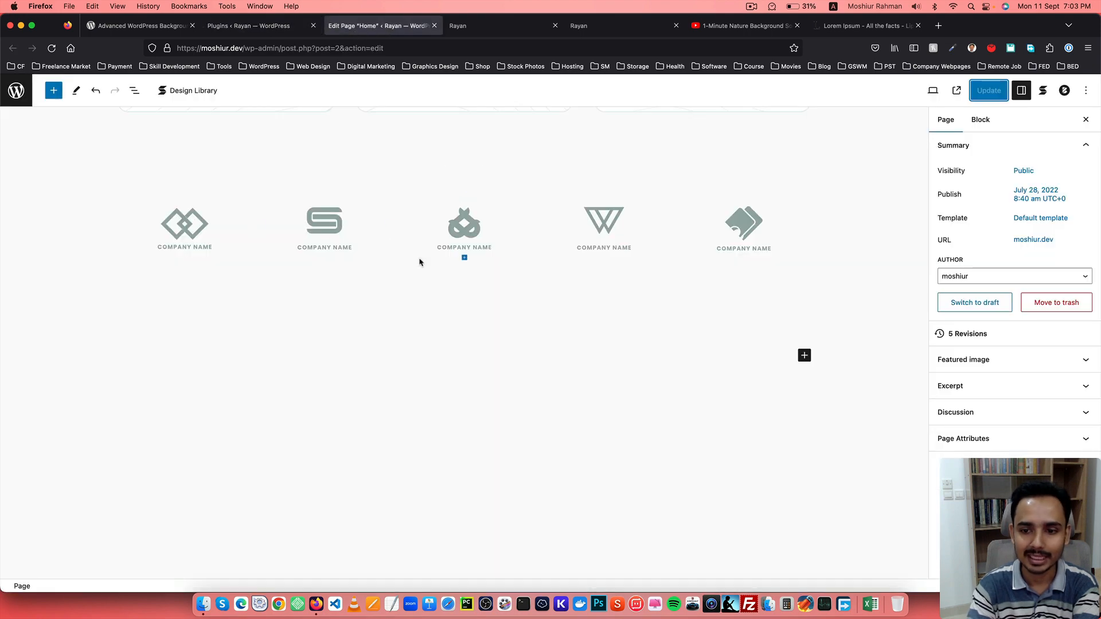
{"action": "scroll", "coordinate": [399, 253], "scroll_direction": "up", "scroll_amount": 20}
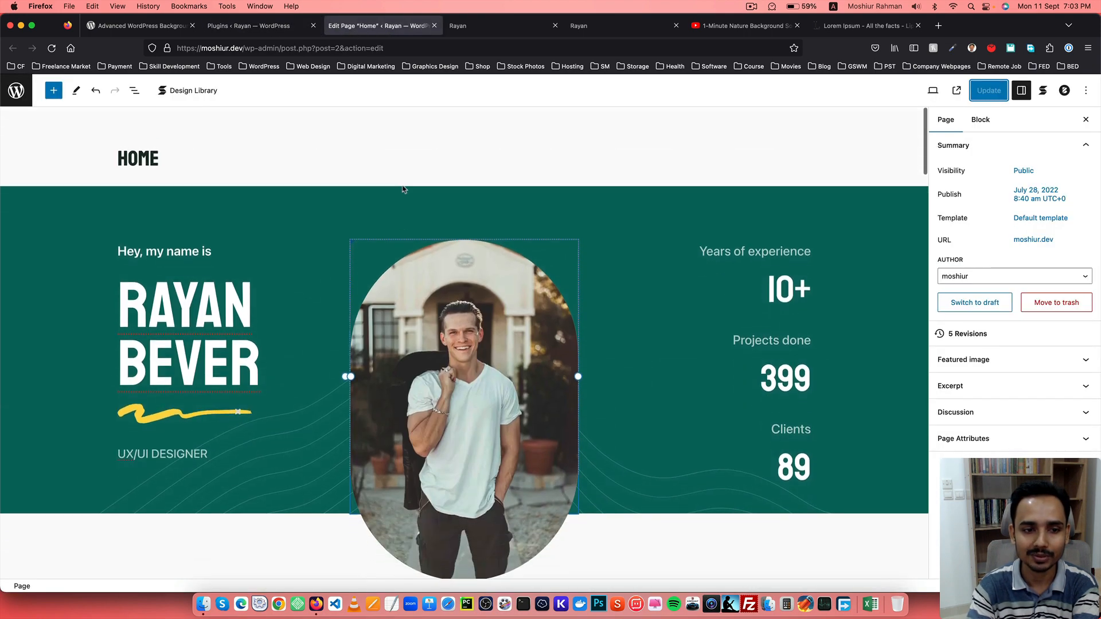
{"action": "left_click", "coordinate": [545, 189]}
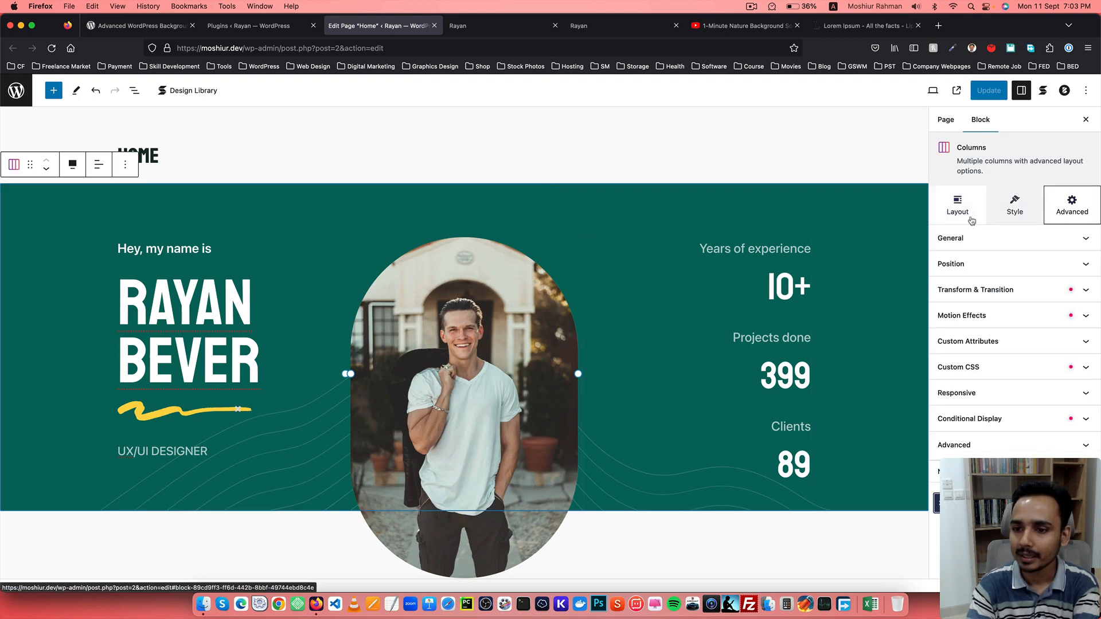
{"action": "left_click", "coordinate": [958, 205]}
{"action": "left_click", "coordinate": [1012, 211]}
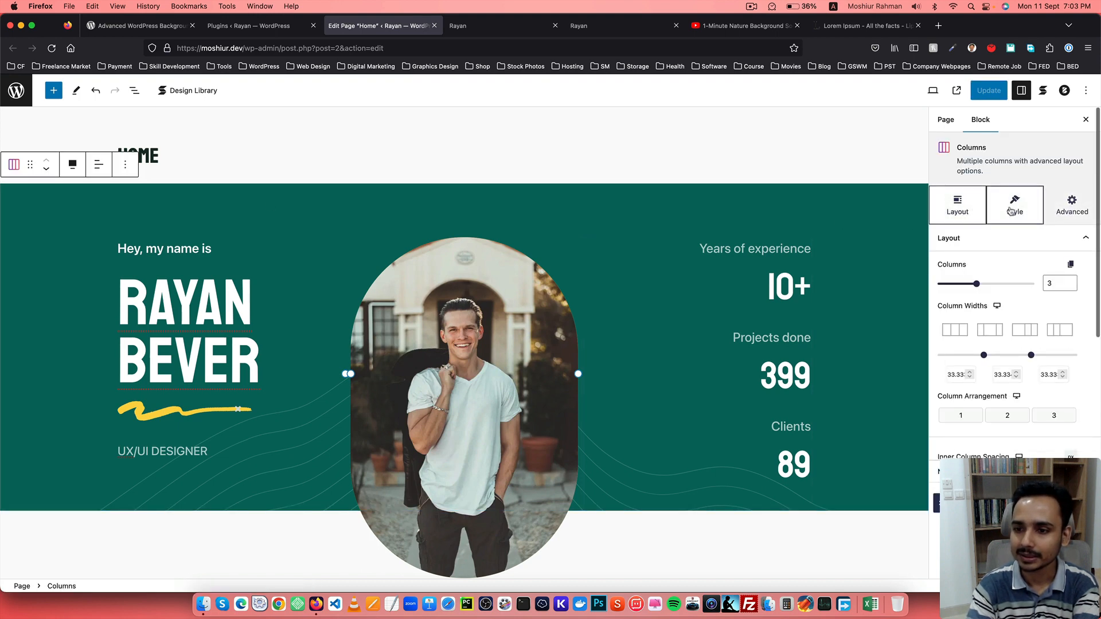
{"action": "left_click", "coordinate": [1078, 247]}
{"action": "scroll", "coordinate": [998, 313], "scroll_direction": "down", "scroll_amount": 1}
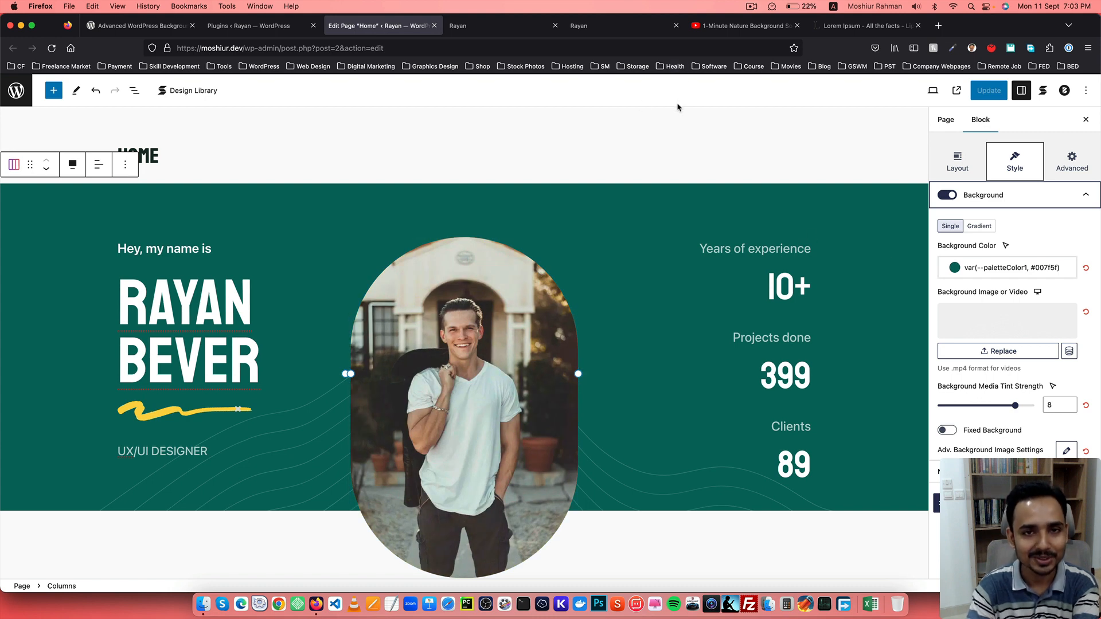
{"action": "scroll", "coordinate": [934, 229], "scroll_direction": "down", "scroll_amount": 2}
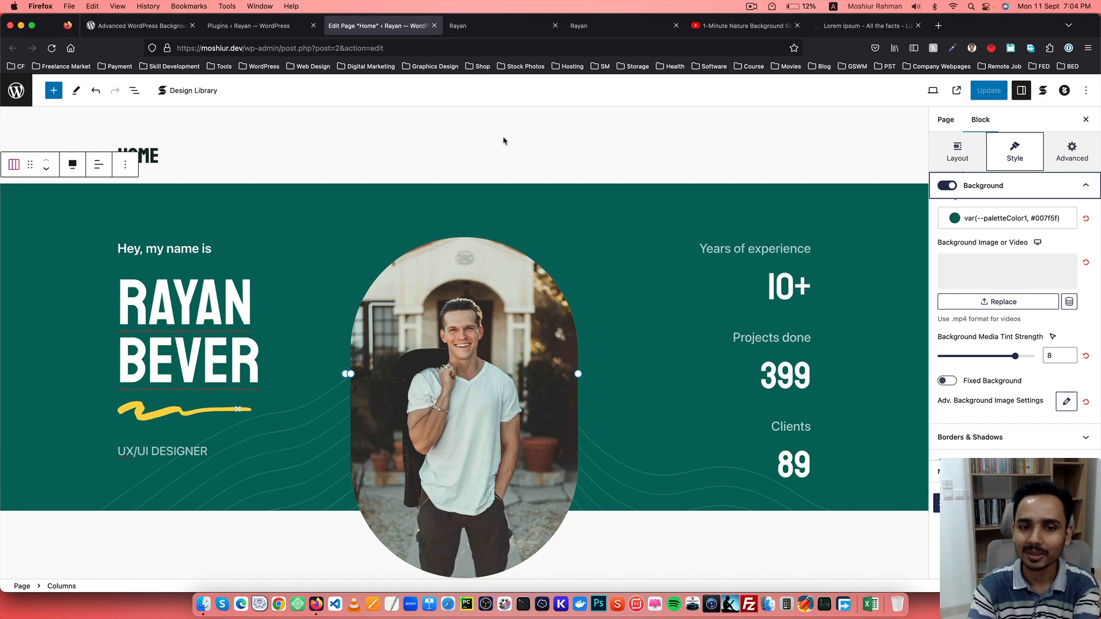
{"action": "scroll", "coordinate": [489, 185], "scroll_direction": "down", "scroll_amount": 20}
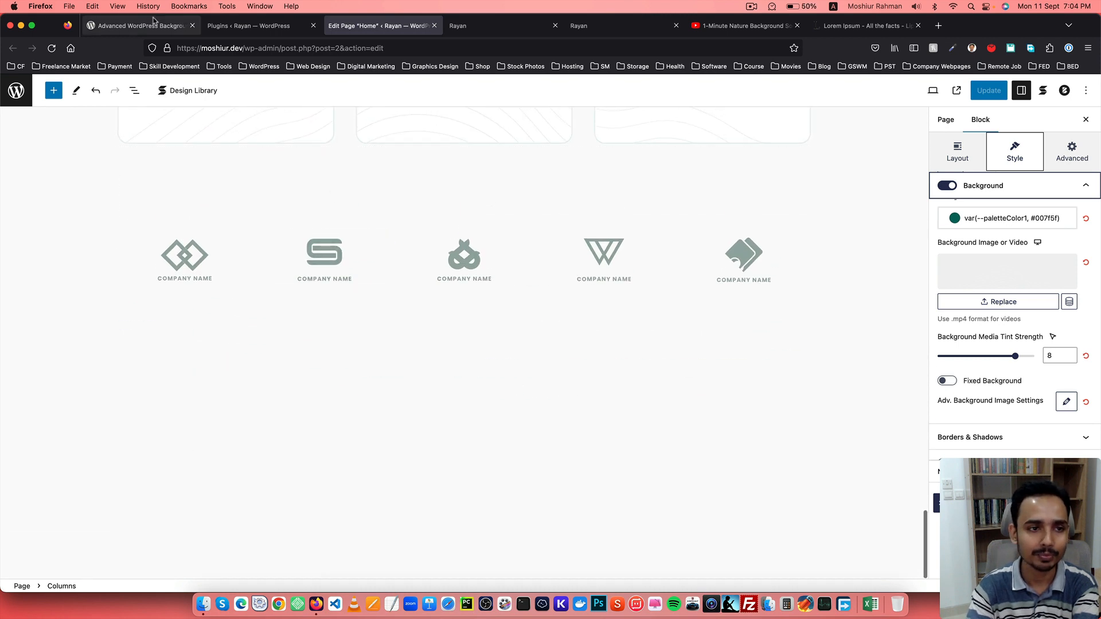
Open the Add New plugins page and copy the name Advanced WordPress Backgrounds from the plugin directory page.
{"action": "left_click", "coordinate": [152, 25]}
{"action": "scroll", "coordinate": [298, 320], "scroll_direction": "down", "scroll_amount": 2}
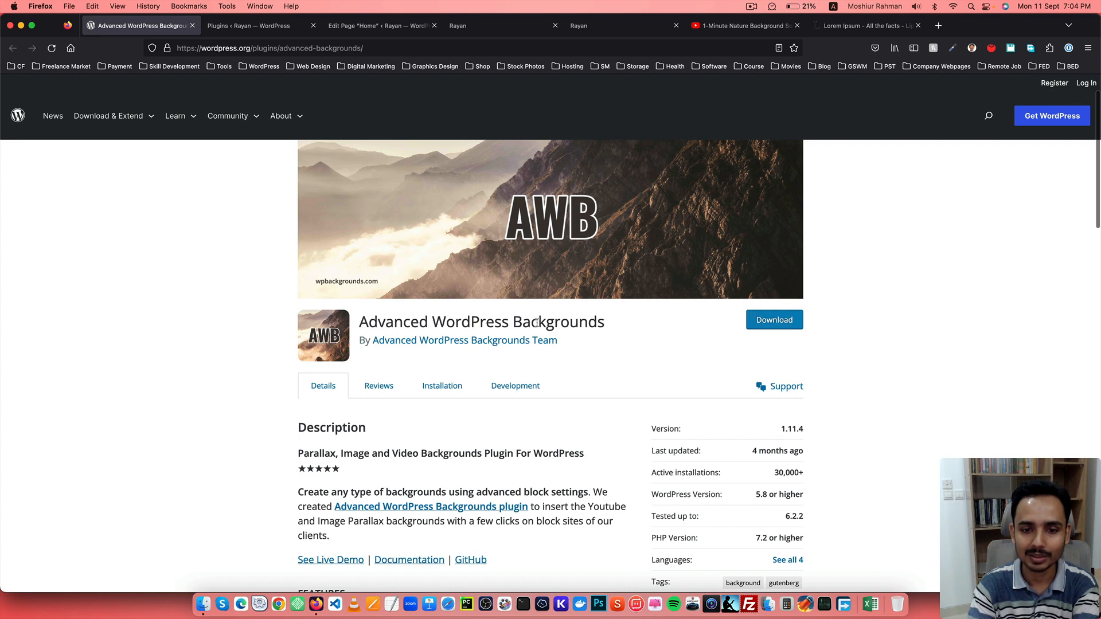
{"action": "scroll", "coordinate": [556, 320], "scroll_direction": "up", "scroll_amount": 3}
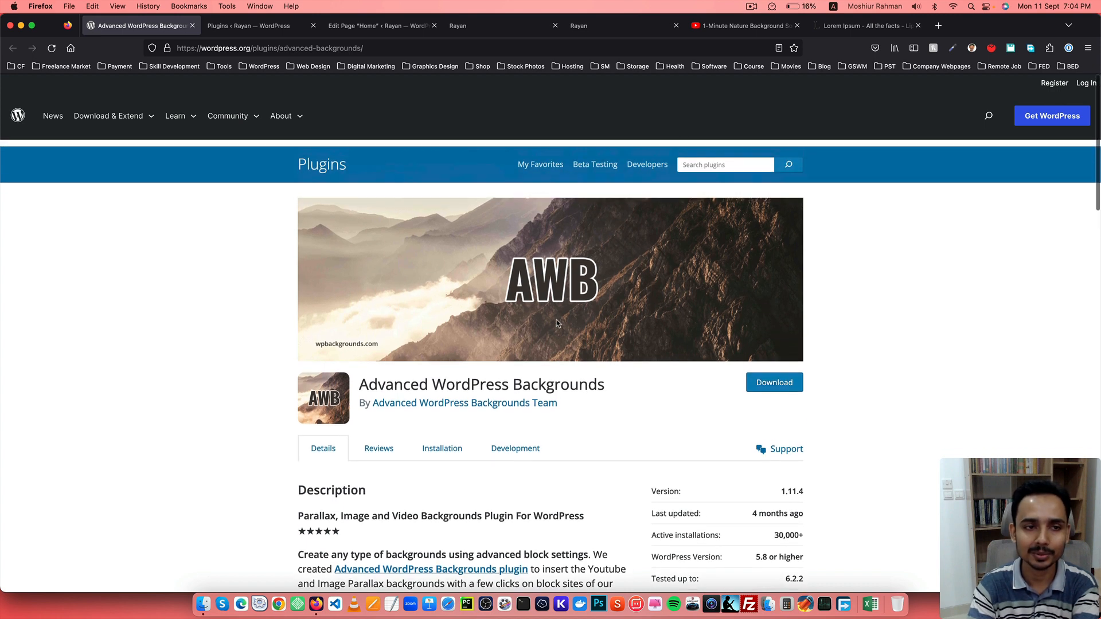
{"action": "left_click", "coordinate": [248, 26]}
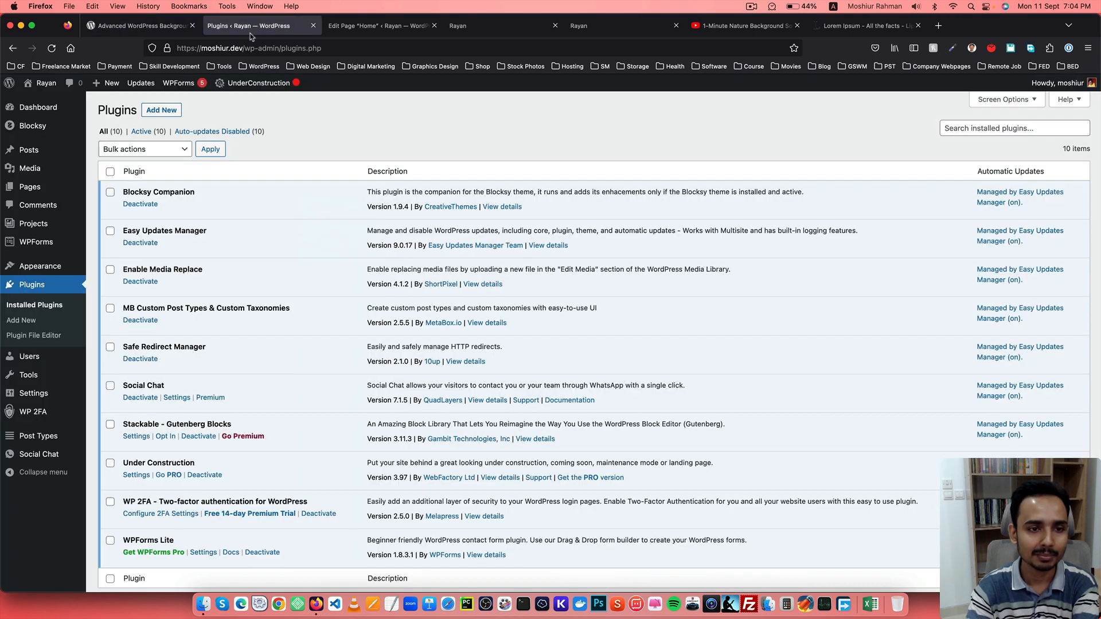
{"action": "left_click", "coordinate": [162, 110]}
{"action": "left_click", "coordinate": [162, 27]}
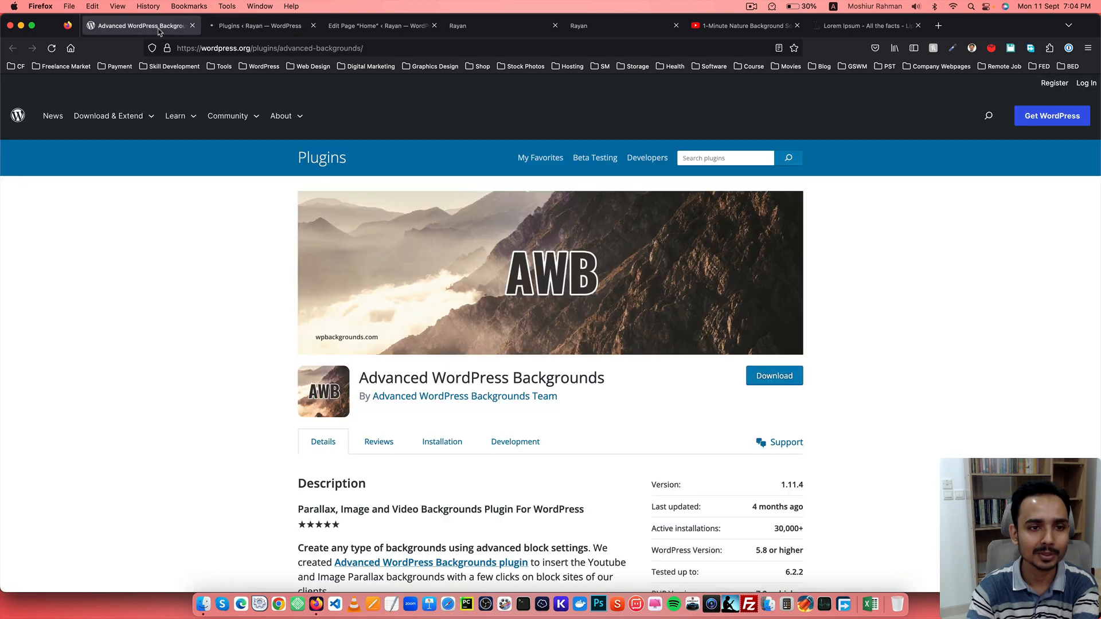
{"action": "left_click_drag", "start_coordinate": [362, 379], "coordinate": [616, 381]}
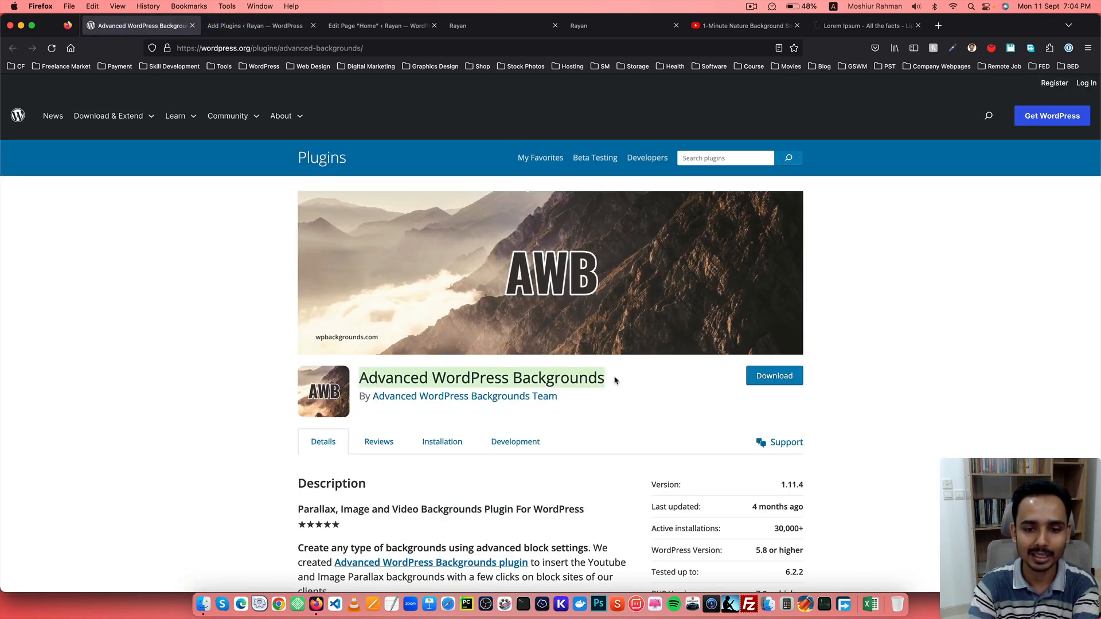
{"action": "key", "text": "super+c"}
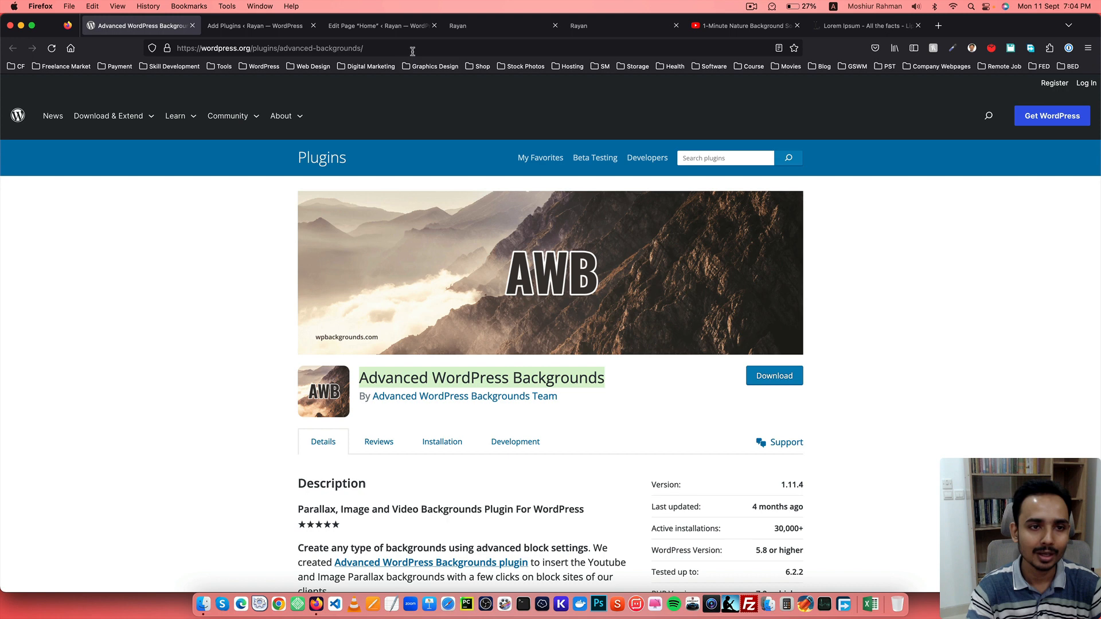
Search the plugin installer for Advanced WordPress Backgrounds and install that plugin.
{"action": "left_click", "coordinate": [252, 26]}
{"action": "left_click", "coordinate": [964, 141]}
{"action": "key", "text": "super+v"}
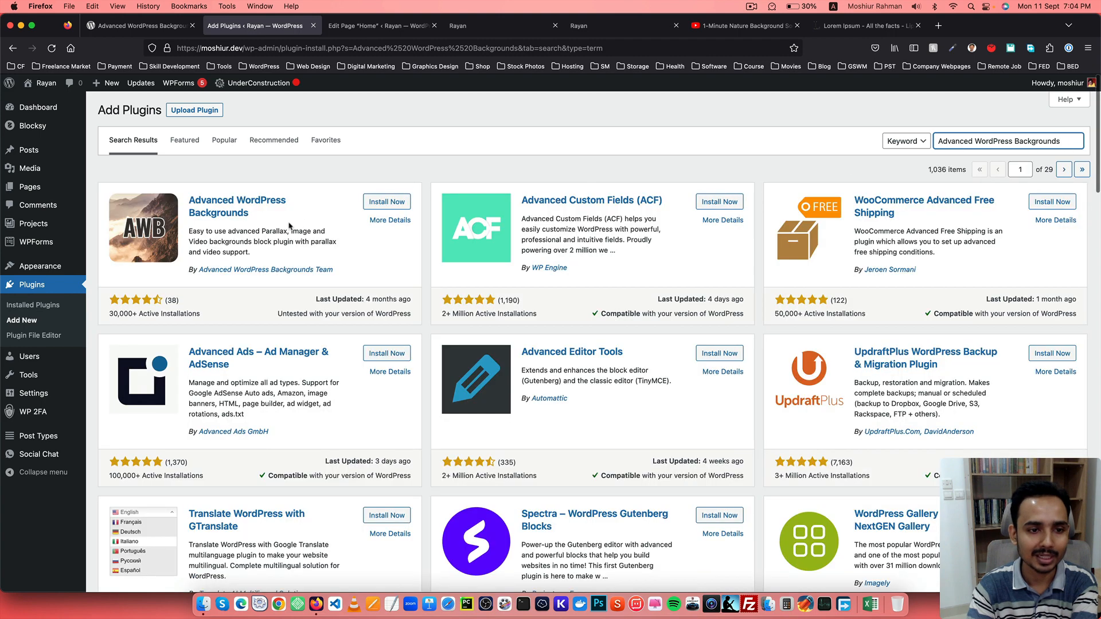
{"action": "left_click", "coordinate": [380, 206]}
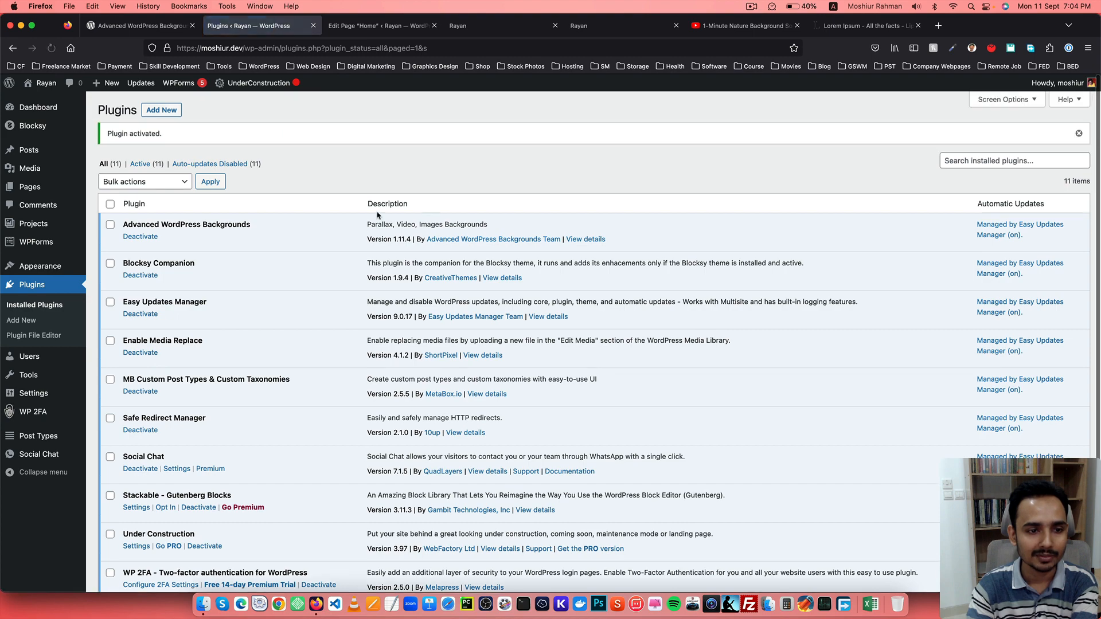
Reload the Home page editor and the live site so the new plugin is loaded.
{"action": "scroll", "coordinate": [299, 236], "scroll_direction": "down", "scroll_amount": 5}
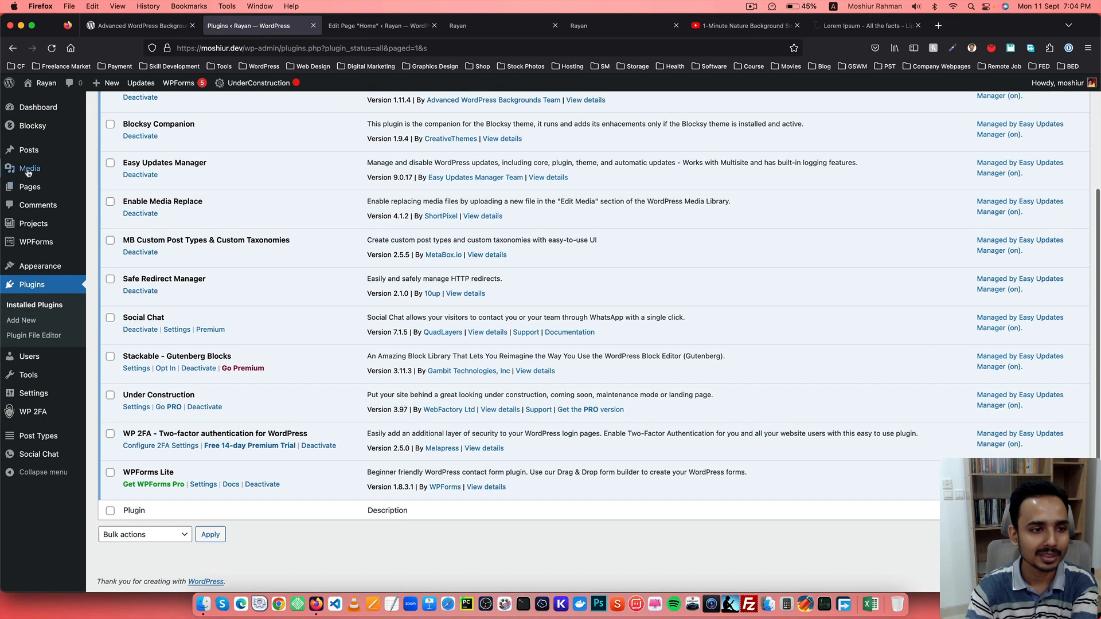
{"action": "left_click", "coordinate": [30, 187]}
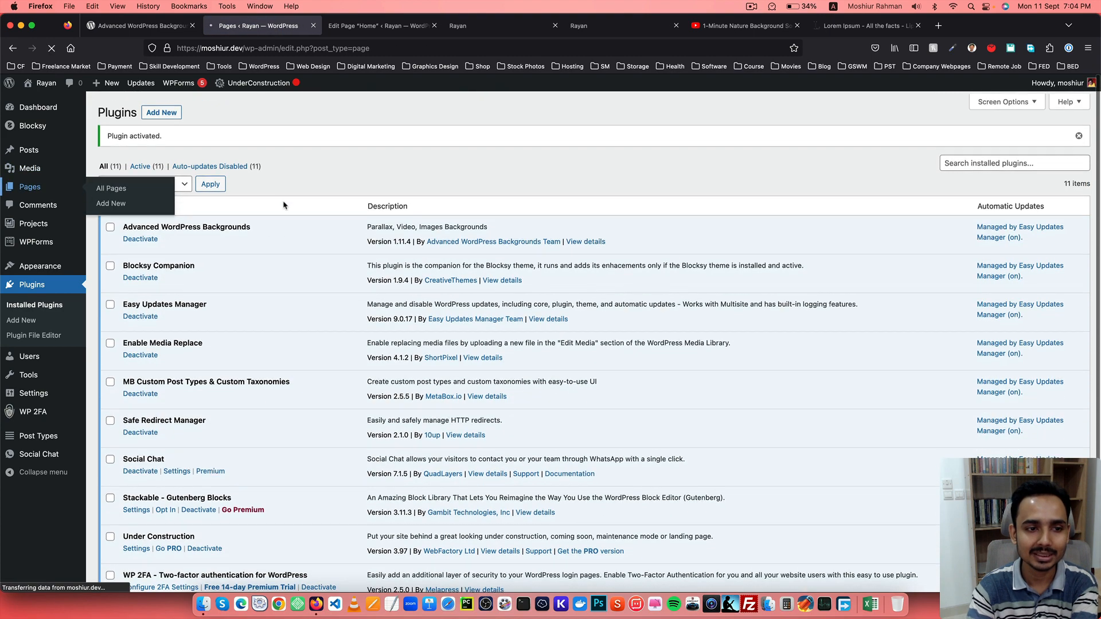
{"action": "left_click", "coordinate": [378, 25]}
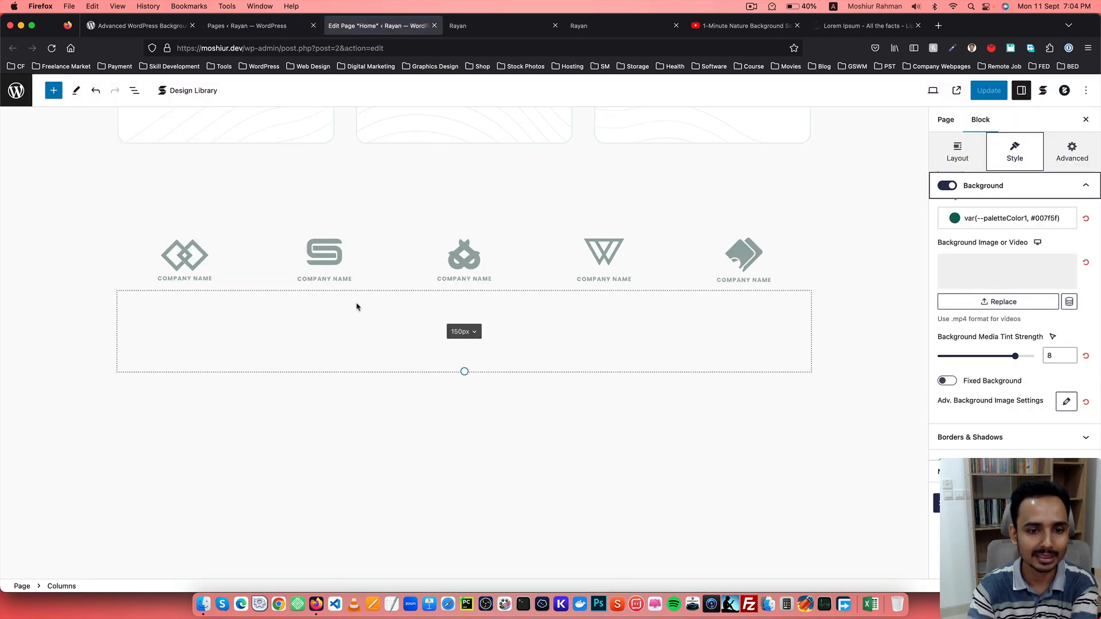
{"action": "left_click", "coordinate": [51, 48]}
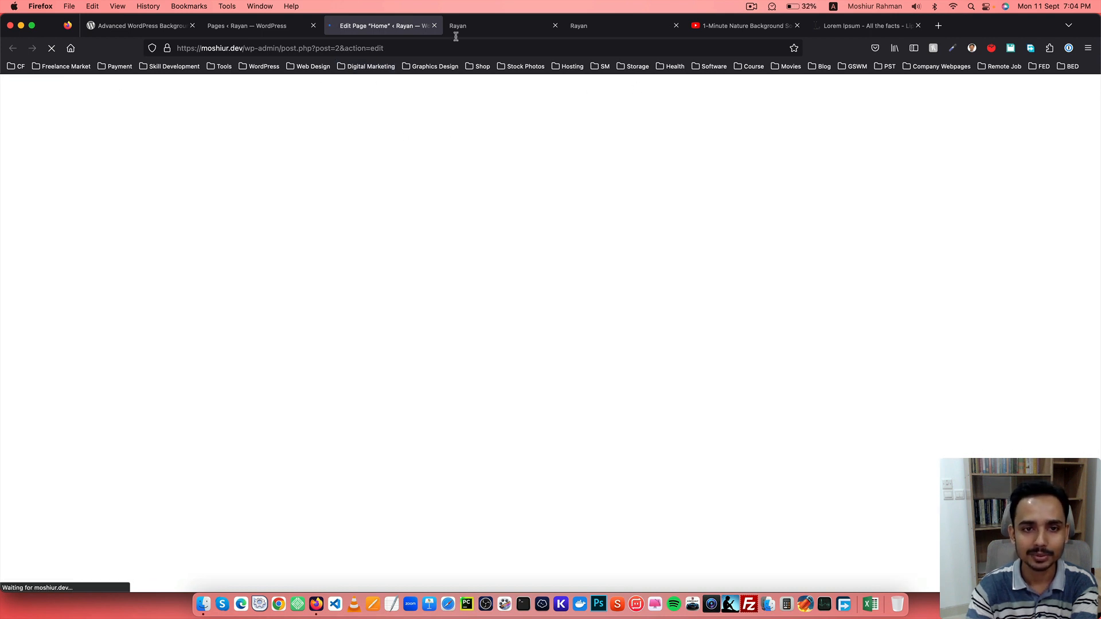
{"action": "left_click", "coordinate": [498, 26]}
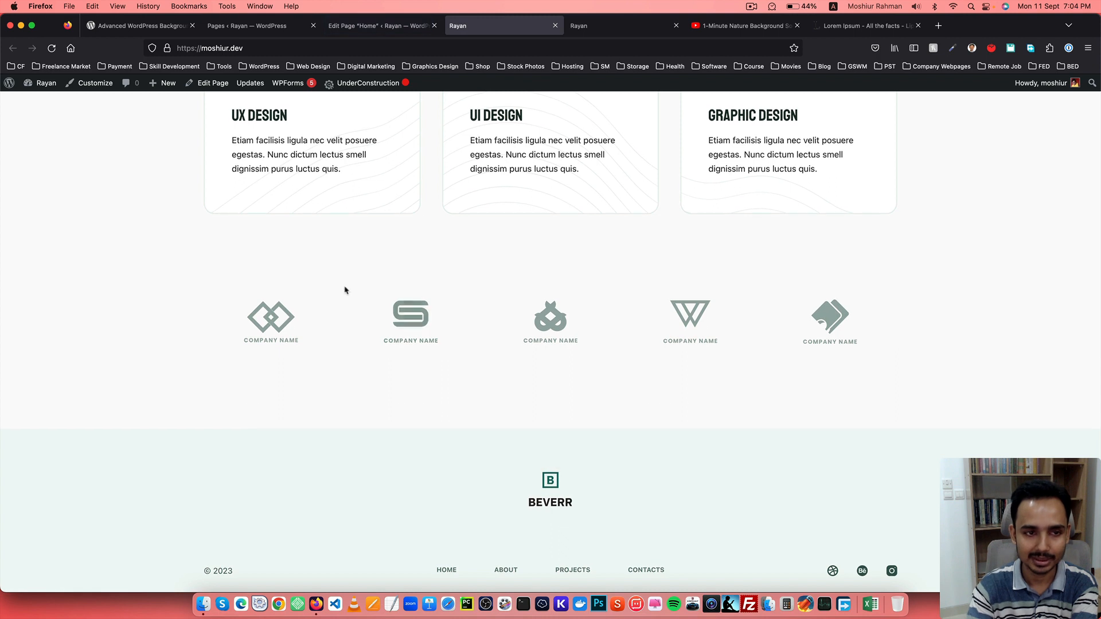
{"action": "key", "text": "super+r"}
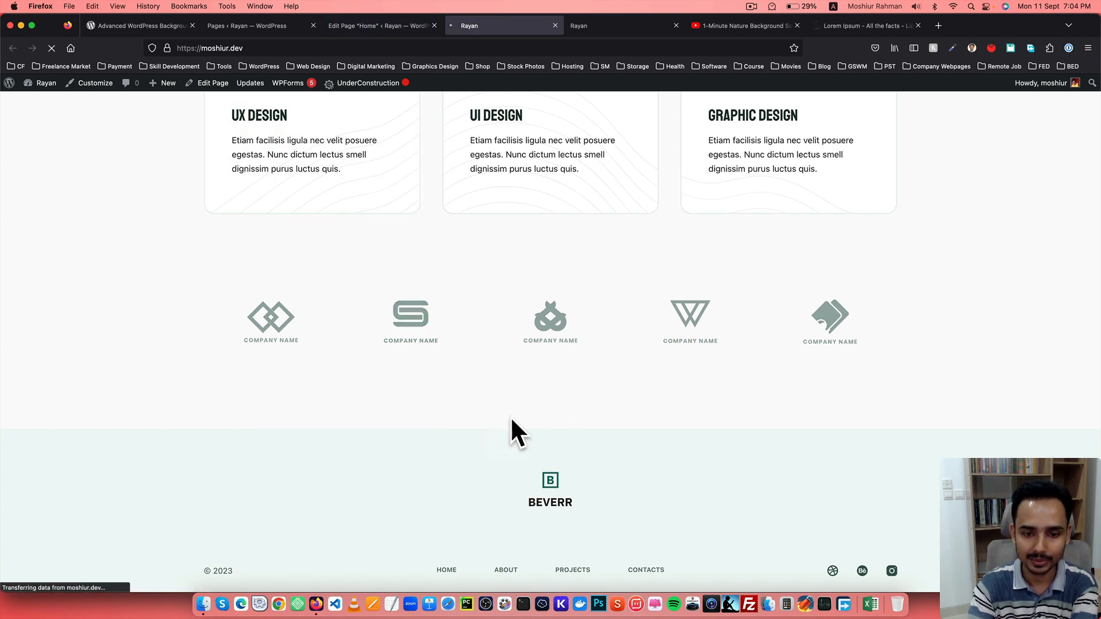
{"action": "left_click", "coordinate": [396, 33]}
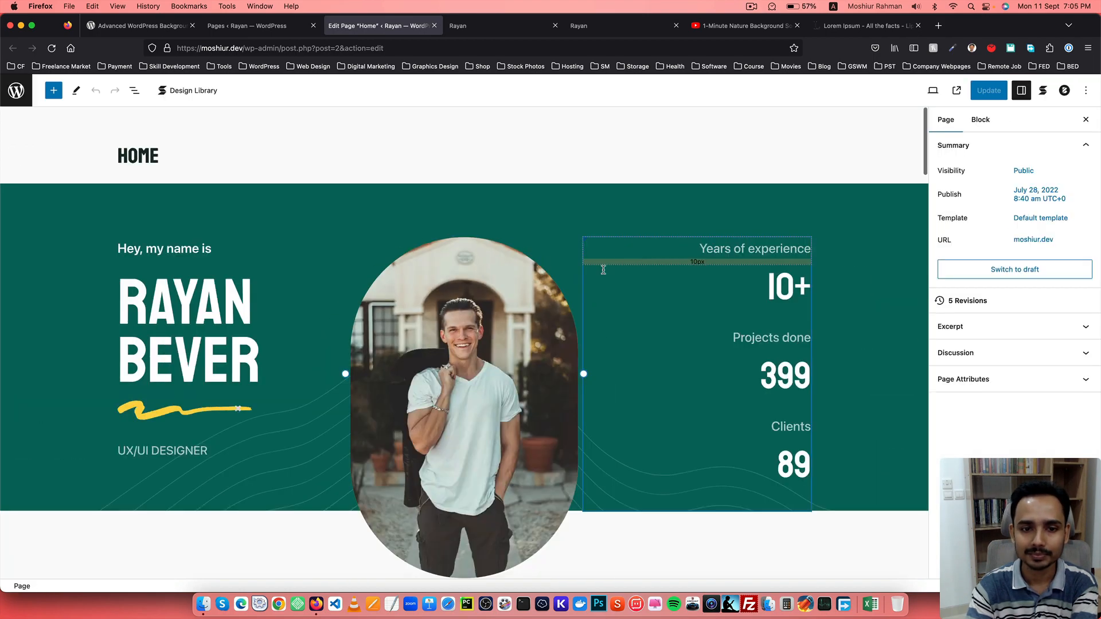
{"action": "scroll", "coordinate": [444, 327], "scroll_direction": "down", "scroll_amount": 20}
{"action": "scroll", "coordinate": [443, 327], "scroll_direction": "up", "scroll_amount": 1}
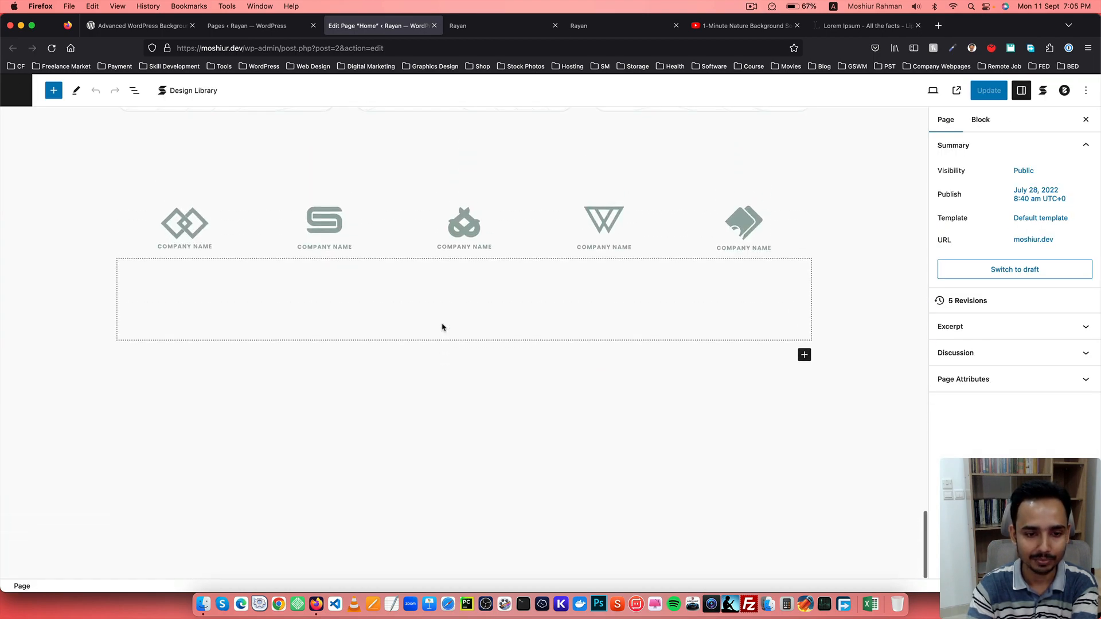
Add a new empty block beside the spacer below the company logos.
{"action": "left_click", "coordinate": [343, 306]}
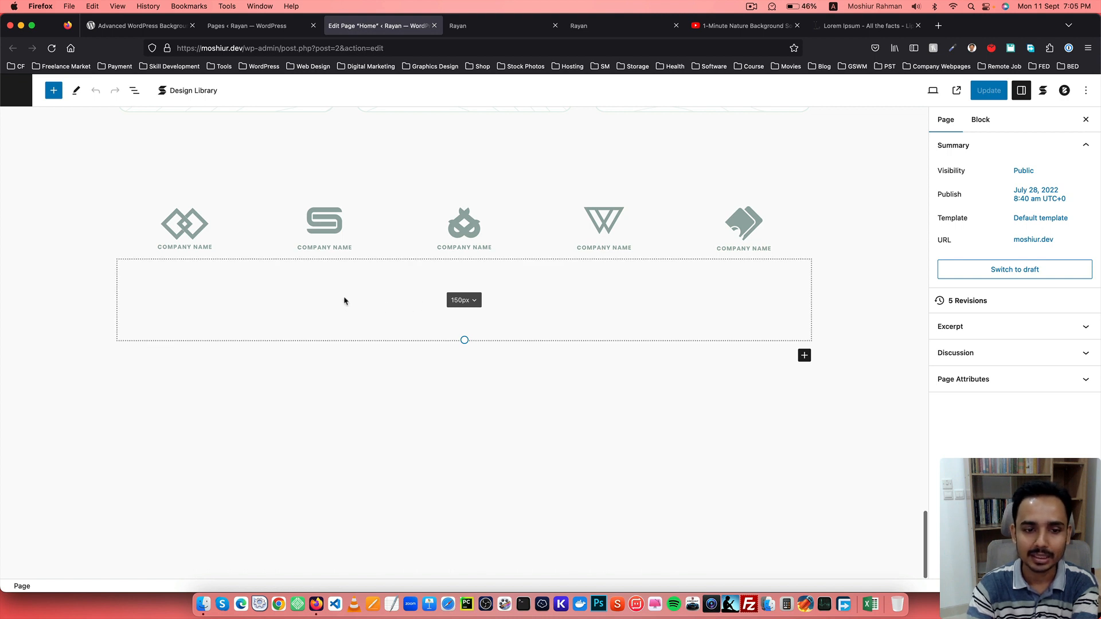
{"action": "left_click", "coordinate": [367, 310]}
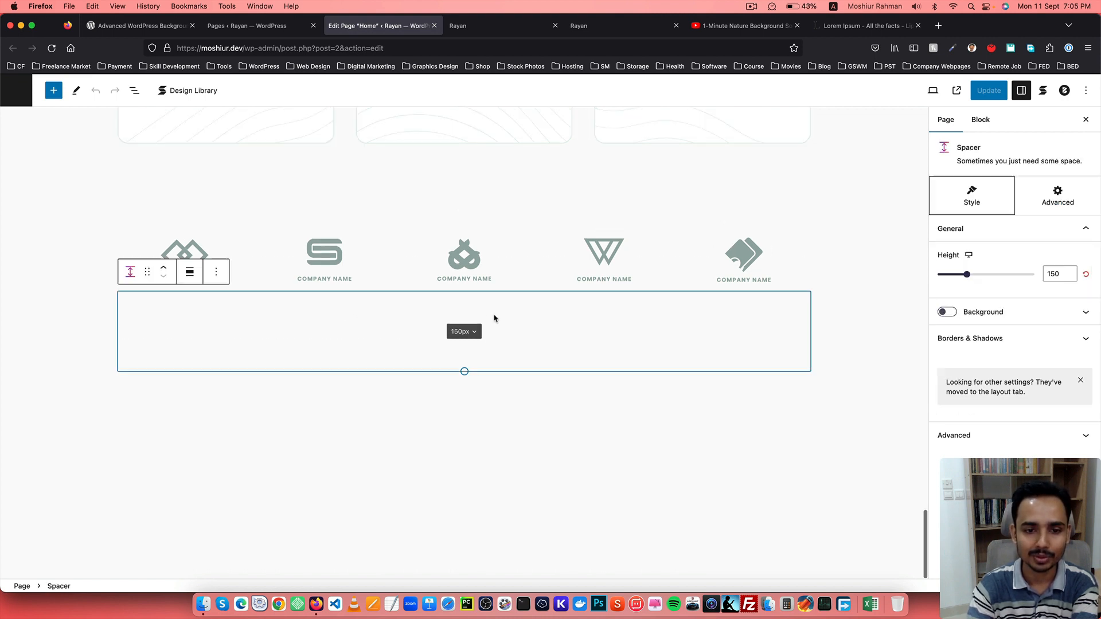
{"action": "left_click", "coordinate": [216, 273]}
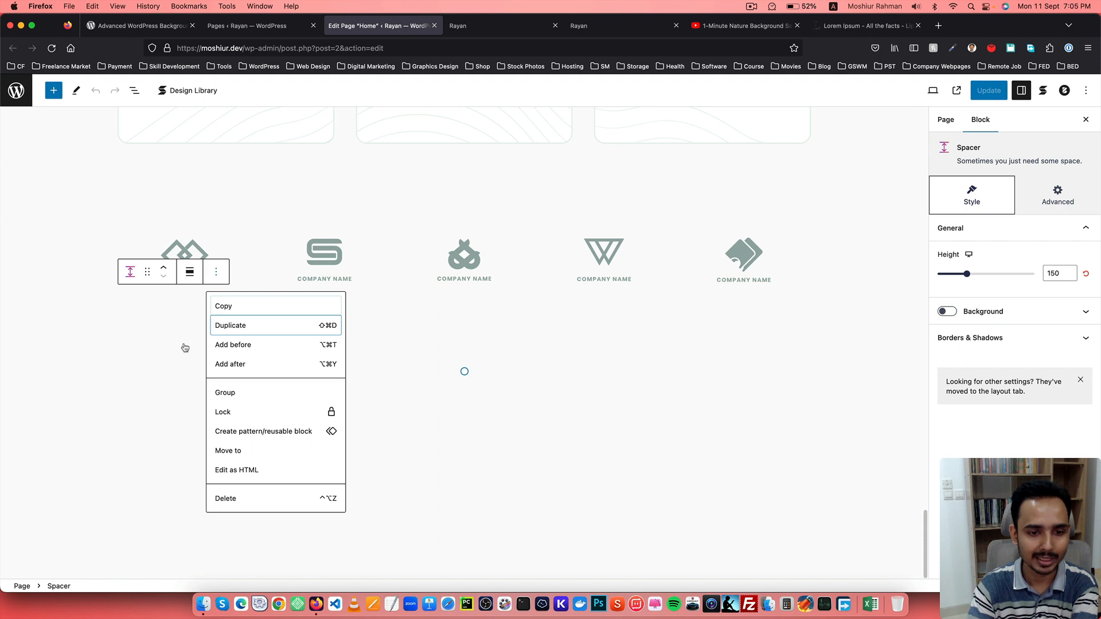
{"action": "key", "text": "Return"}
{"action": "left_click", "coordinate": [221, 360]}
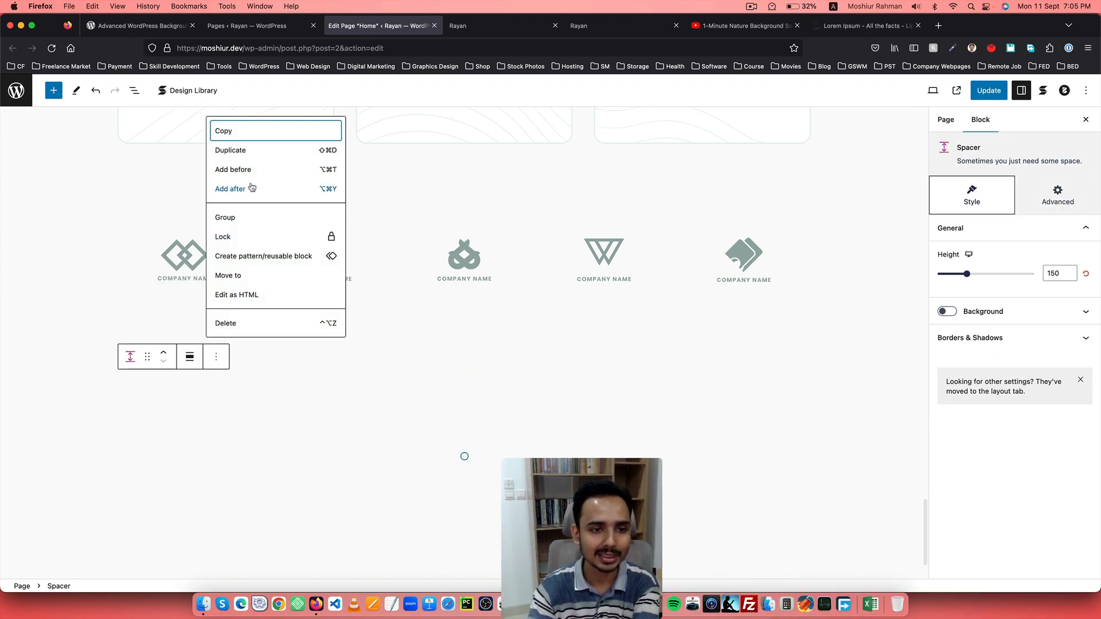
{"action": "left_click", "coordinate": [233, 169]}
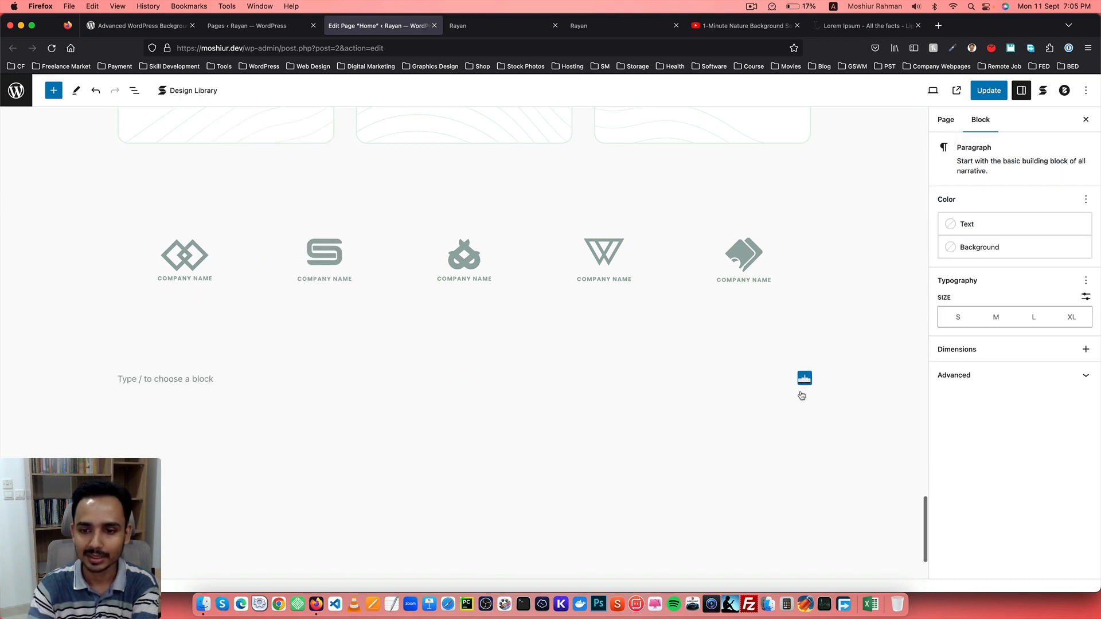
Insert a Background (AWB) block in the empty block and review its settings and styles.
{"action": "left_click", "coordinate": [804, 380]}
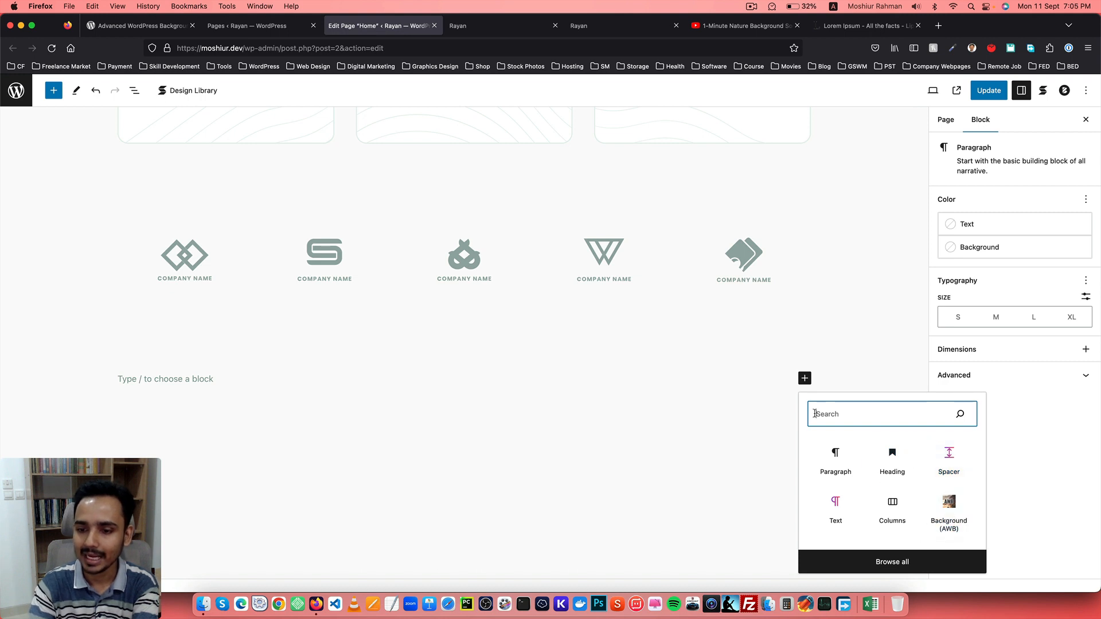
{"action": "type", "text": "awb"}
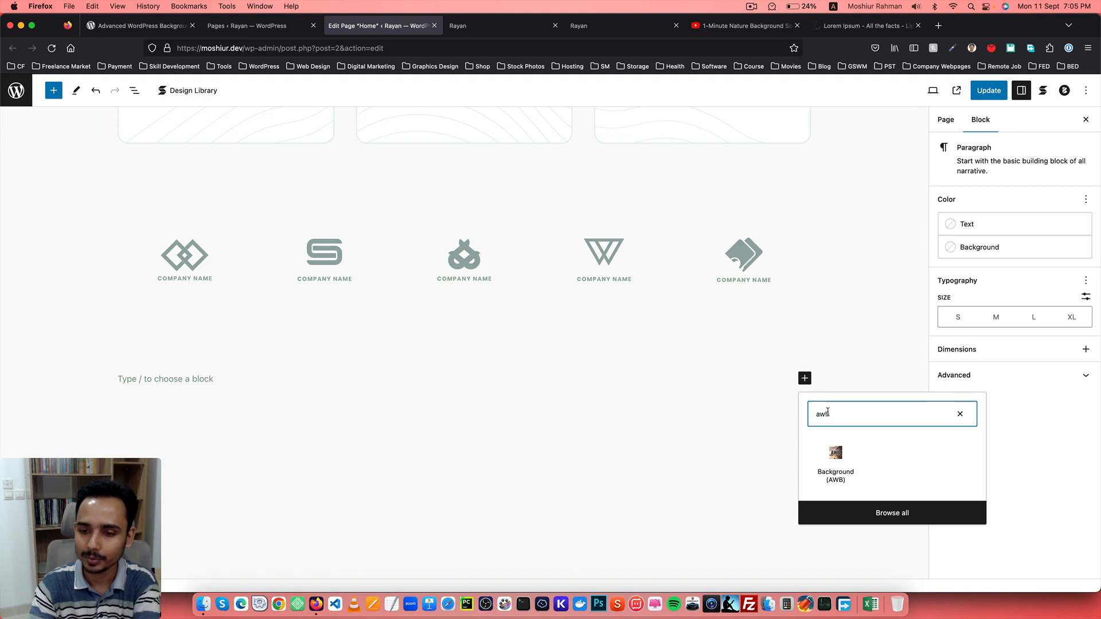
{"action": "left_click", "coordinate": [842, 457]}
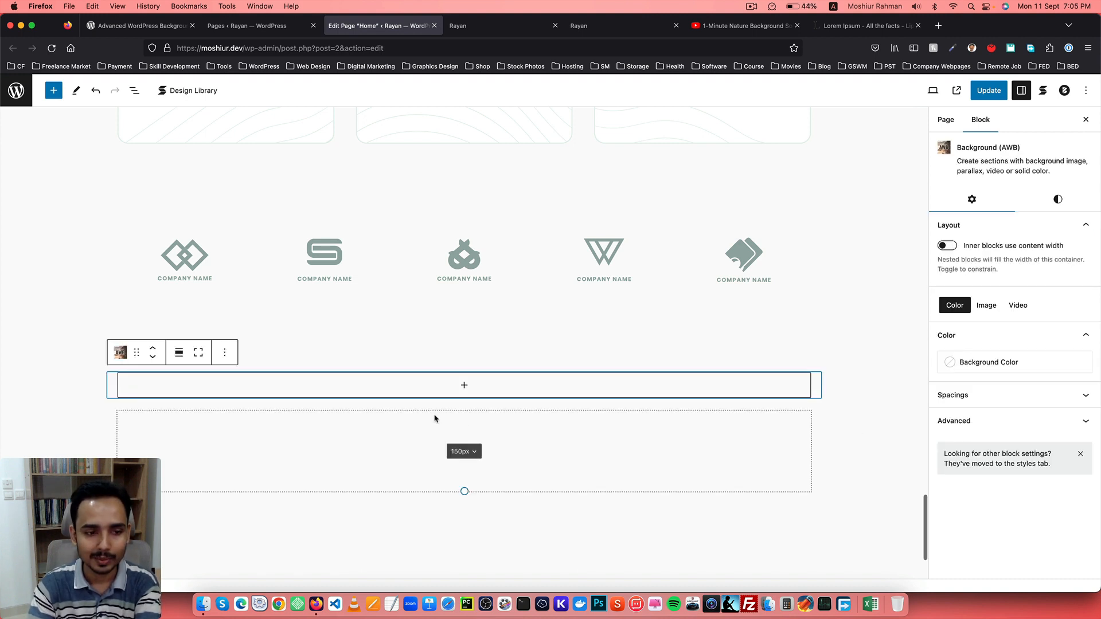
{"action": "left_click", "coordinate": [1053, 203]}
{"action": "left_click", "coordinate": [990, 205]}
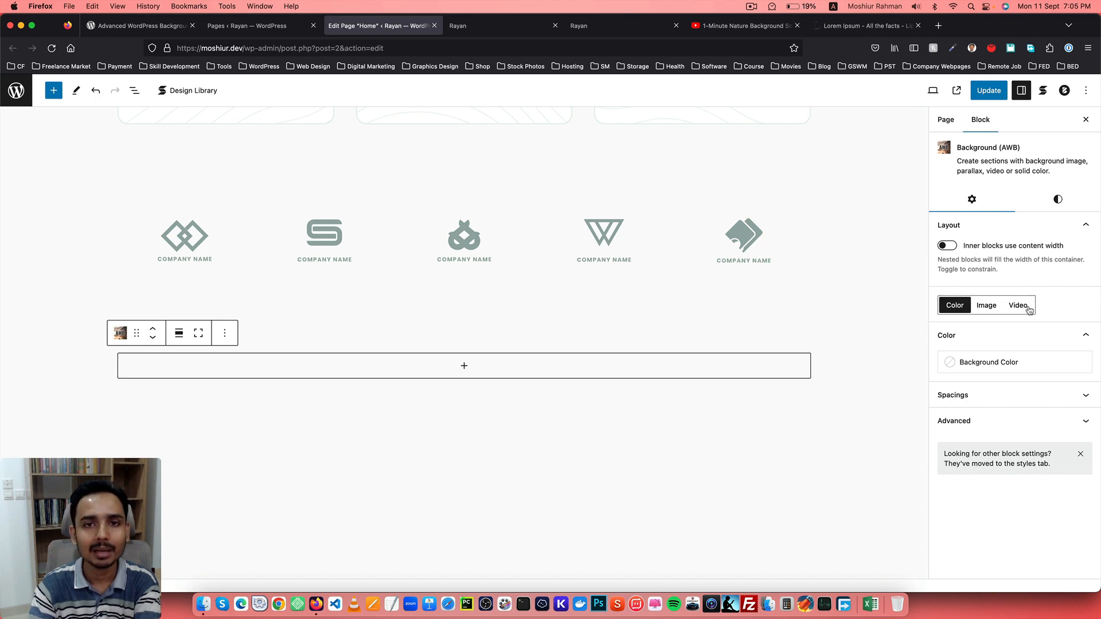
Insert a three-column 33 / 33 / 33 Columns block inside the Background (AWB) block.
{"action": "left_click", "coordinate": [580, 26]}
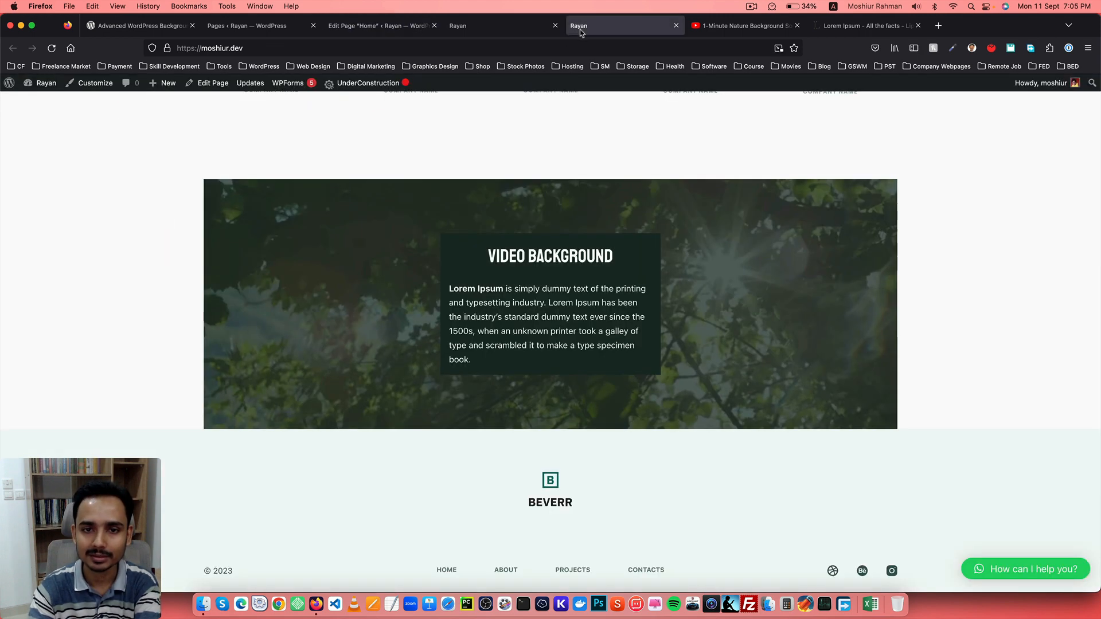
{"action": "left_click_drag", "start_coordinate": [485, 256], "coordinate": [621, 258]}
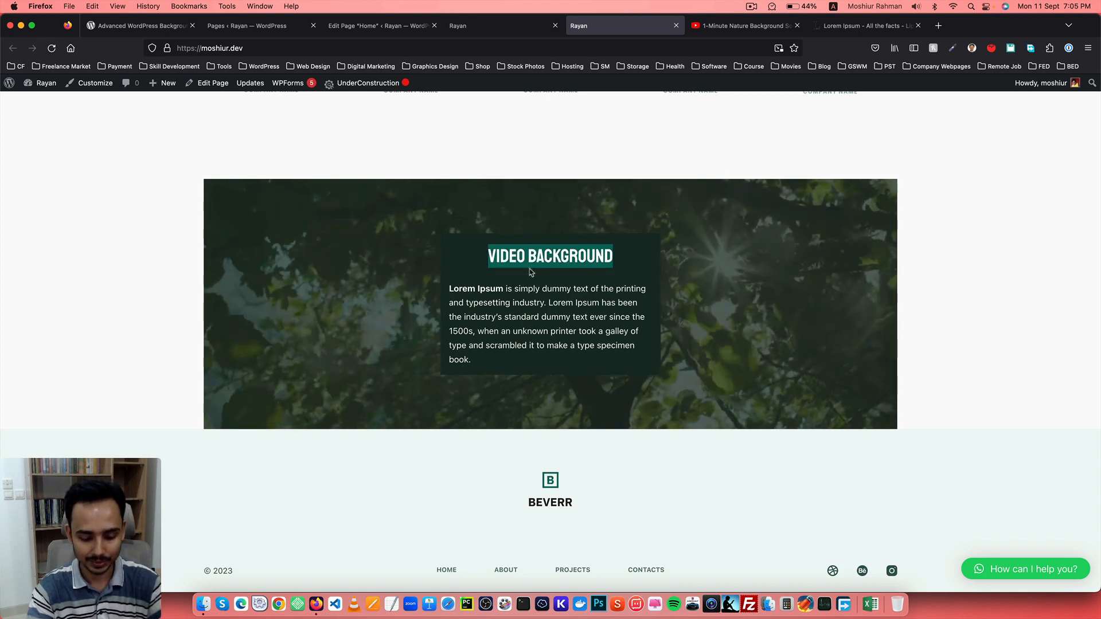
{"action": "left_click", "coordinate": [379, 26]}
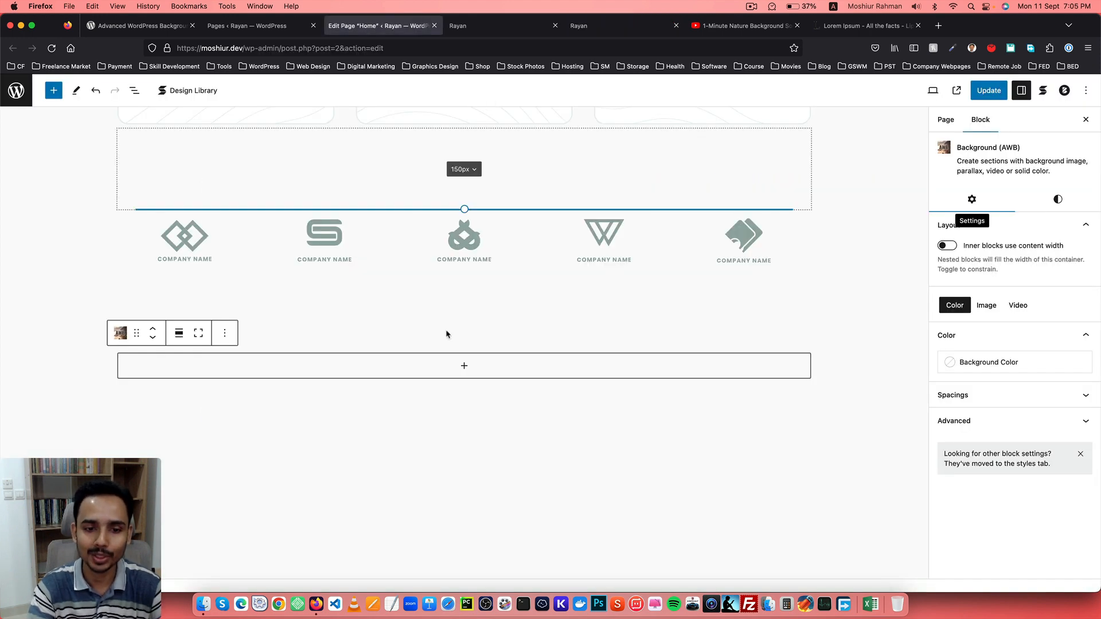
{"action": "left_click", "coordinate": [499, 369]}
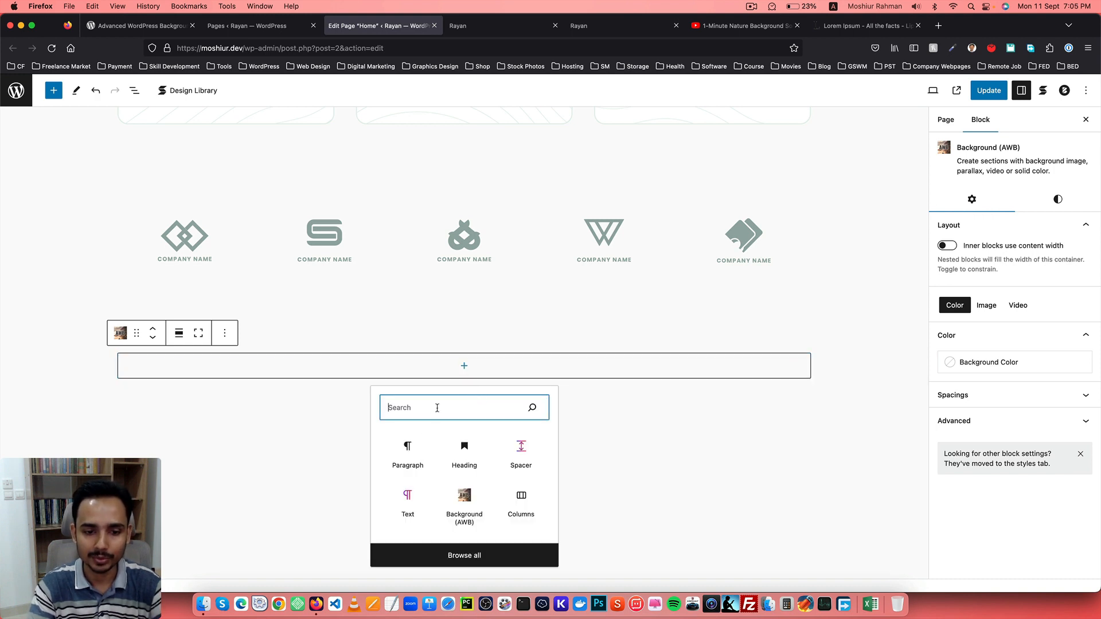
{"action": "type", "text": "columns"}
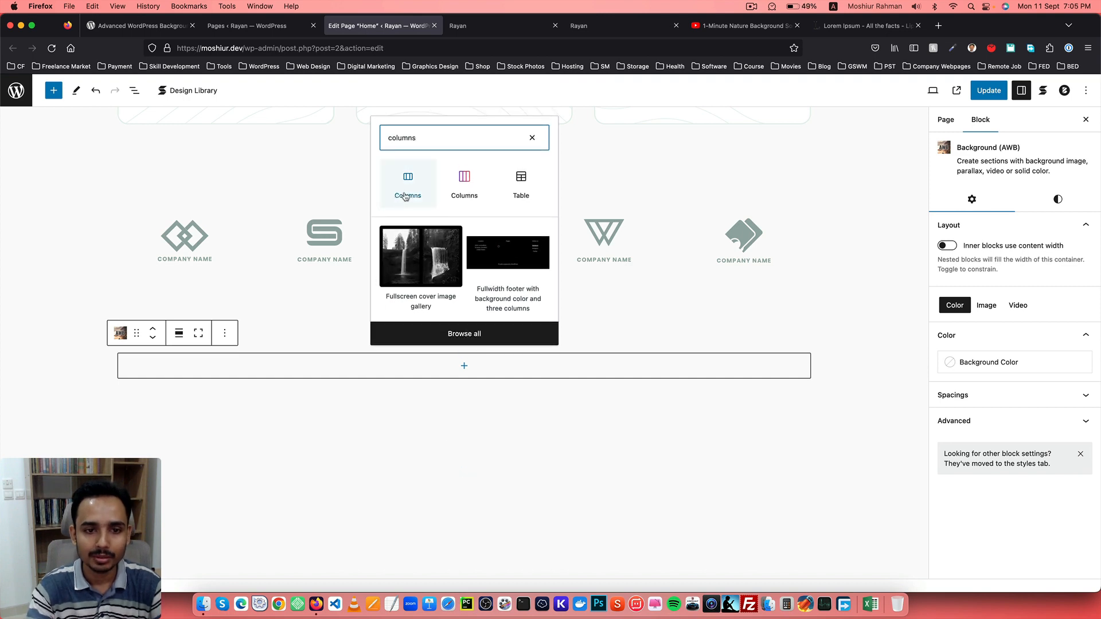
{"action": "left_click", "coordinate": [406, 195]}
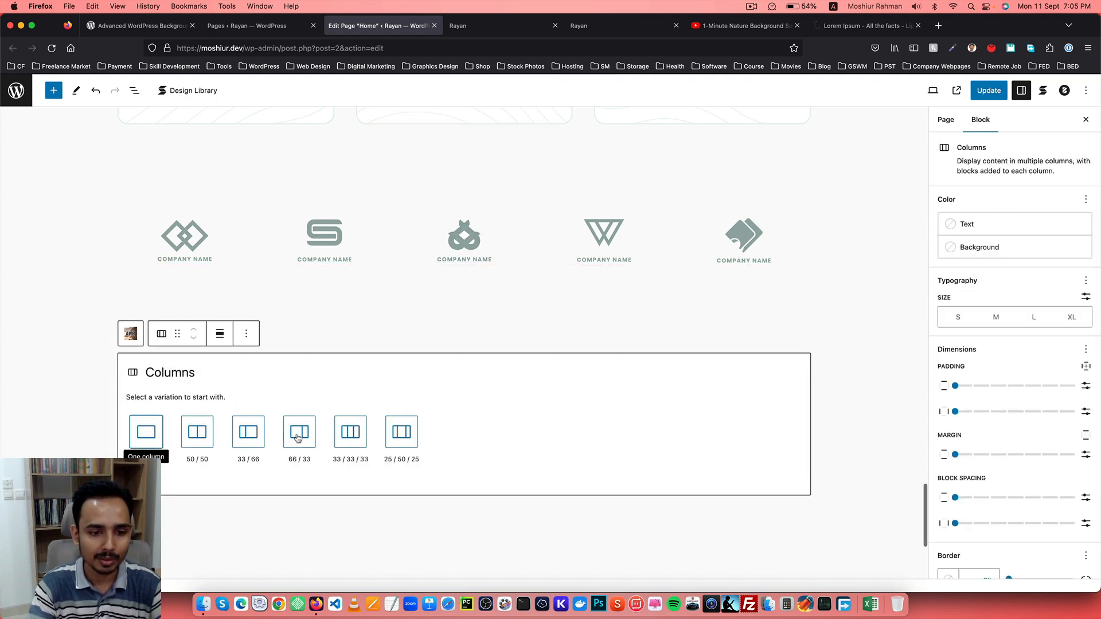
{"action": "left_click", "coordinate": [347, 436]}
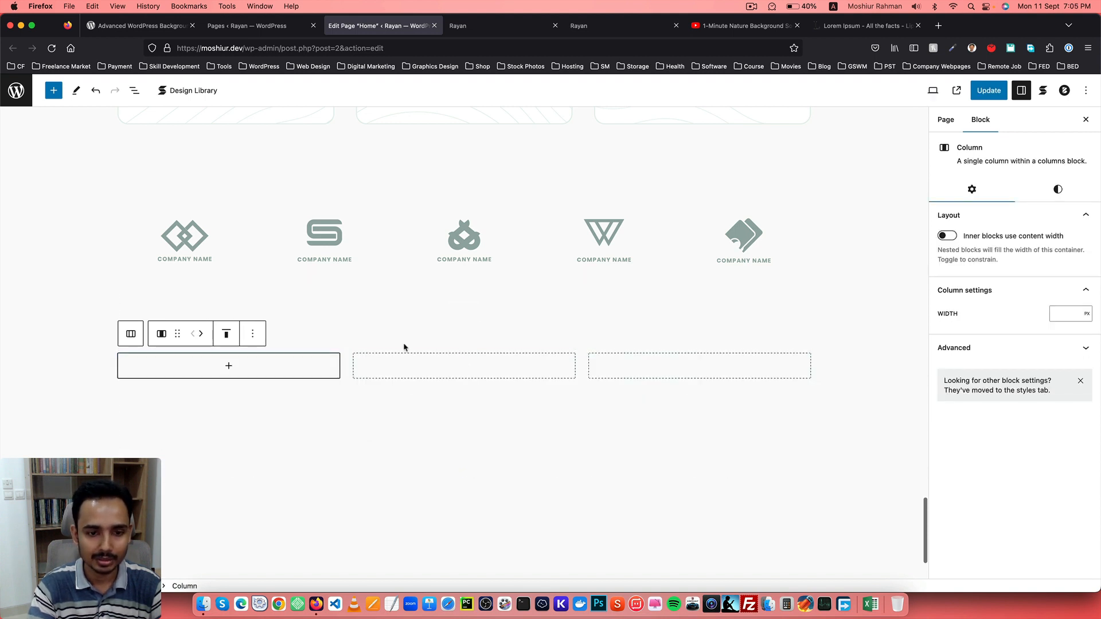
Add a Heading in the middle column with the text Lorem Ipsum copied from lipsum.com.
{"action": "left_click", "coordinate": [464, 373]}
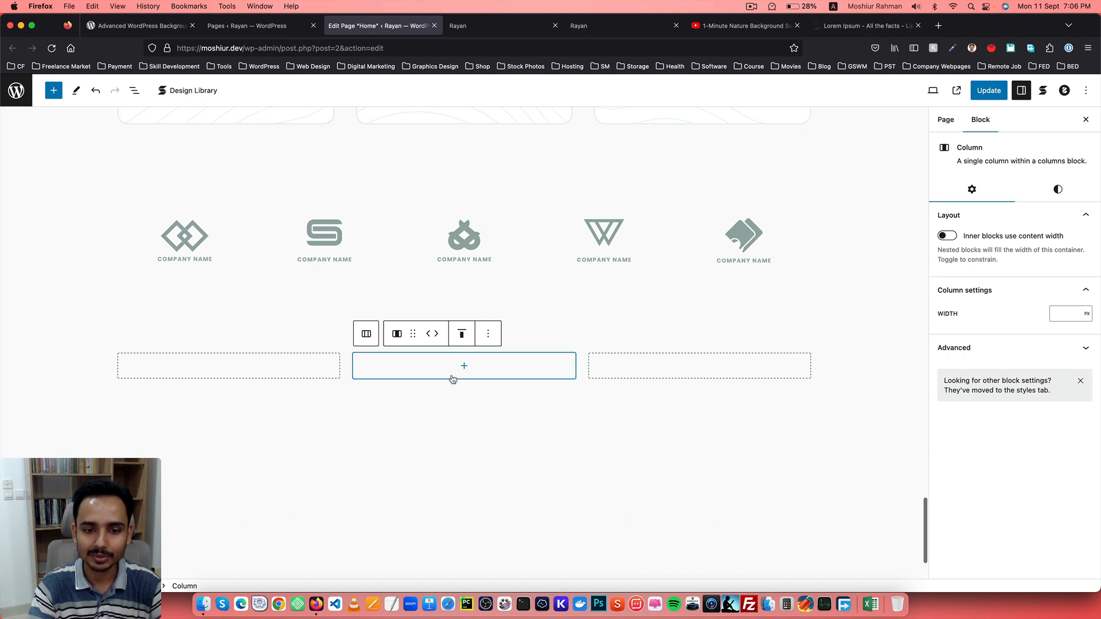
{"action": "left_click", "coordinate": [464, 368]}
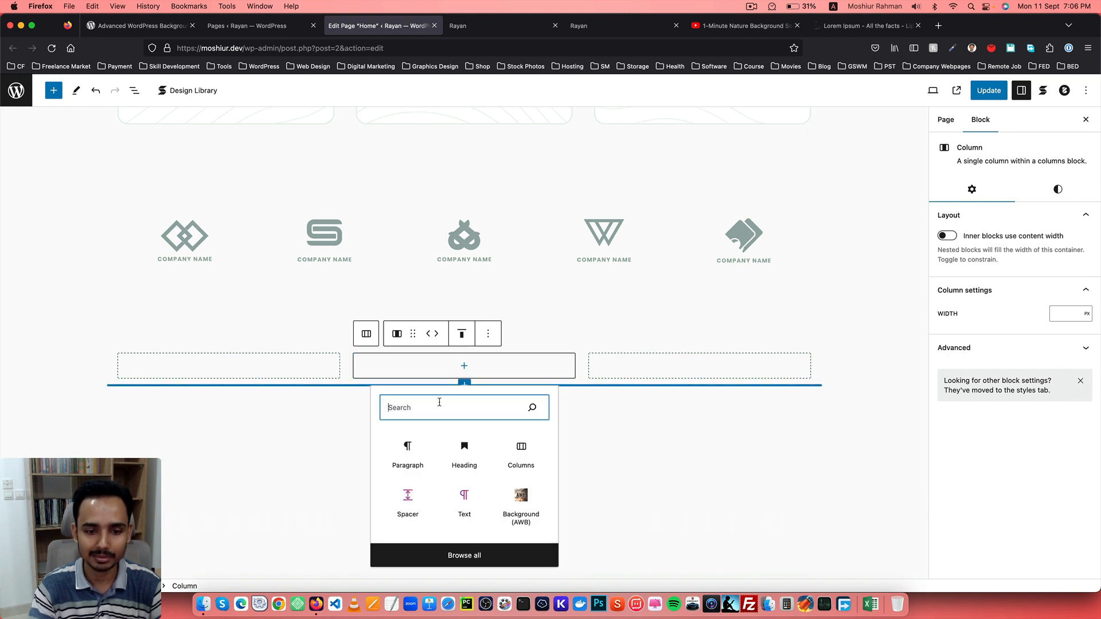
{"action": "left_click", "coordinate": [465, 455]}
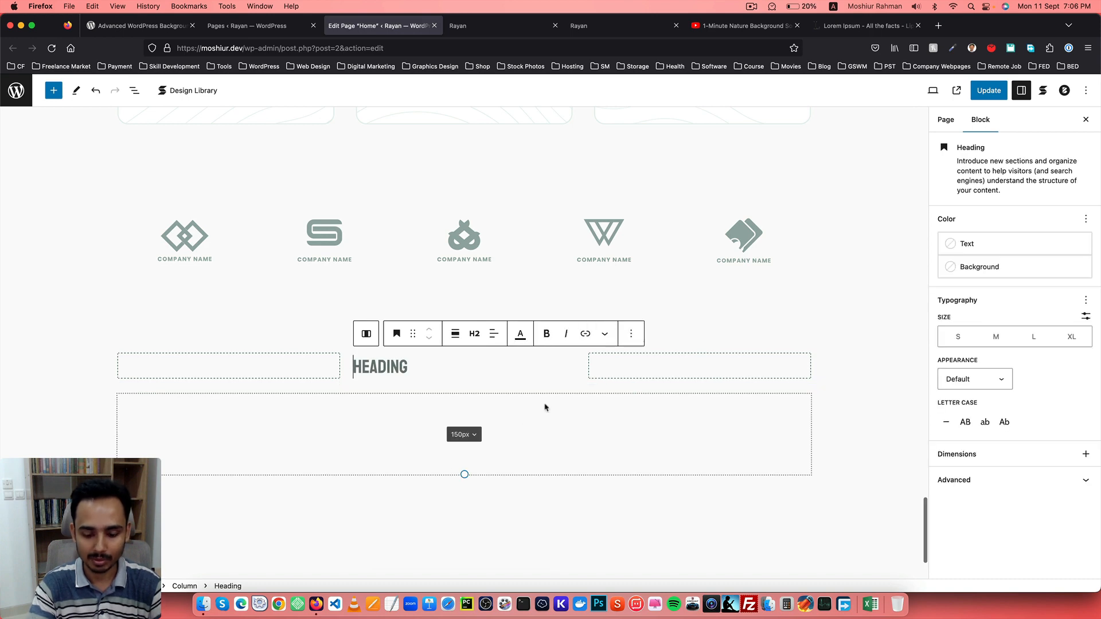
{"action": "type", "text": "V"}
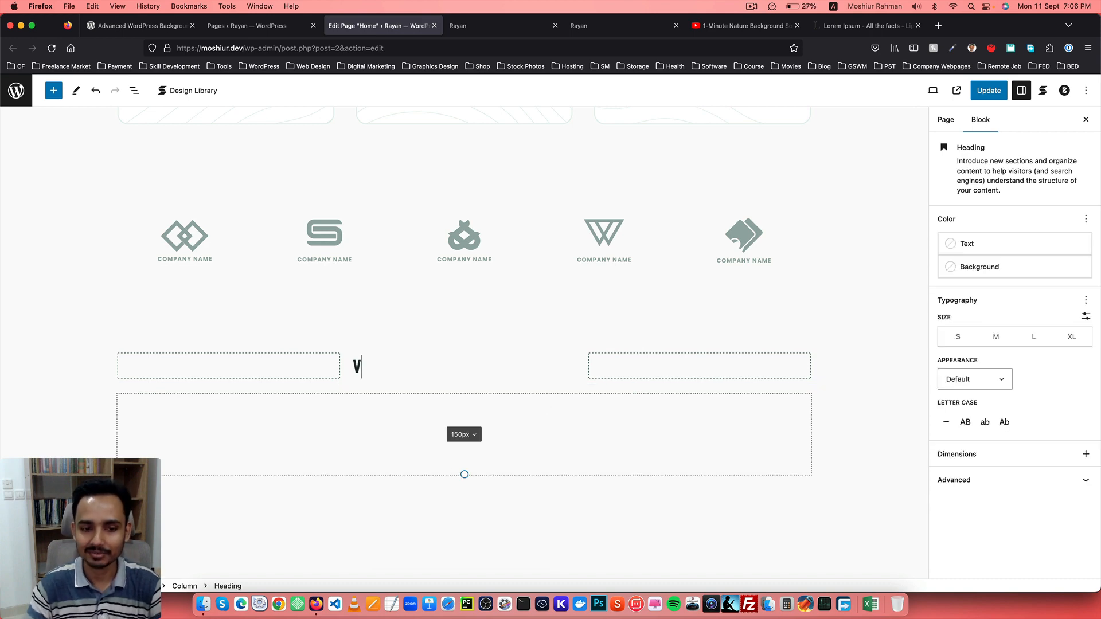
{"action": "key", "text": "BackSpace"}
{"action": "left_click", "coordinate": [863, 25]}
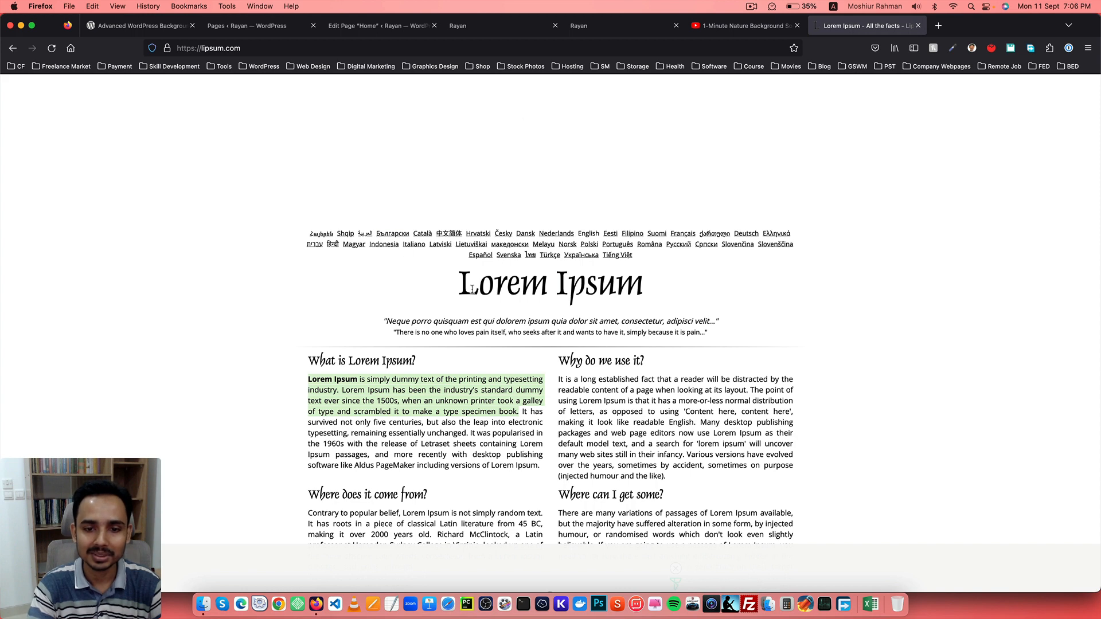
{"action": "left_click_drag", "start_coordinate": [461, 282], "coordinate": [634, 276]}
{"action": "key", "text": "super+c"}
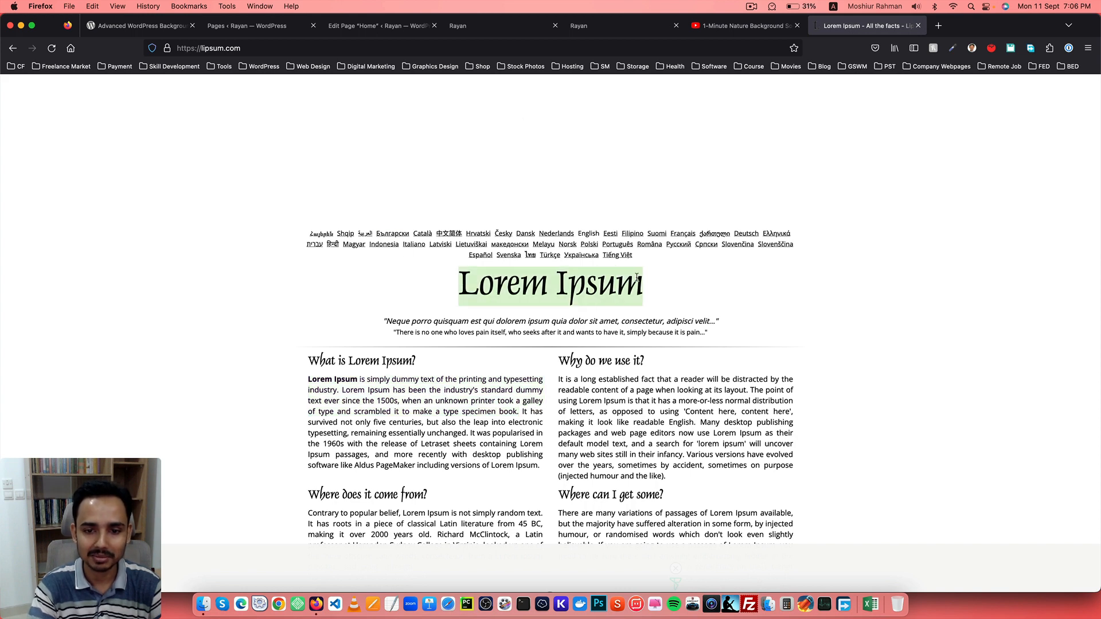
{"action": "left_click", "coordinate": [379, 25]}
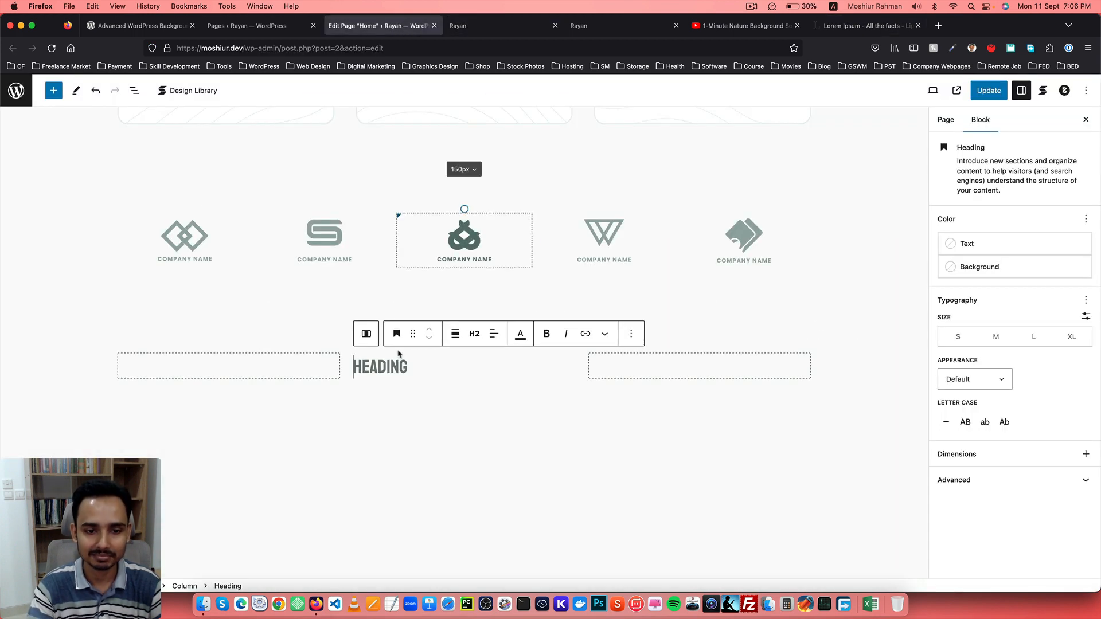
{"action": "key", "text": "super+v"}
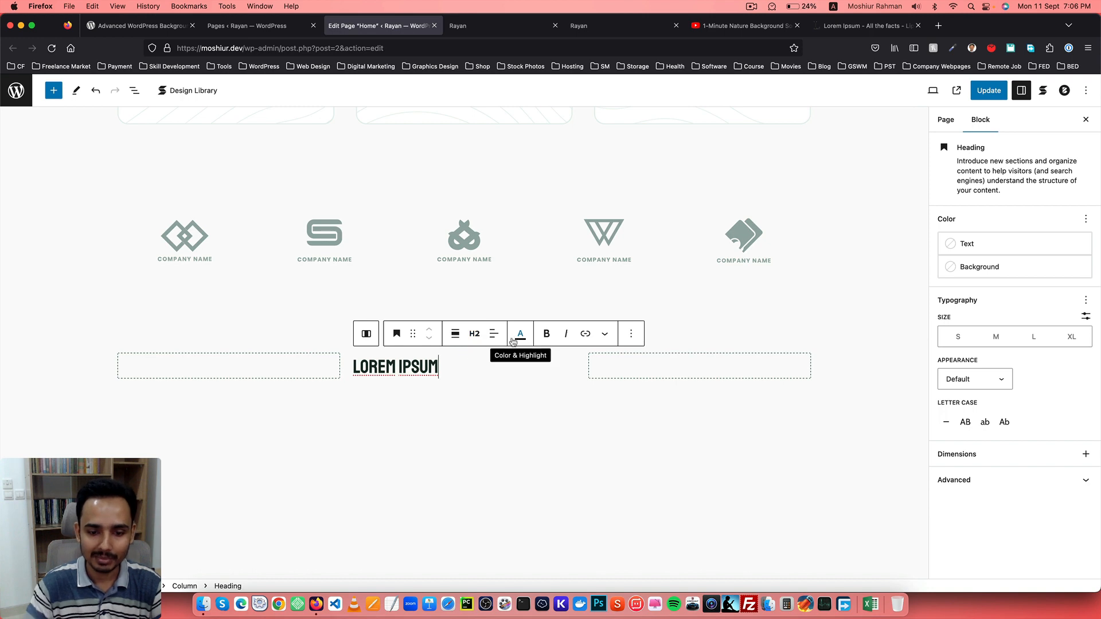
Add a paragraph below the heading with the Lorem Ipsum passage from lipsum.com, ending at "since the 1500s.".
{"action": "key", "text": "Return"}
{"action": "left_click", "coordinate": [866, 25]}
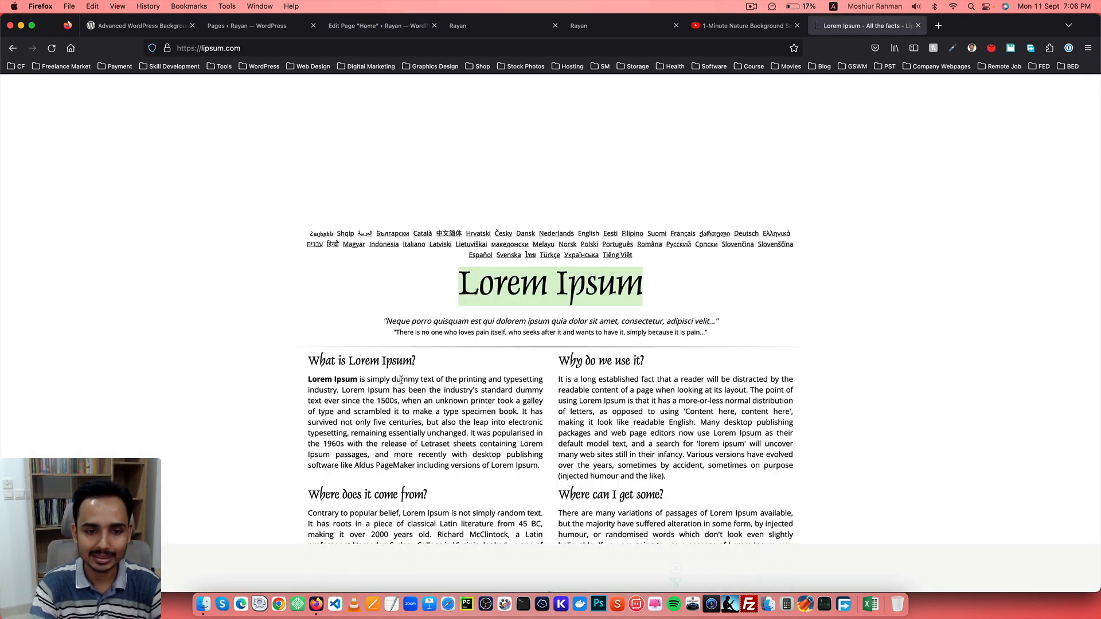
{"action": "left_click_drag", "start_coordinate": [400, 400], "coordinate": [309, 380]}
{"action": "key", "text": "cmd+c"}
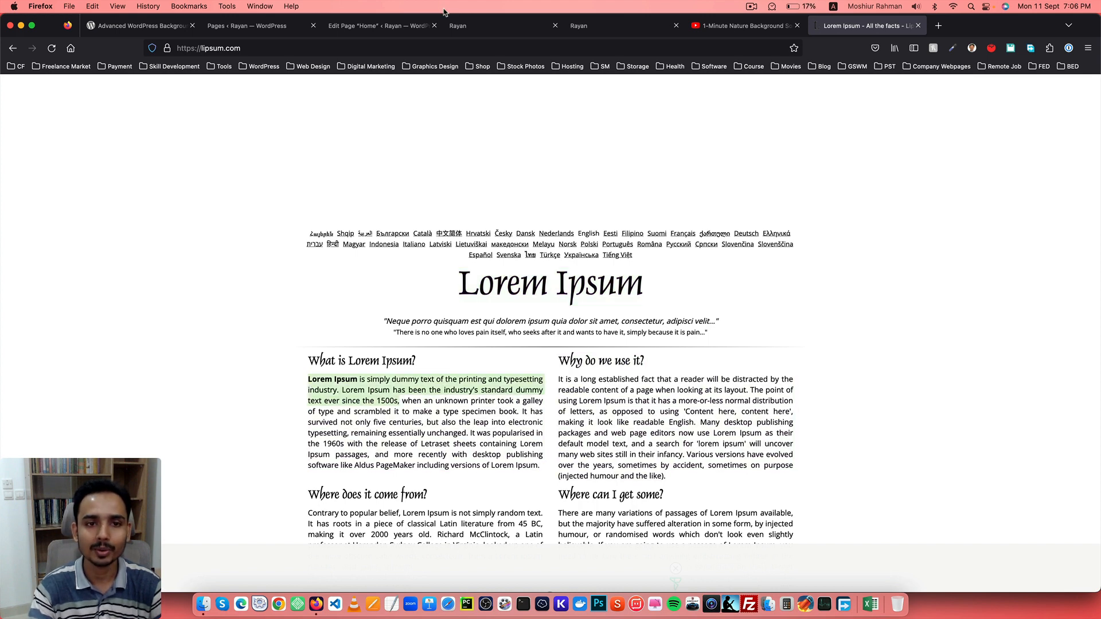
{"action": "left_click", "coordinate": [396, 25]}
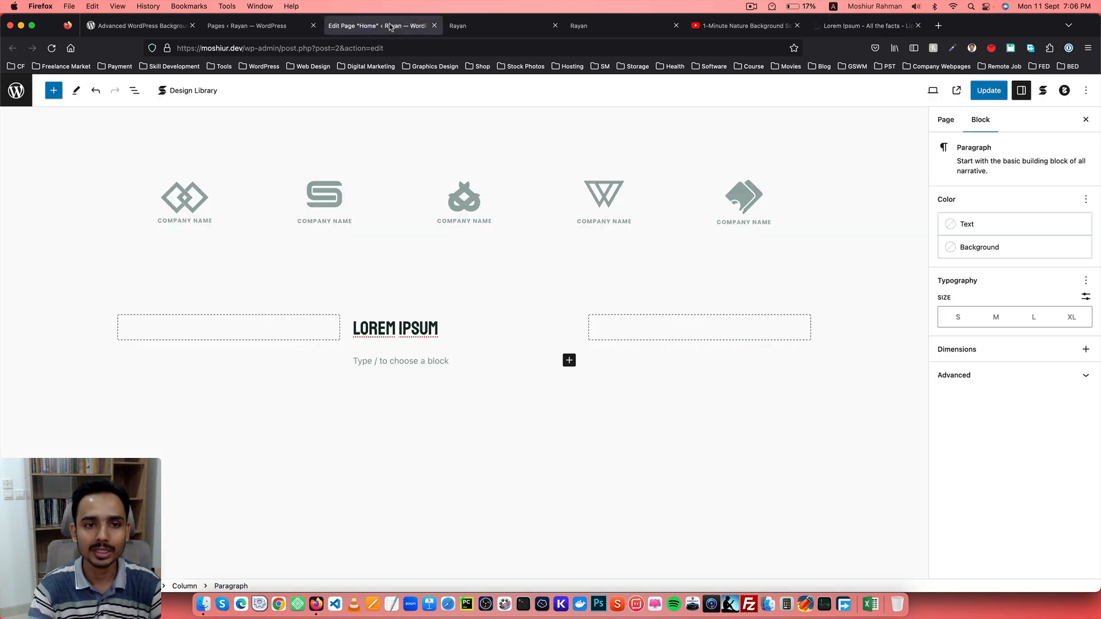
{"action": "left_click", "coordinate": [413, 361]}
{"action": "key", "text": "cmd+v"}
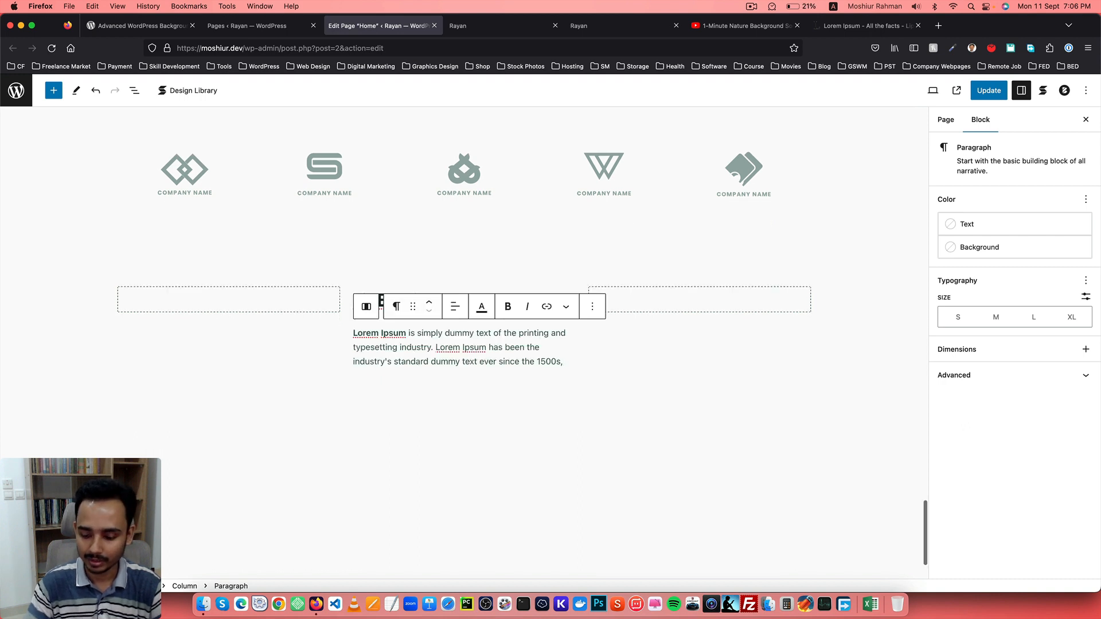
{"action": "key", "text": "BackSpace"}
{"action": "type", "text": "."}
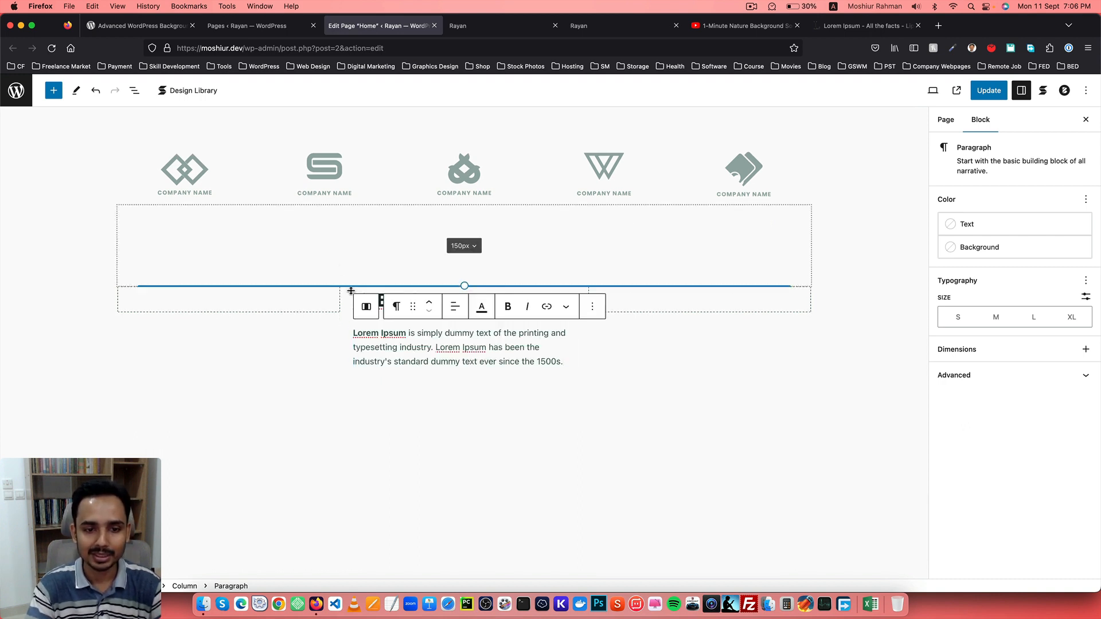
Center-align the Lorem Ipsum heading.
{"action": "left_click", "coordinate": [314, 299]}
{"action": "left_click", "coordinate": [410, 301]}
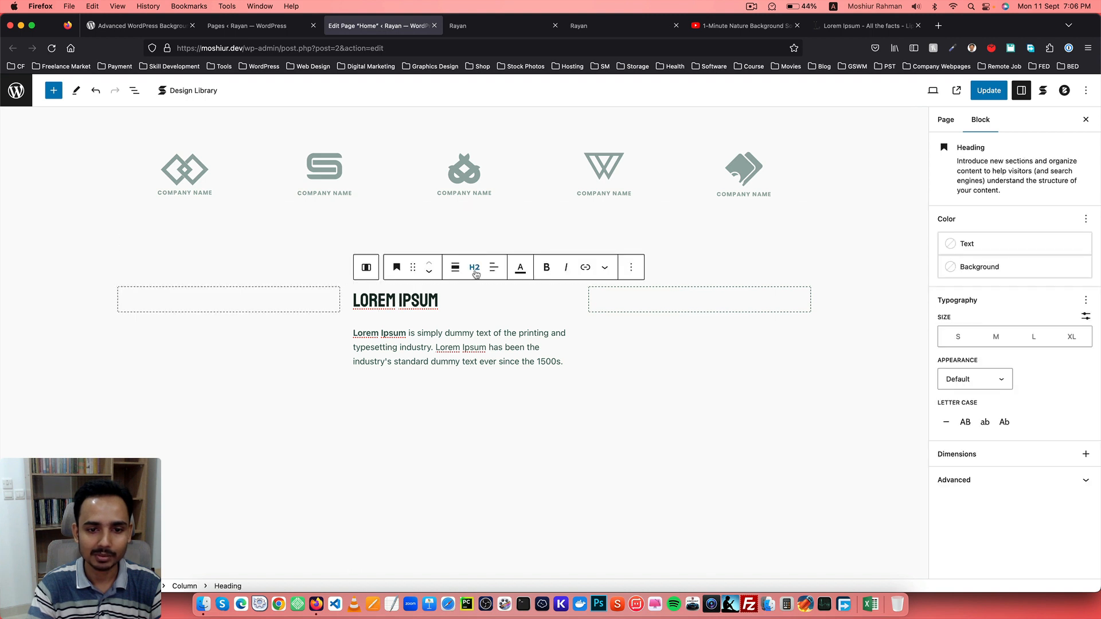
{"action": "left_click", "coordinate": [495, 267]}
{"action": "left_click", "coordinate": [535, 322]}
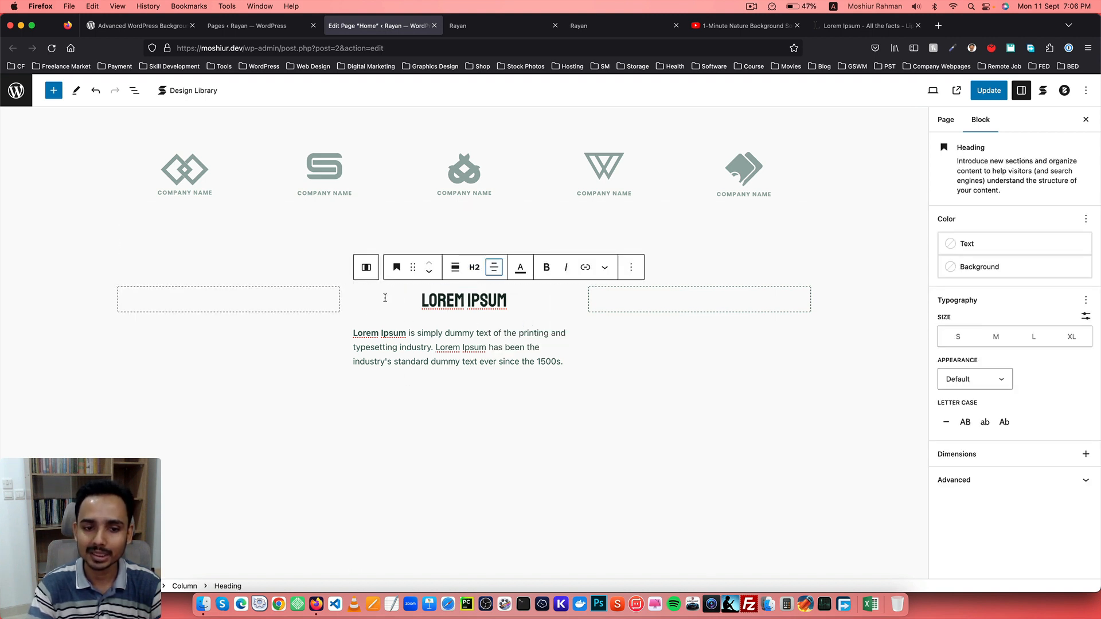
Set the middle column's background color to Palette Color 4.
{"action": "left_click_drag", "start_coordinate": [385, 299], "coordinate": [446, 300]}
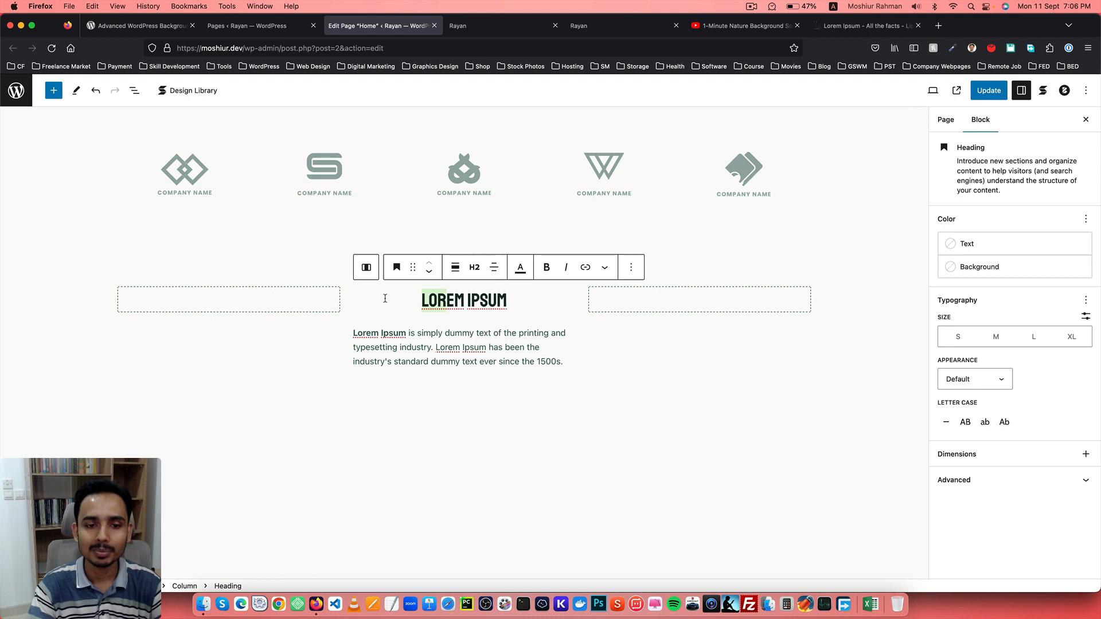
{"action": "left_click", "coordinate": [631, 267]}
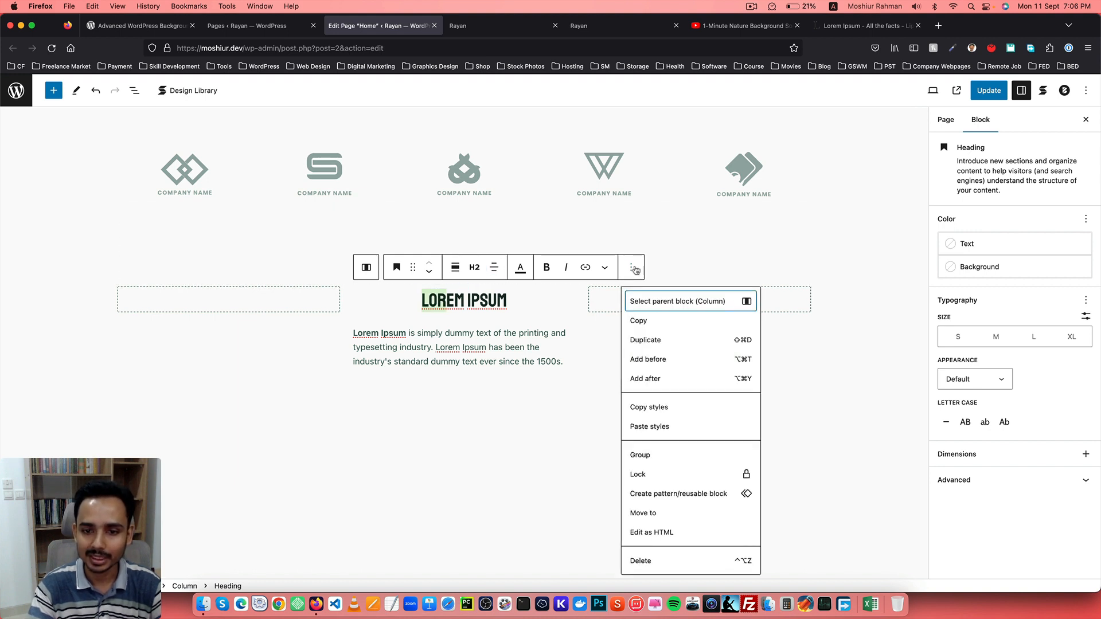
{"action": "left_click", "coordinate": [679, 301]}
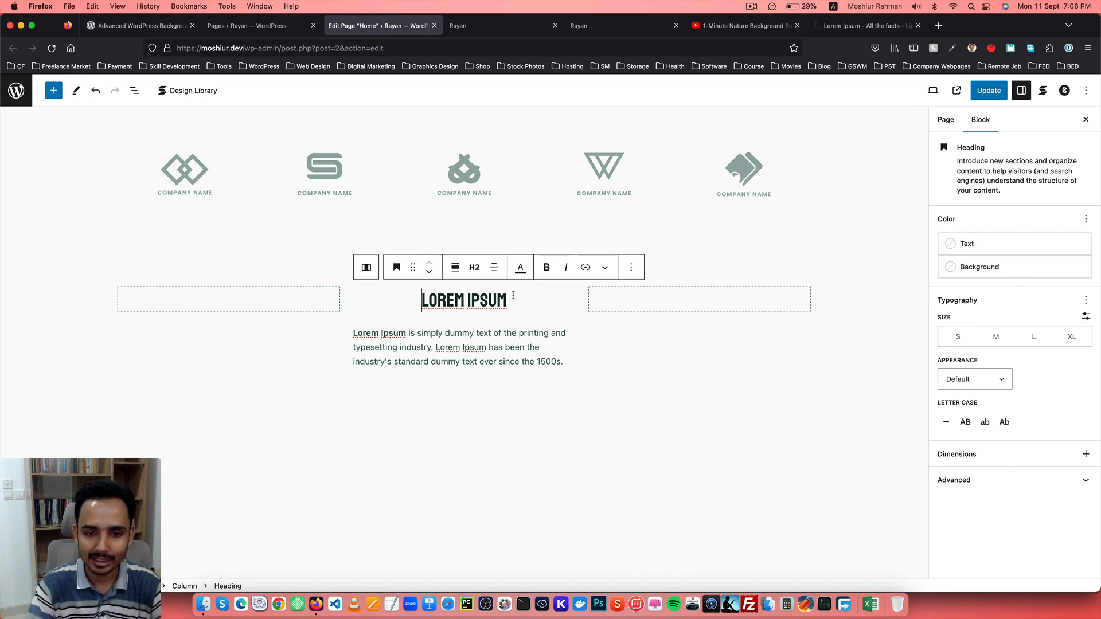
{"action": "left_click", "coordinate": [631, 267]}
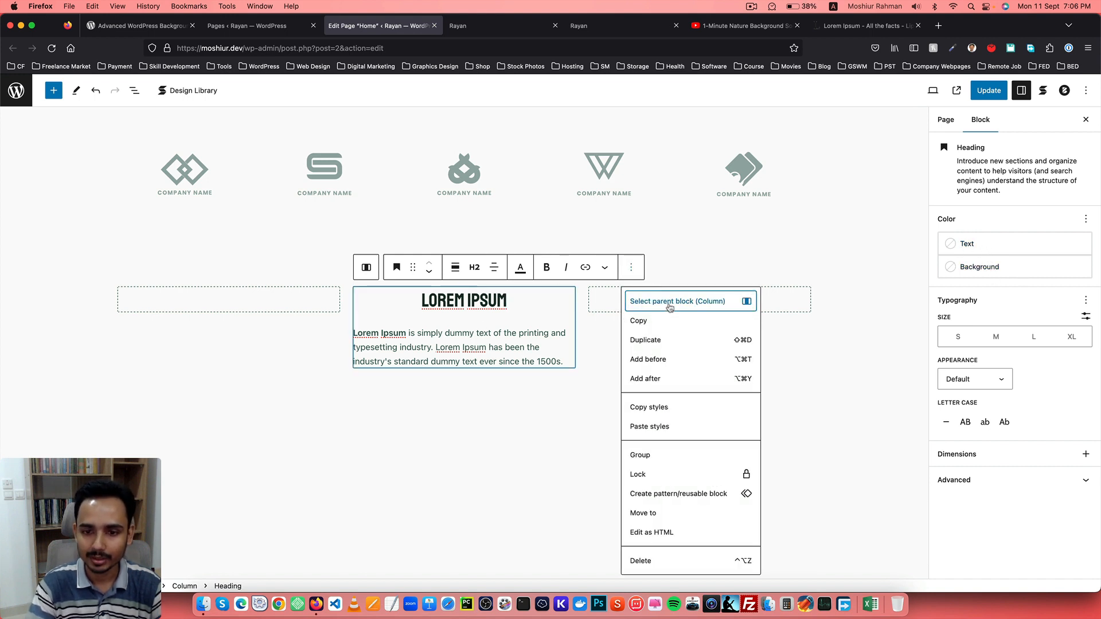
{"action": "left_click", "coordinate": [671, 304]}
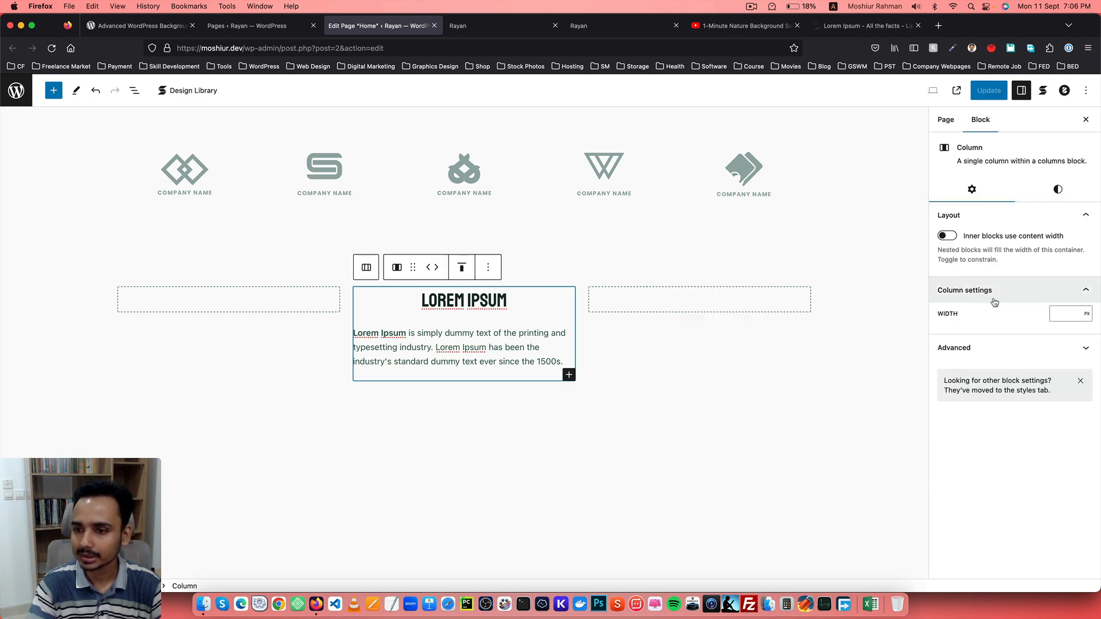
{"action": "left_click", "coordinate": [1051, 196]}
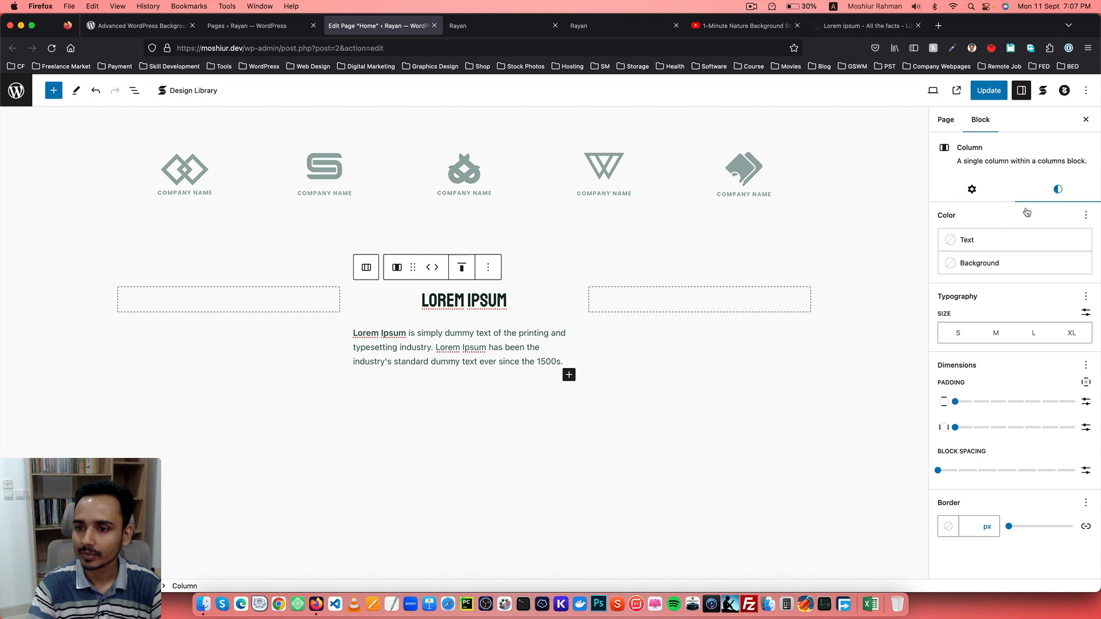
{"action": "left_click", "coordinate": [972, 265]}
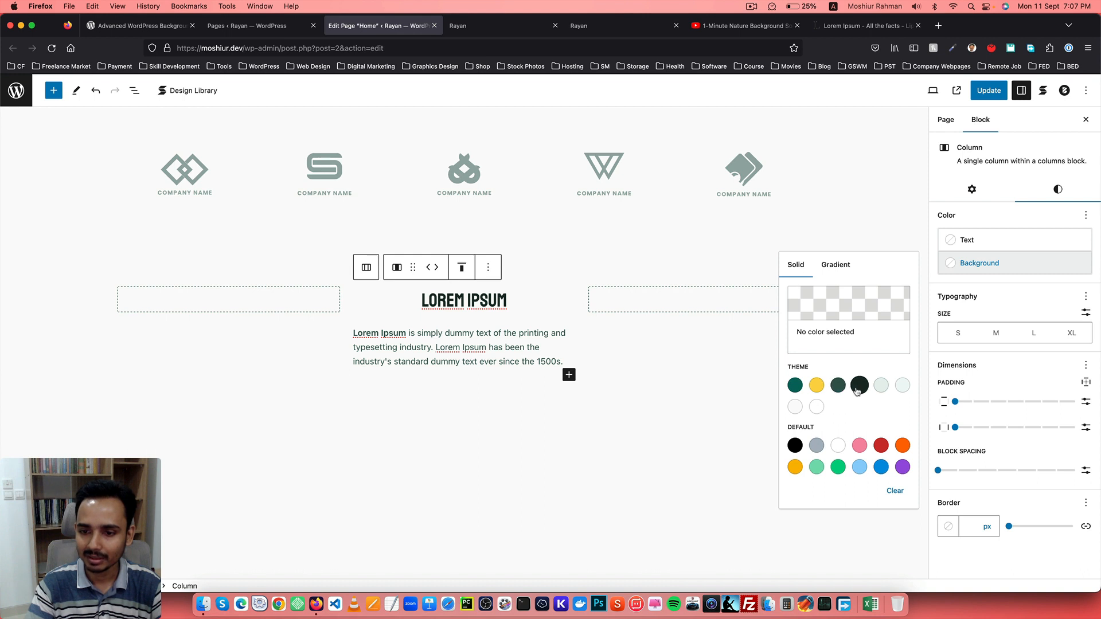
{"action": "left_click", "coordinate": [839, 386]}
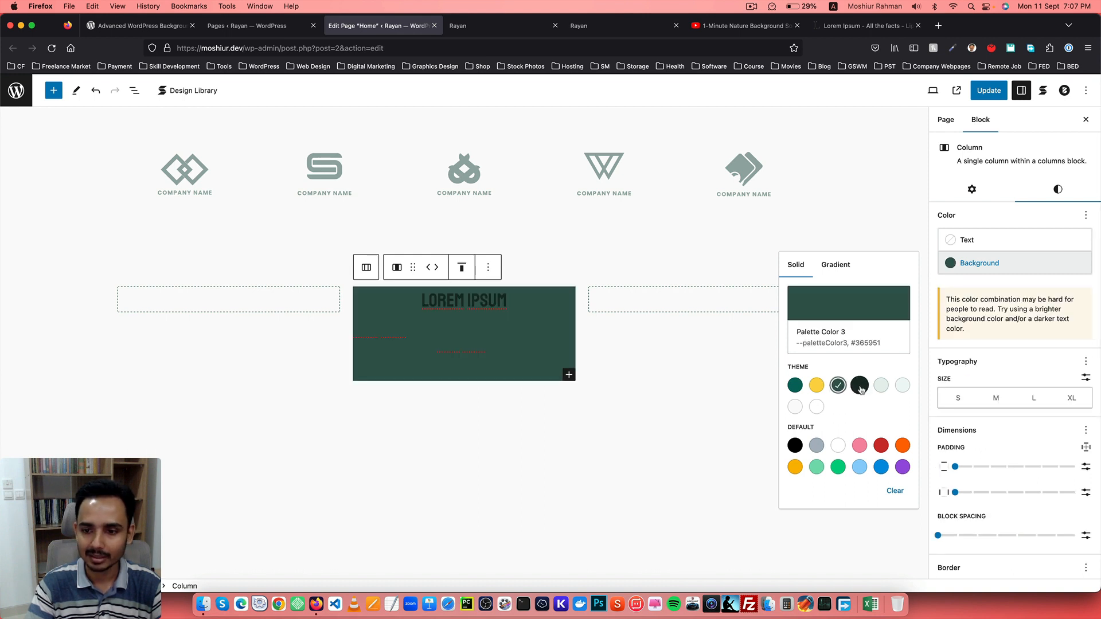
{"action": "left_click", "coordinate": [860, 387]}
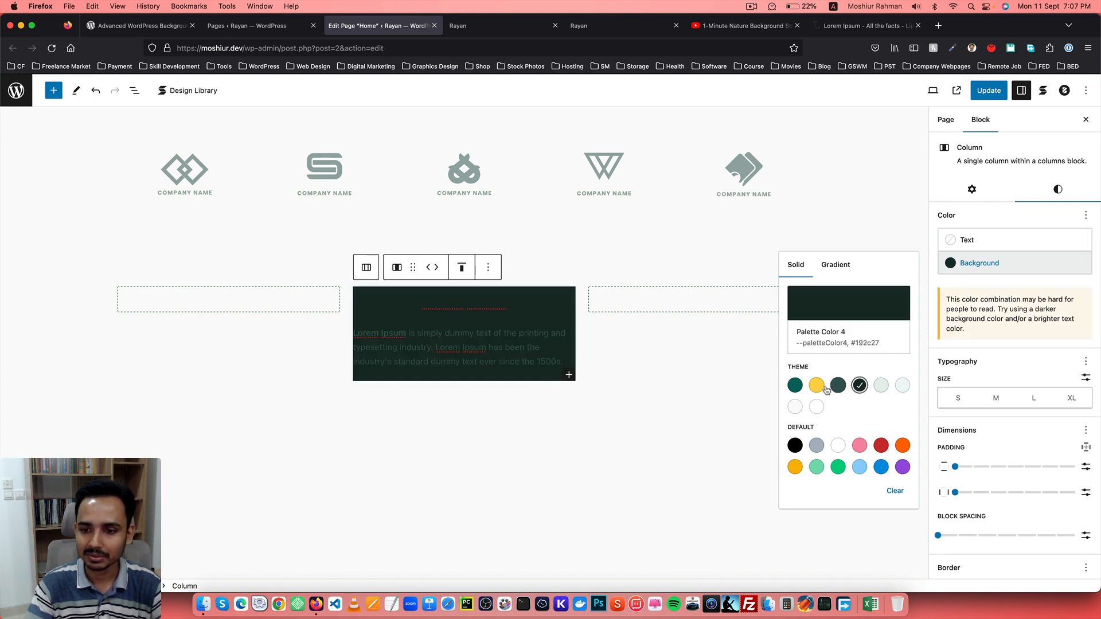
Set the heading's text color to a light theme color.
{"action": "left_click", "coordinate": [449, 302]}
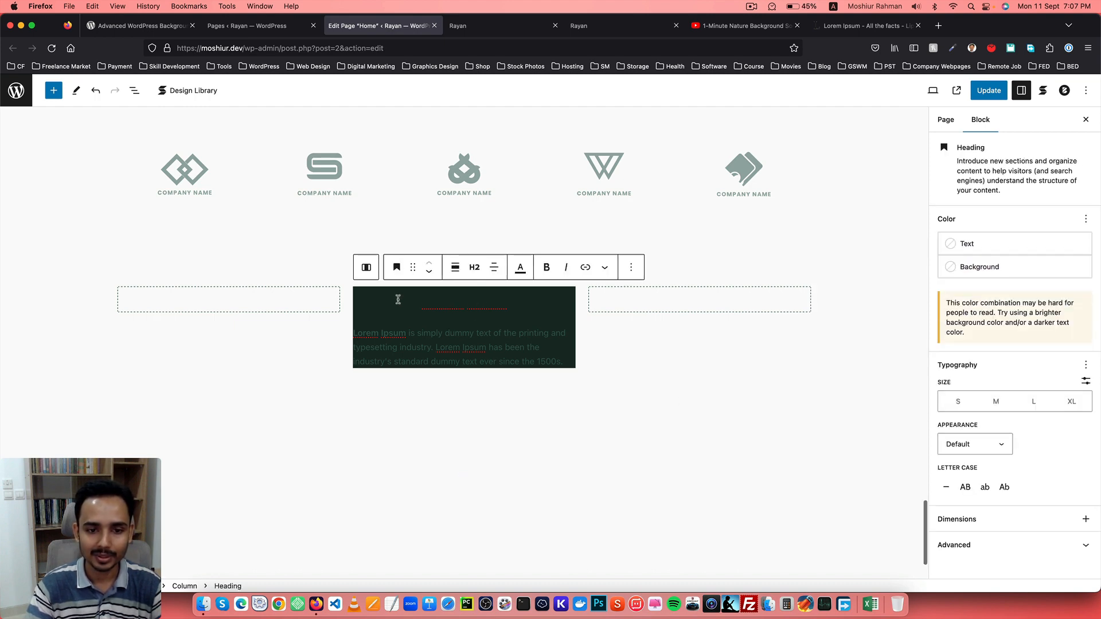
{"action": "left_click", "coordinate": [974, 251]}
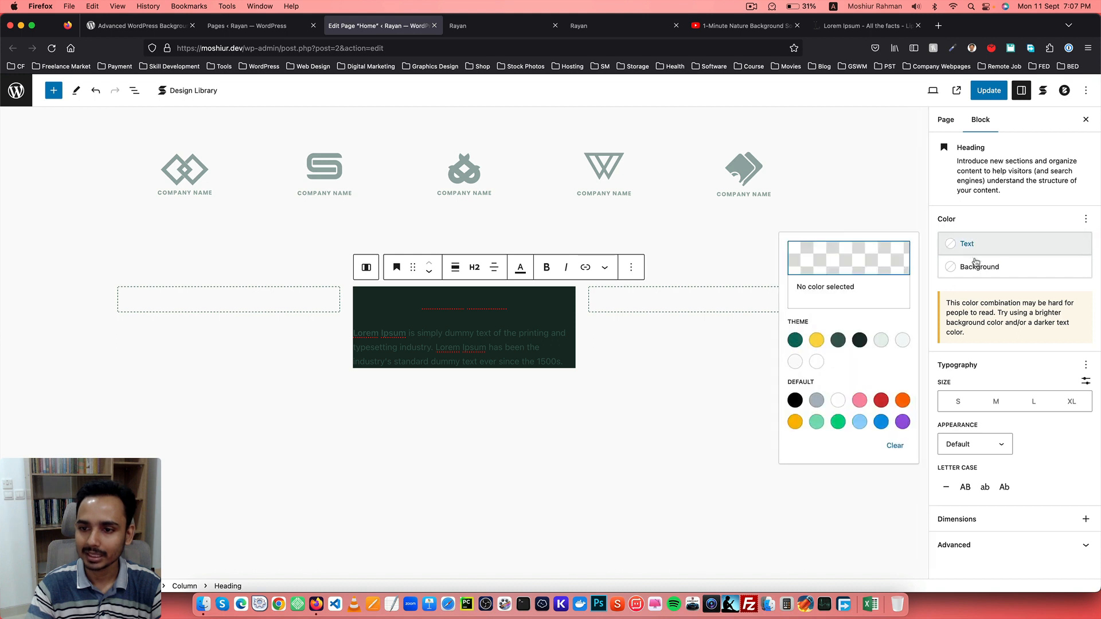
{"action": "left_click", "coordinate": [817, 361]}
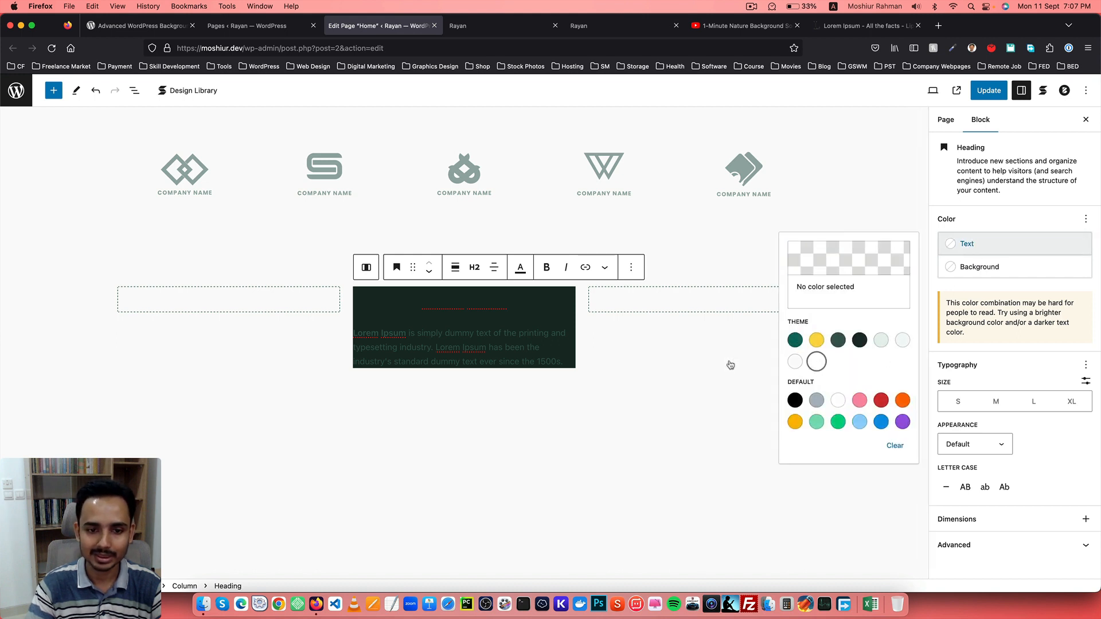
{"action": "left_click", "coordinate": [400, 333]}
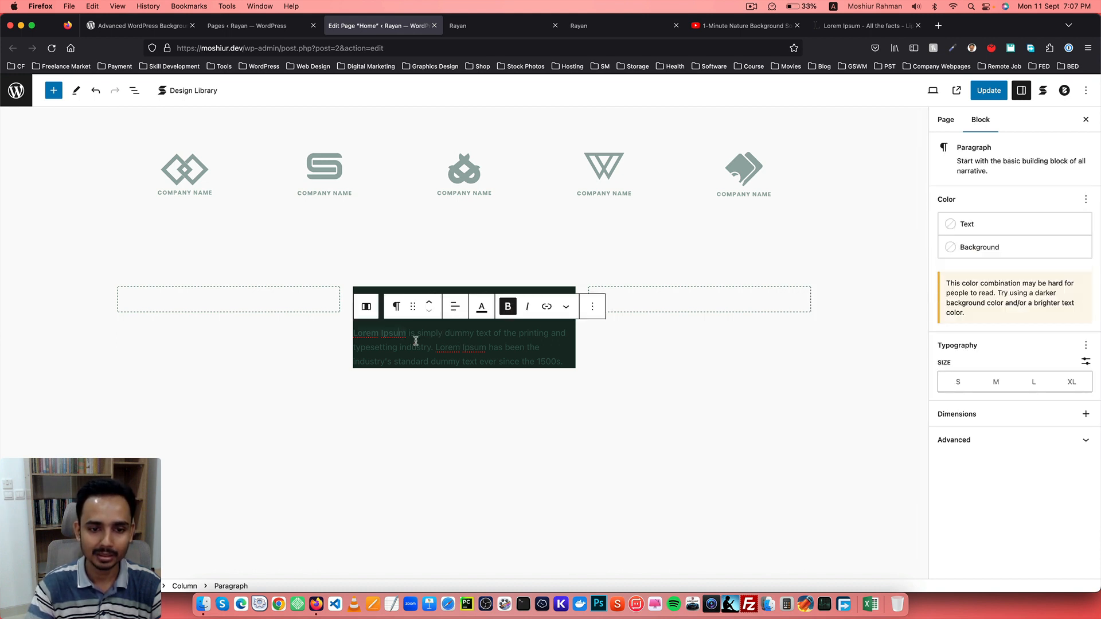
Set the paragraph's text color to the white Palette Color 8.
{"action": "left_click", "coordinate": [978, 230]}
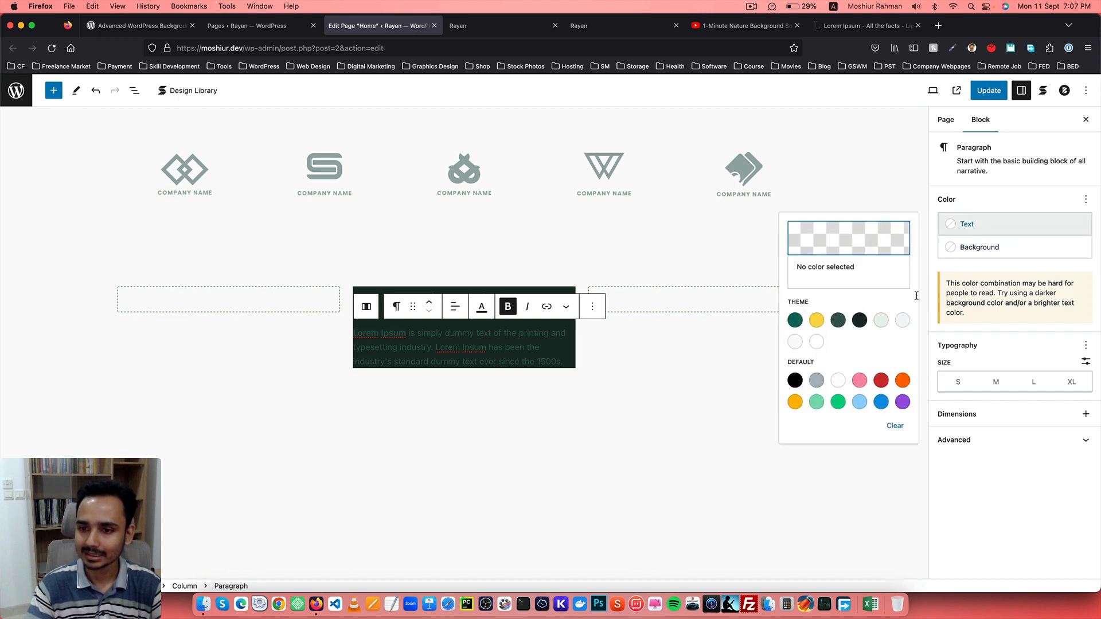
{"action": "left_click", "coordinate": [819, 342]}
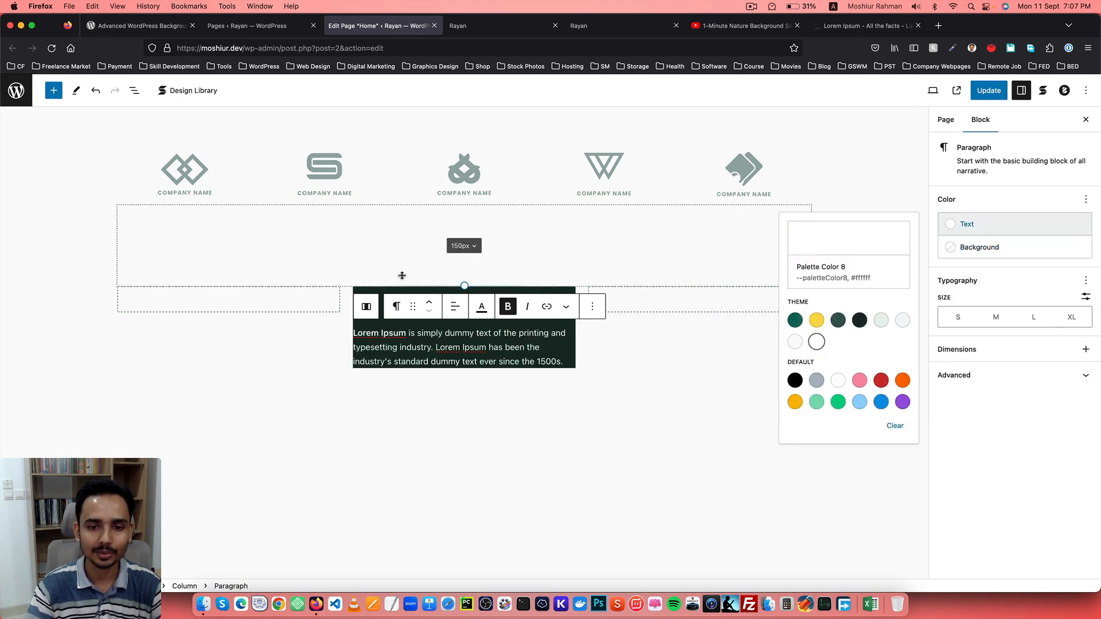
Give the middle column vertical and horizontal padding of 5 and block spacing of 0.
{"action": "left_click", "coordinate": [360, 292]}
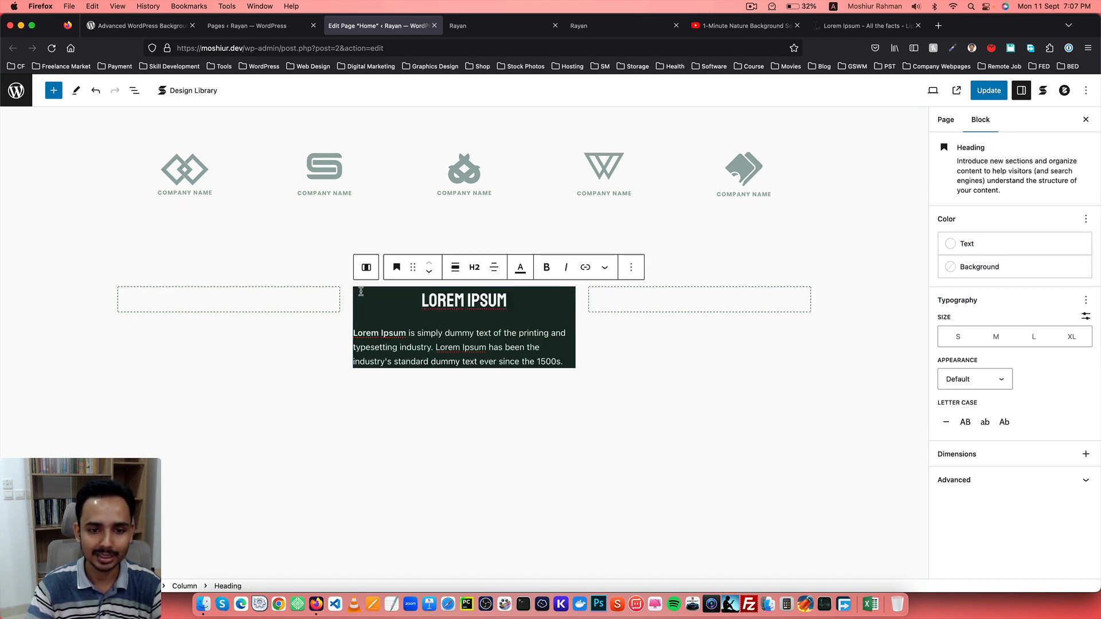
{"action": "left_click", "coordinate": [631, 267]}
{"action": "left_click", "coordinate": [672, 302]}
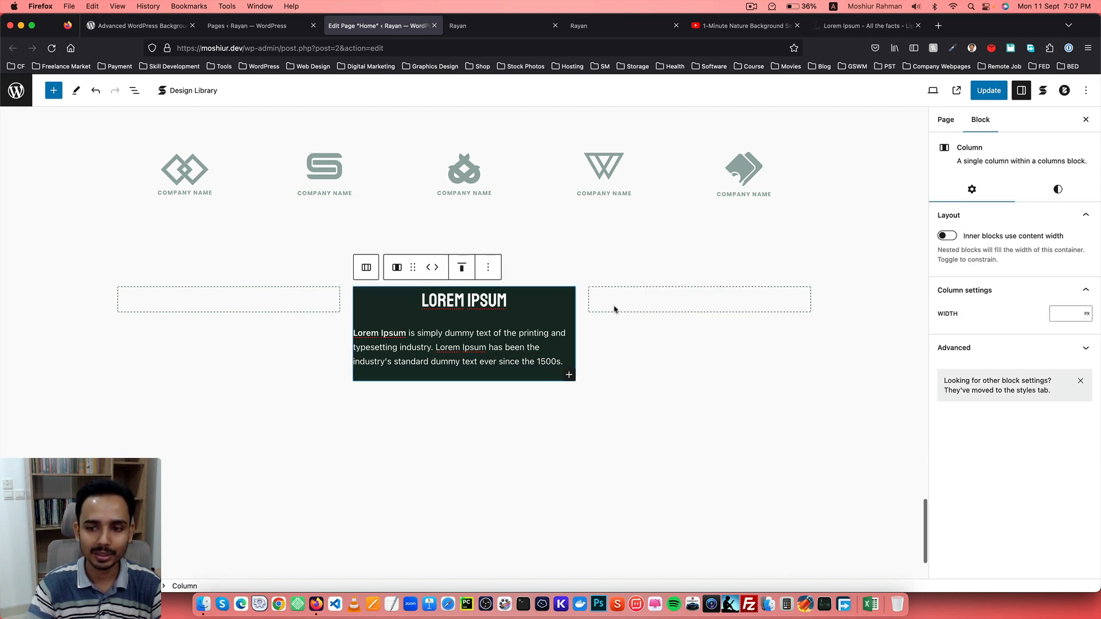
{"action": "left_click", "coordinate": [1057, 195]}
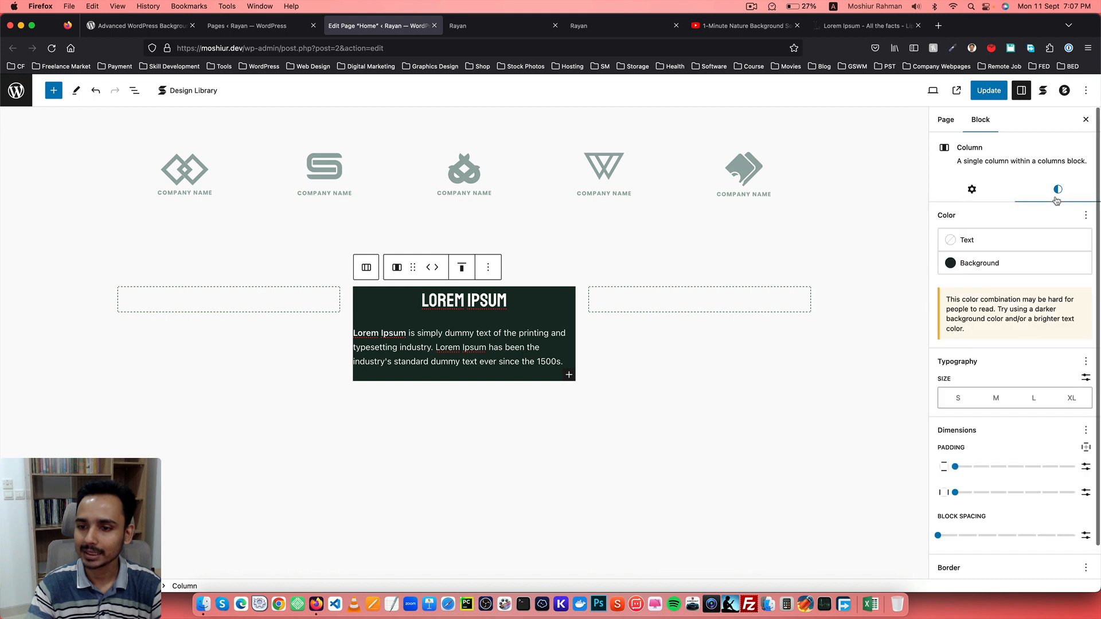
{"action": "scroll", "coordinate": [1007, 386], "scroll_direction": "down", "scroll_amount": 1}
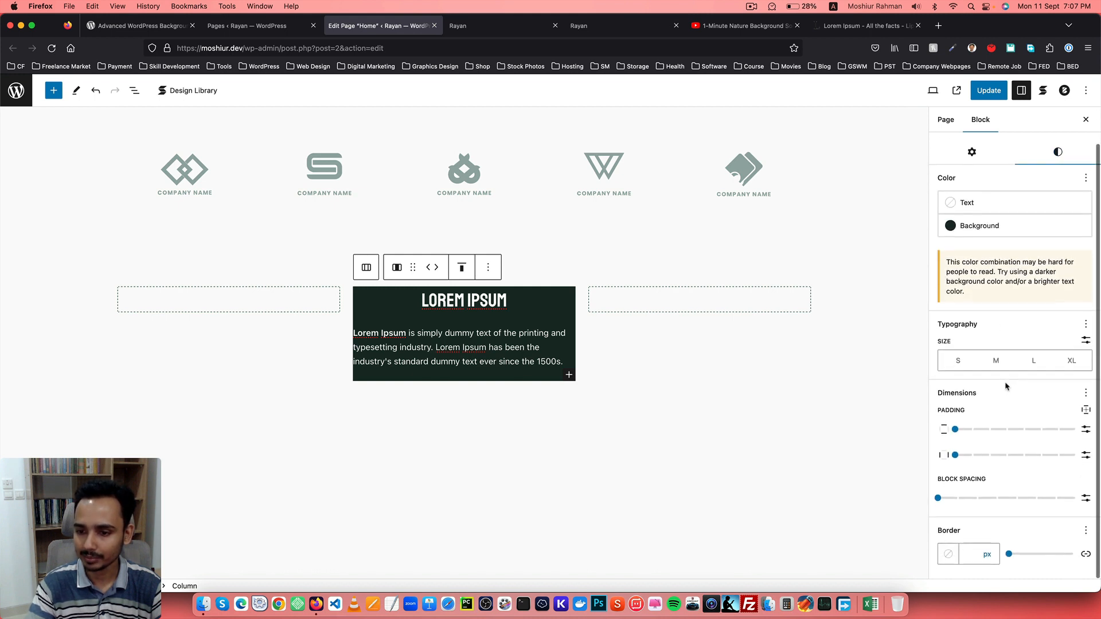
{"action": "scroll", "coordinate": [994, 402], "scroll_direction": "up", "scroll_amount": 1}
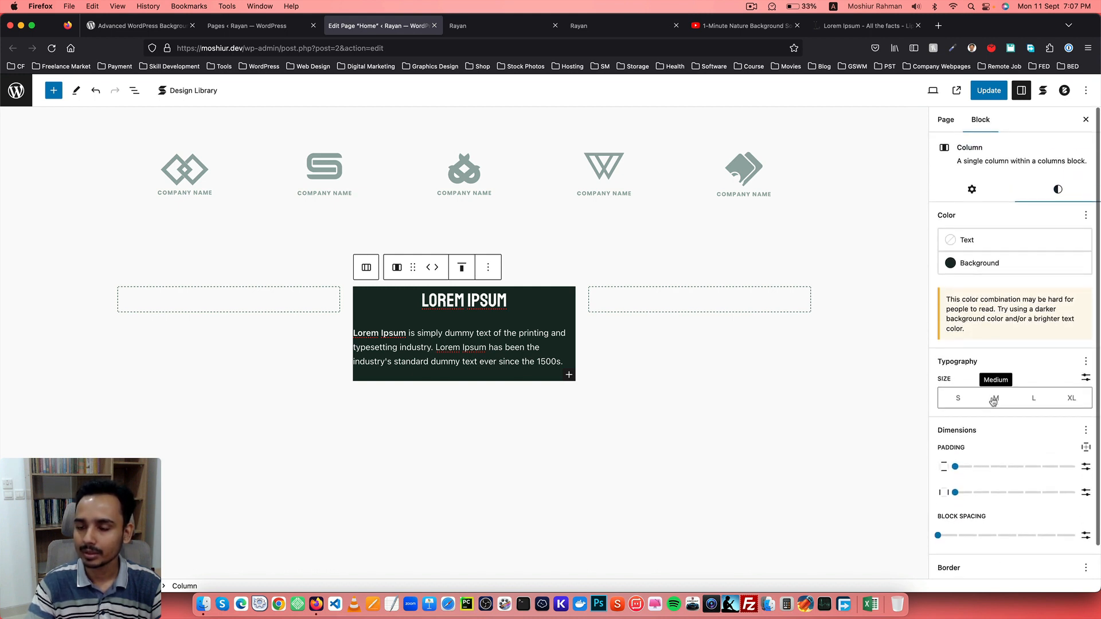
{"action": "scroll", "coordinate": [989, 402], "scroll_direction": "down", "scroll_amount": 1}
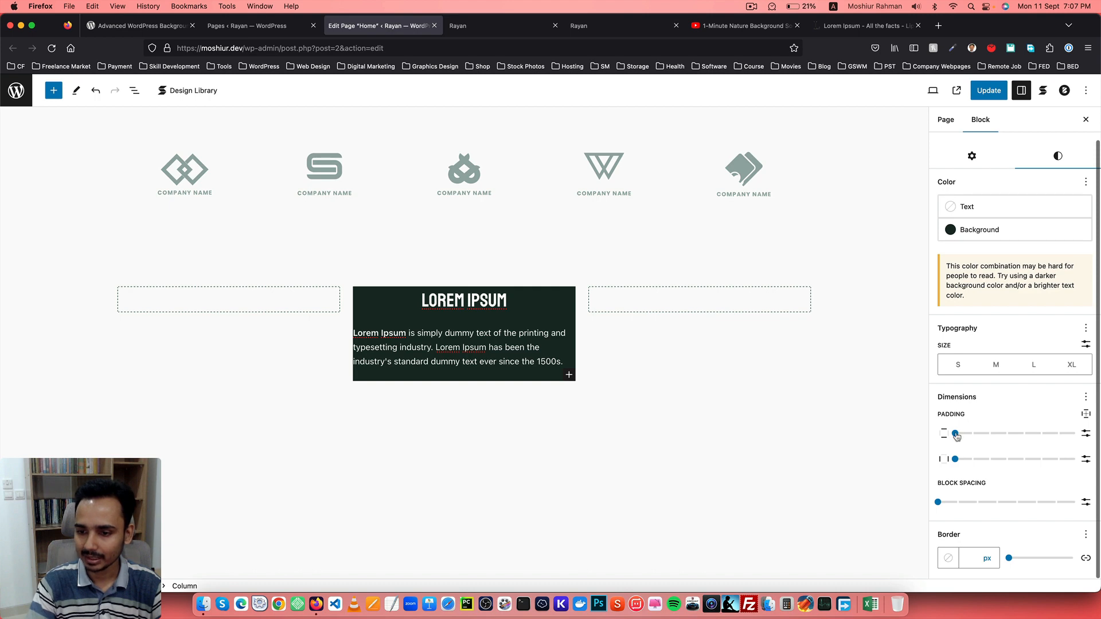
{"action": "mouse_move", "coordinate": [957, 436]}
{"action": "left_mouse_down"}
{"action": "mouse_move", "coordinate": [989, 435]}
{"action": "mouse_move", "coordinate": [945, 439]}
{"action": "left_mouse_up"}
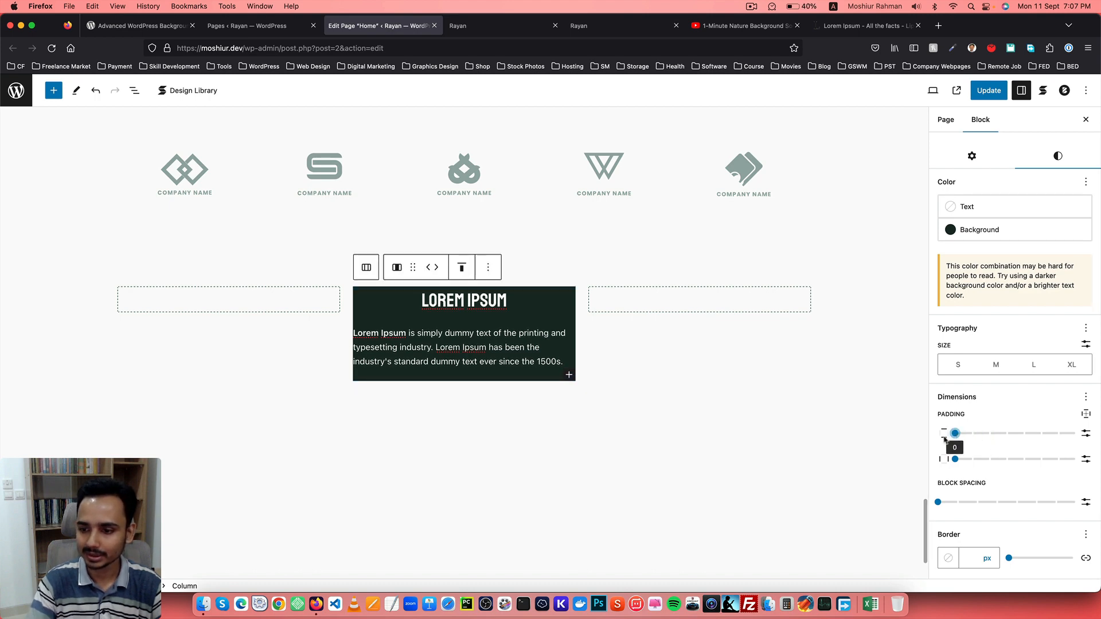
{"action": "left_click_drag", "start_coordinate": [939, 504], "coordinate": [912, 511]}
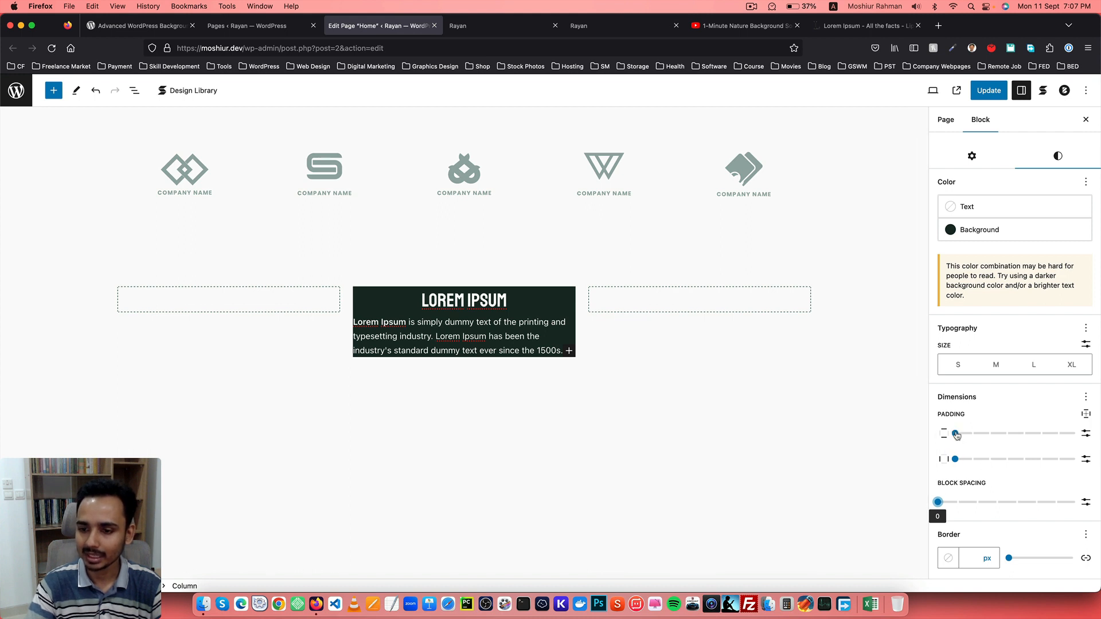
{"action": "left_click_drag", "start_coordinate": [997, 436], "coordinate": [1041, 434]}
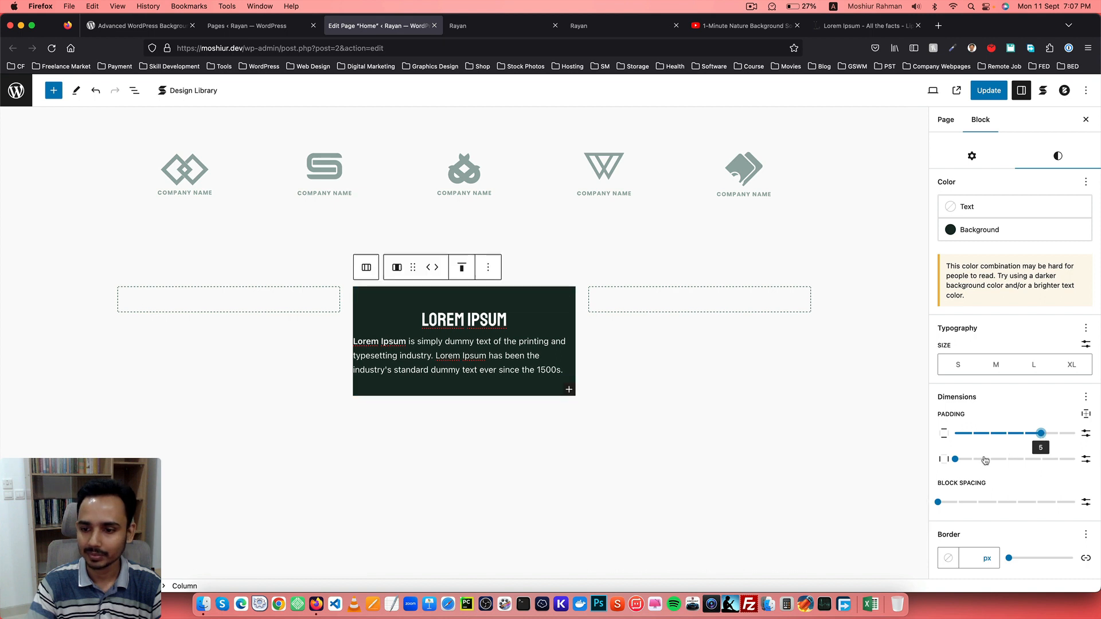
{"action": "left_click_drag", "start_coordinate": [958, 462], "coordinate": [1049, 464]}
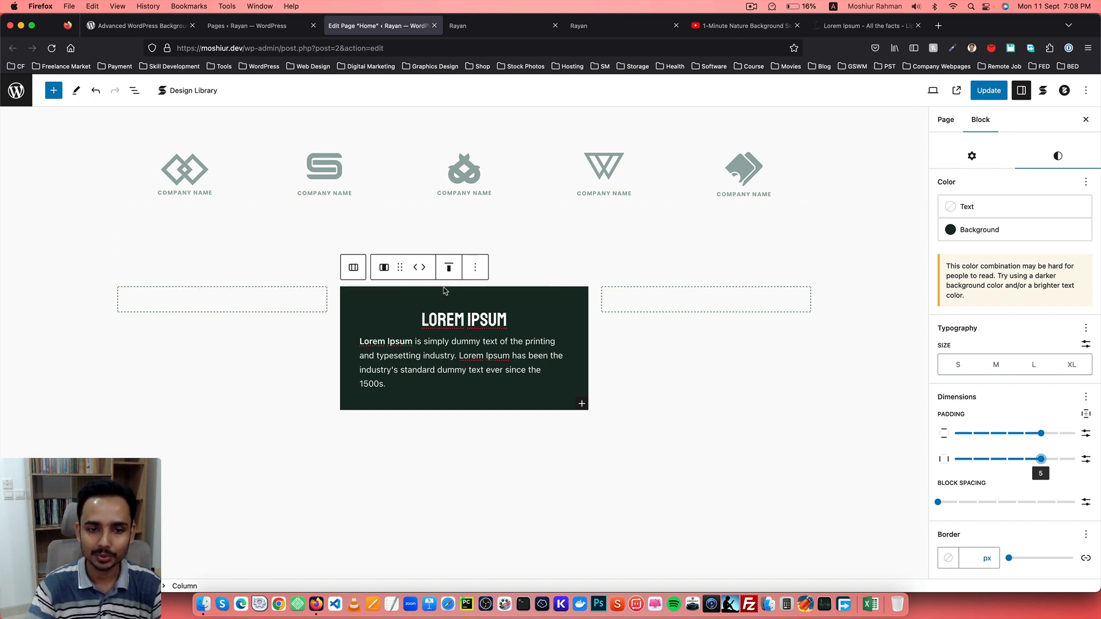
Wrap the Columns block in a Background (AWB) block and choose a YouTube / Vimeo video background.
{"action": "left_click", "coordinate": [475, 268]}
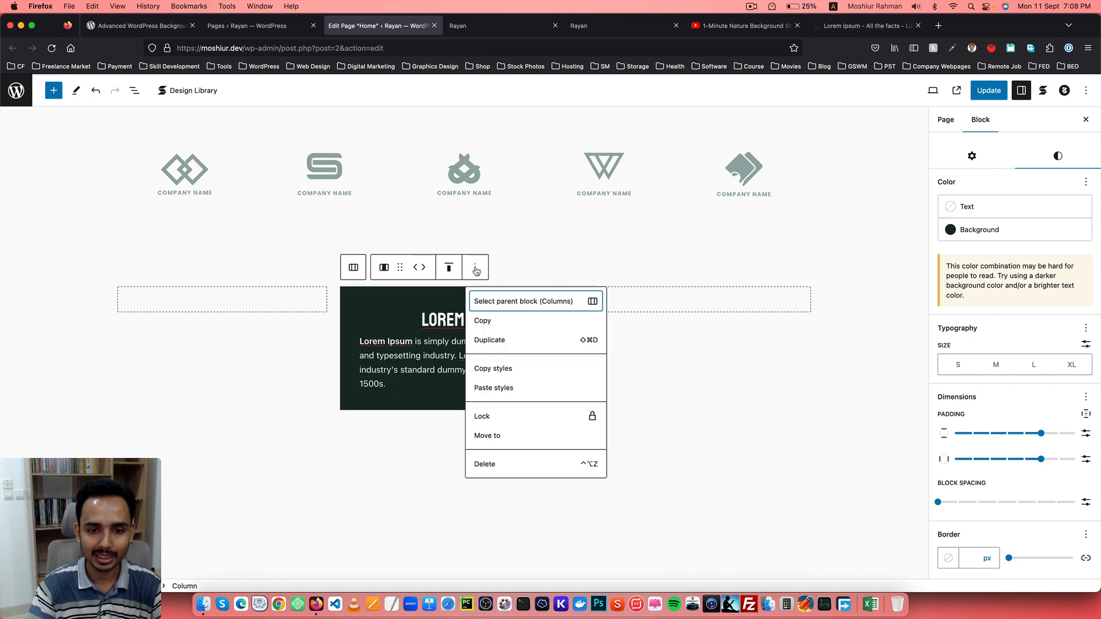
{"action": "left_click", "coordinate": [518, 304]}
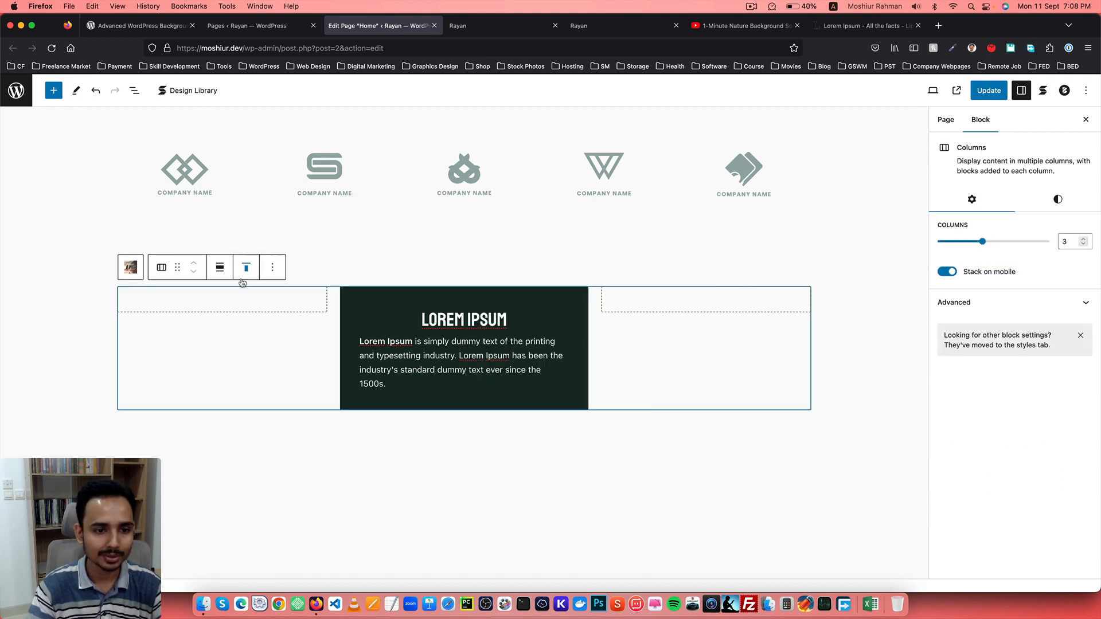
{"action": "left_click", "coordinate": [131, 268]}
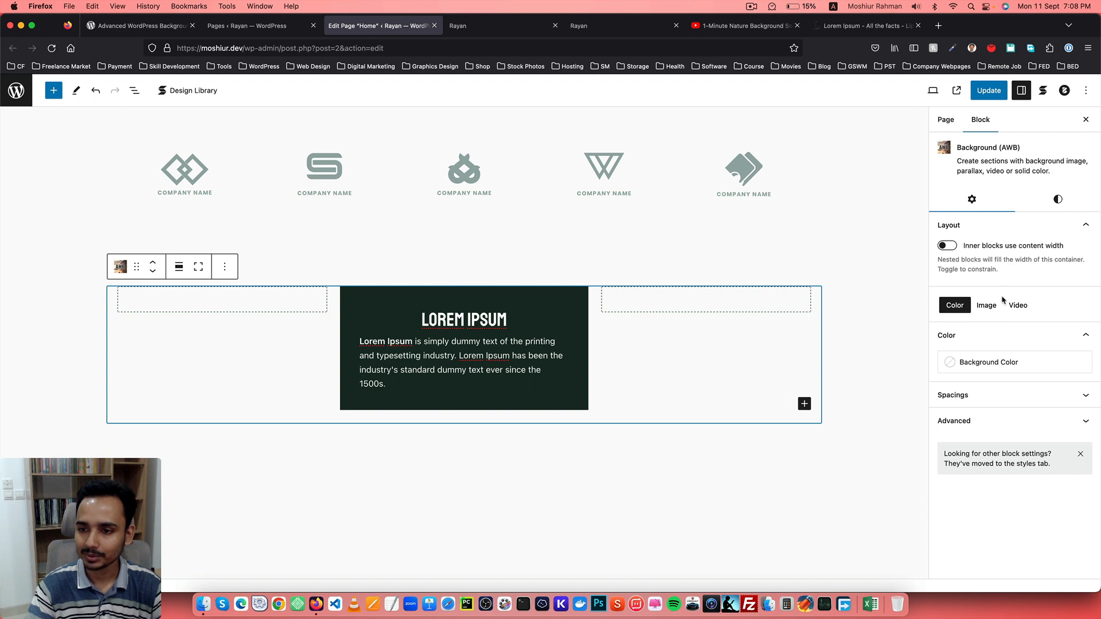
{"action": "left_click", "coordinate": [1024, 308]}
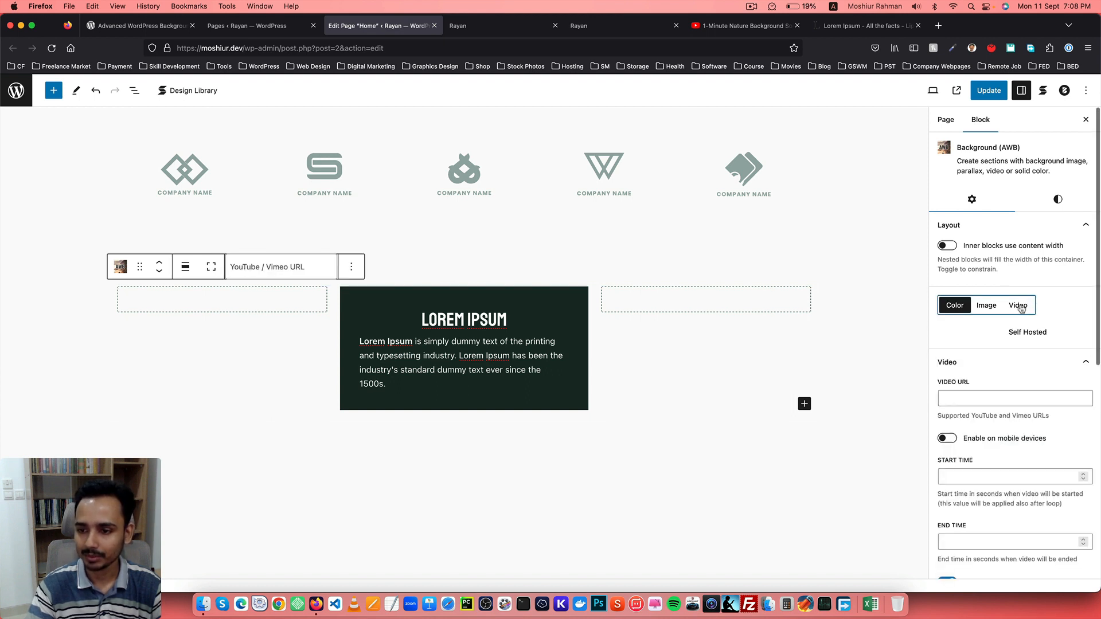
{"action": "scroll", "coordinate": [1014, 286], "scroll_direction": "down", "scroll_amount": 2}
{"action": "left_click", "coordinate": [1025, 271]}
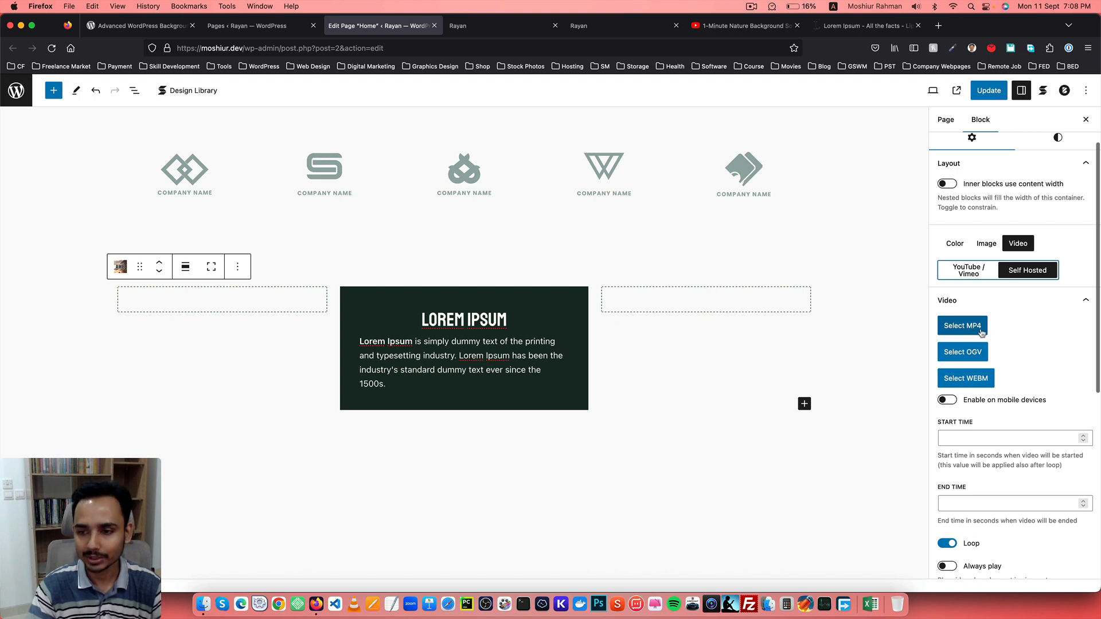
{"action": "left_click", "coordinate": [974, 276]}
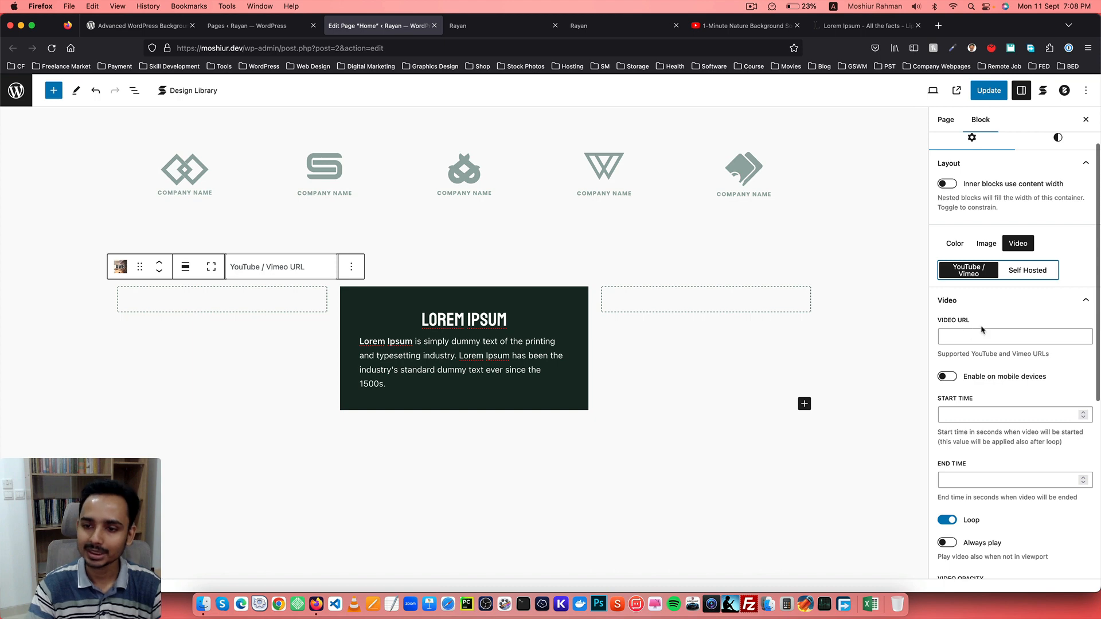
Copy the nature video's YouTube share link and return to the page editor.
{"action": "left_click", "coordinate": [739, 25]}
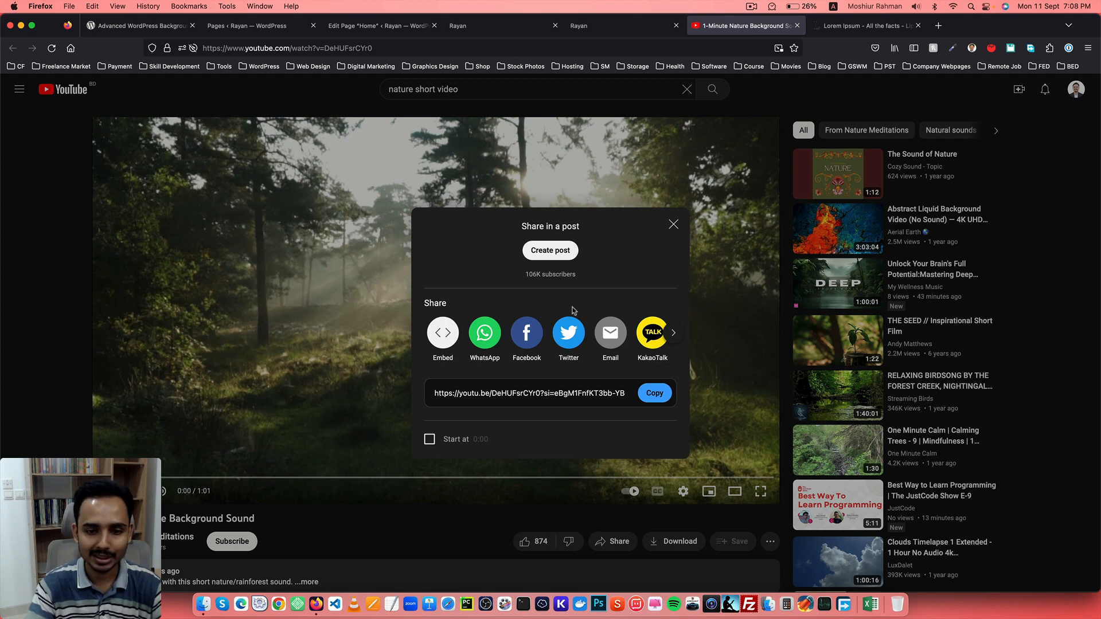
{"action": "left_click", "coordinate": [523, 391]}
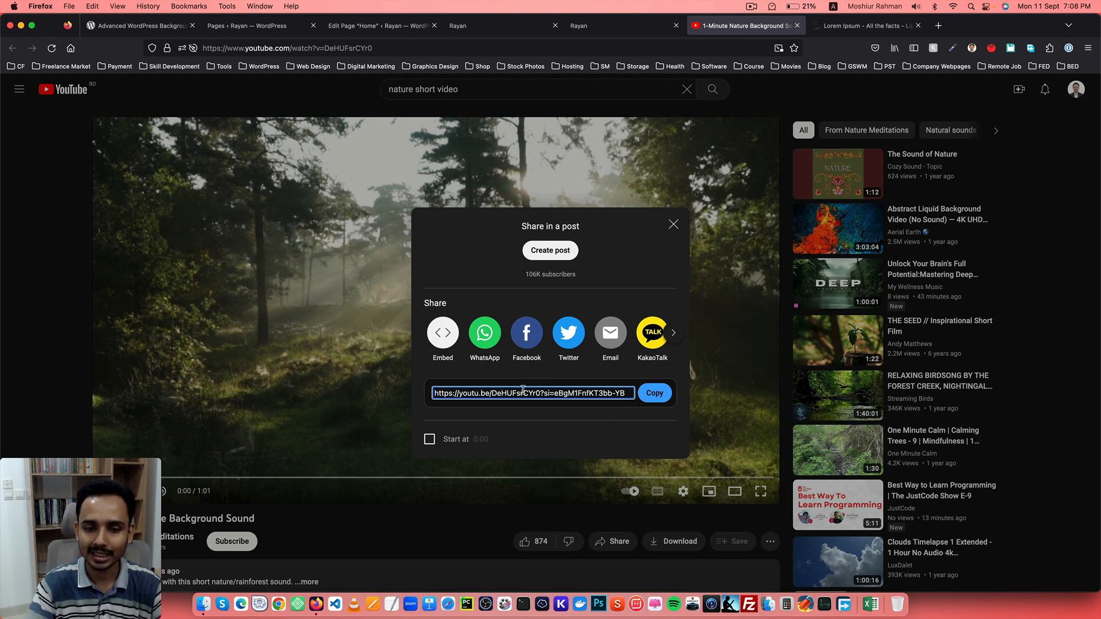
{"action": "left_click", "coordinate": [654, 393]}
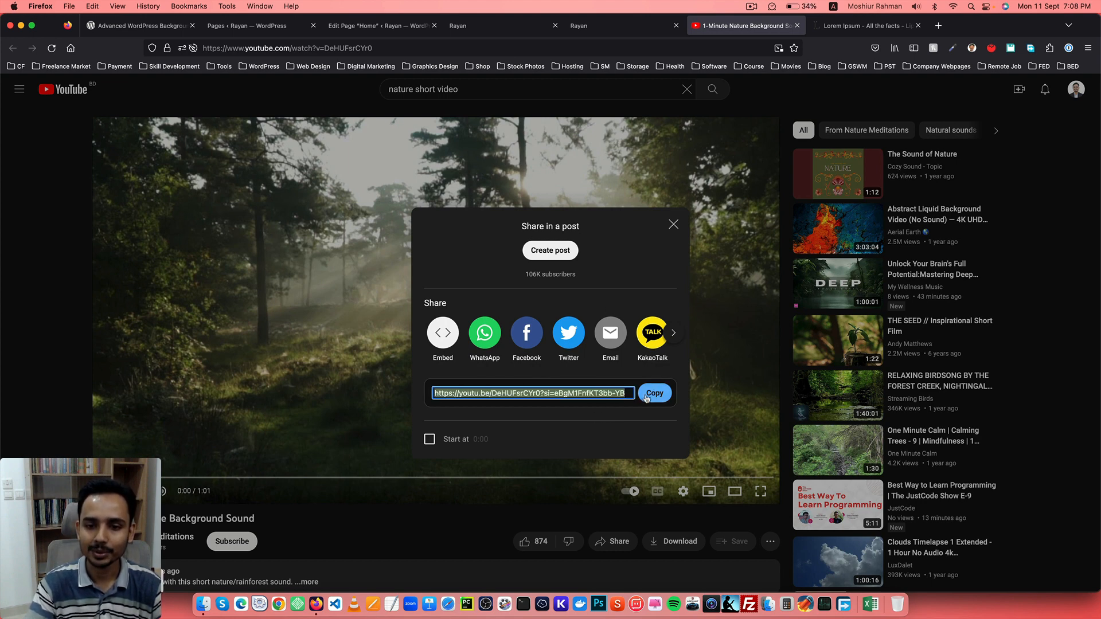
{"action": "left_click", "coordinate": [388, 27]}
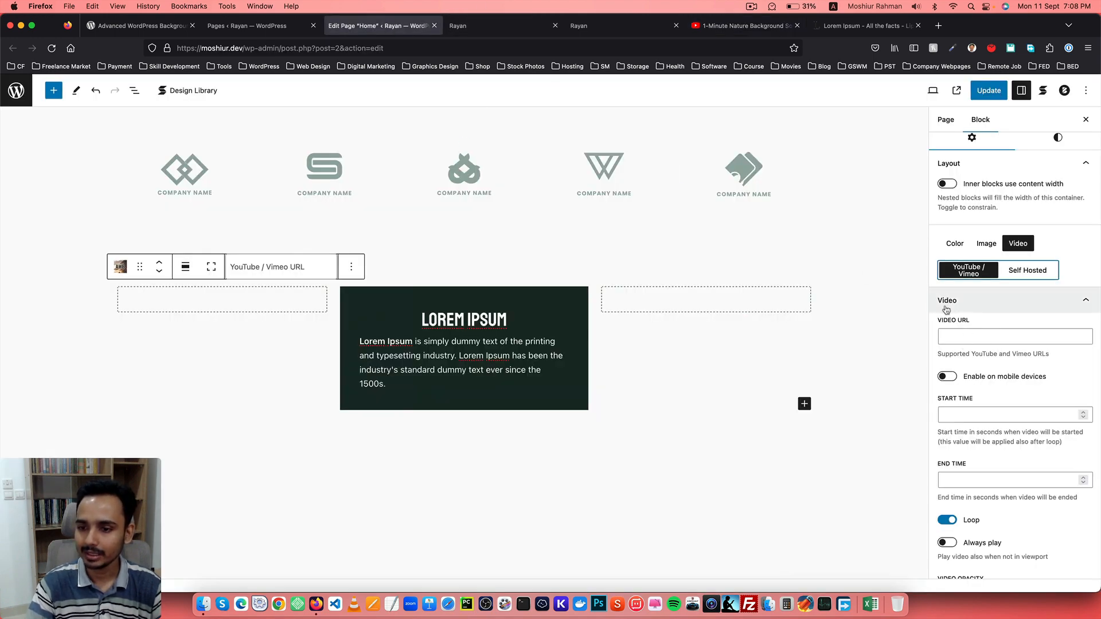
Paste the YouTube link as the background's video URL and enable the video on mobile devices.
{"action": "left_click", "coordinate": [963, 336]}
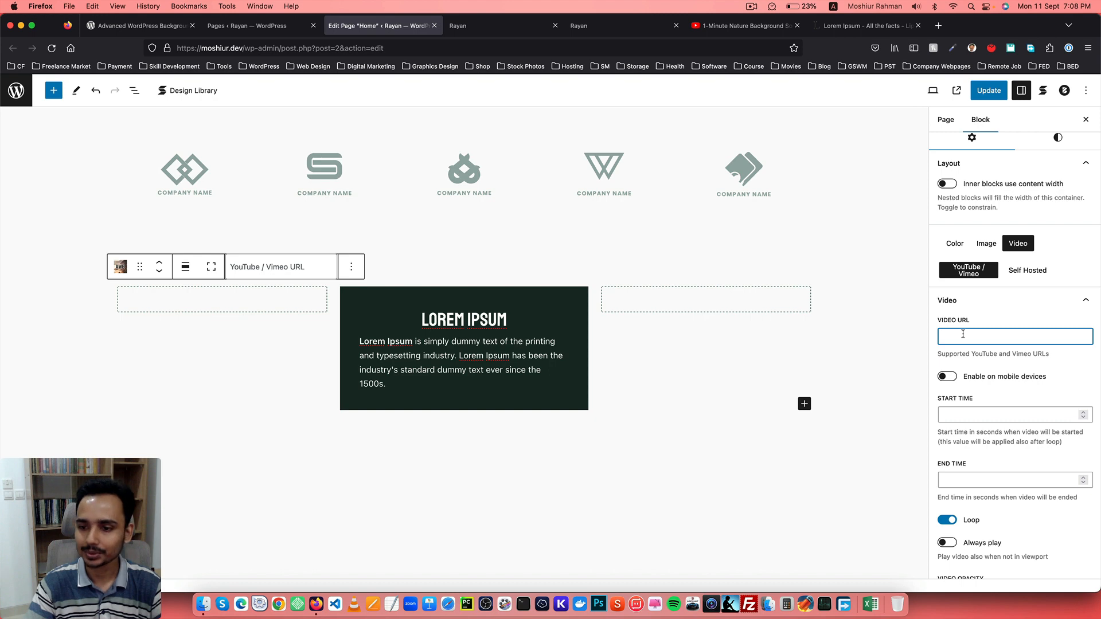
{"action": "key", "text": "super+v"}
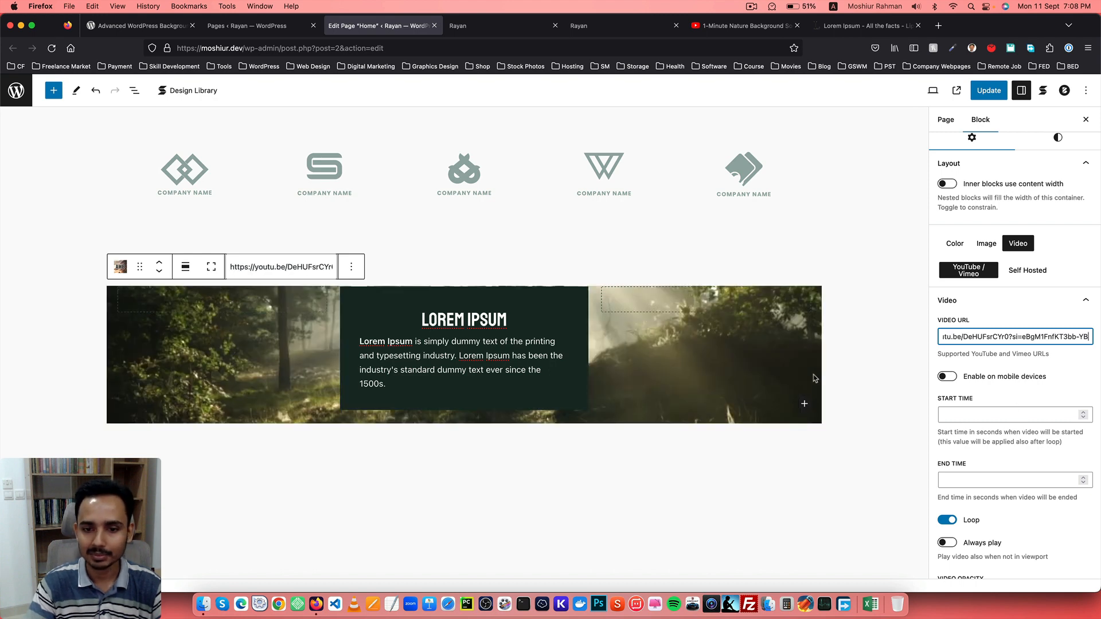
{"action": "scroll", "coordinate": [815, 378], "scroll_direction": "down", "scroll_amount": 2}
{"action": "scroll", "coordinate": [969, 344], "scroll_direction": "down", "scroll_amount": 1}
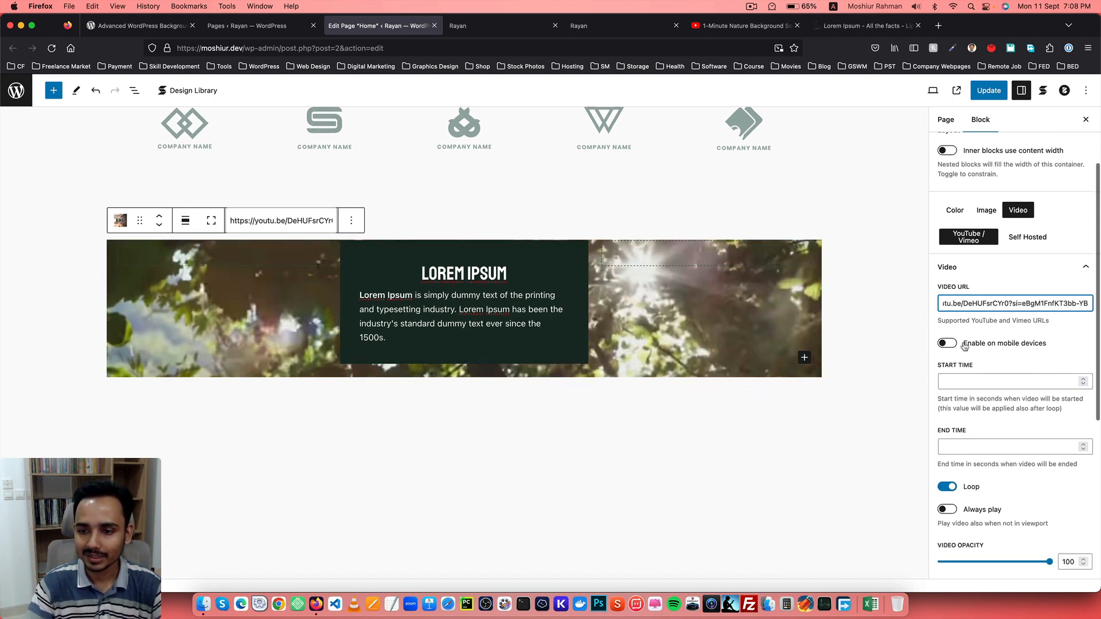
{"action": "left_click", "coordinate": [965, 344]}
Examine the remaining video background options and compare with the VIDEO BACKGROUND section on the live site.
{"action": "scroll", "coordinate": [958, 338], "scroll_direction": "down", "scroll_amount": 2}
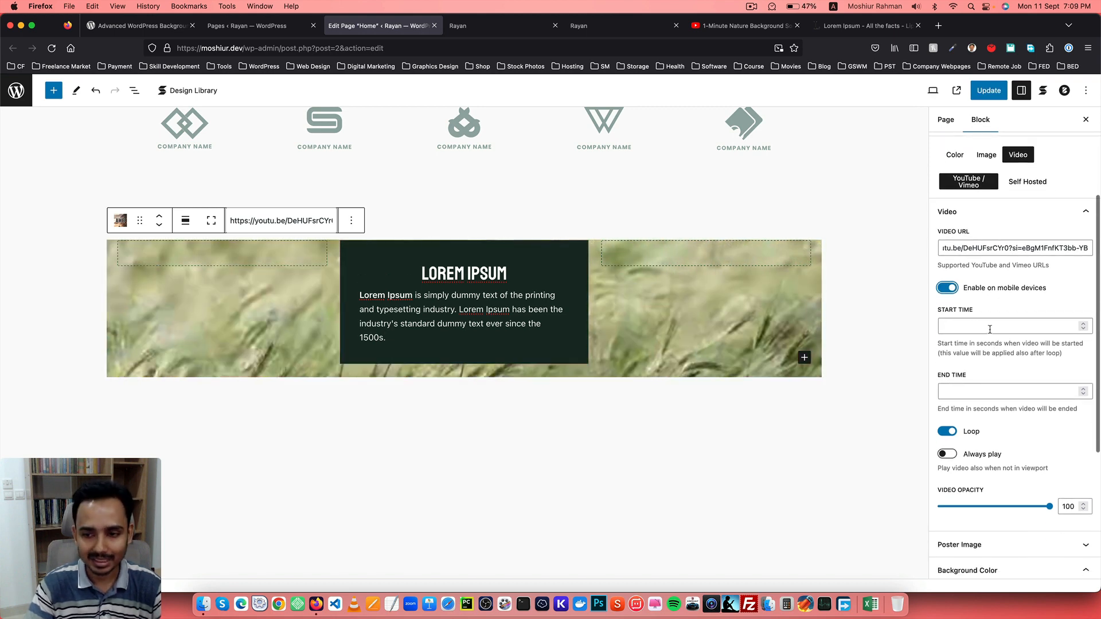
{"action": "scroll", "coordinate": [975, 322], "scroll_direction": "down", "scroll_amount": 2}
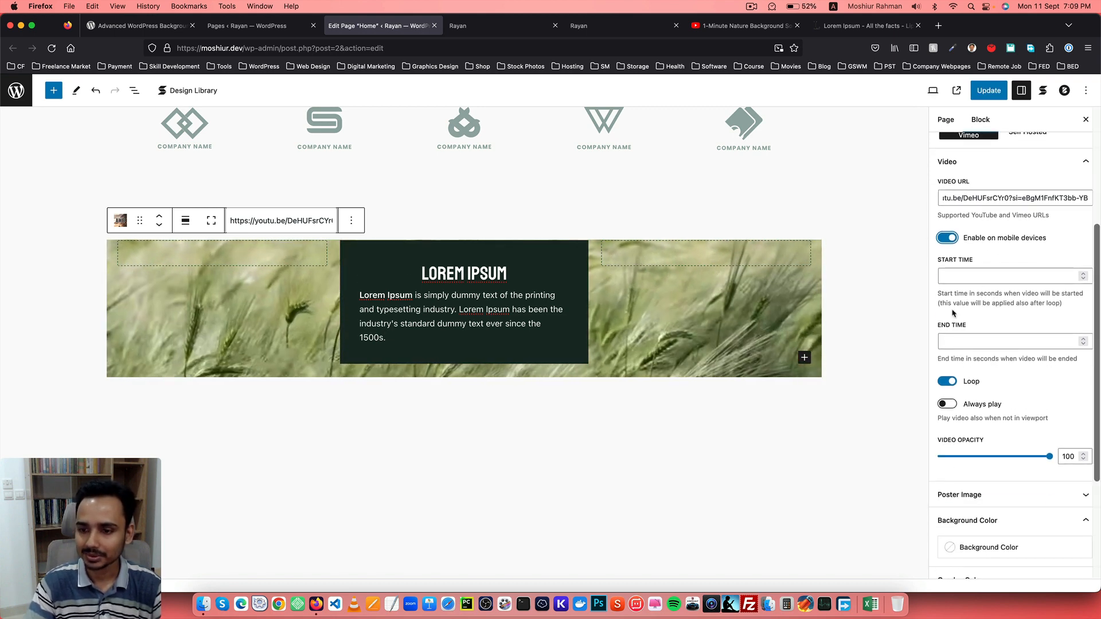
{"action": "scroll", "coordinate": [954, 314], "scroll_direction": "down", "scroll_amount": 3}
{"action": "scroll", "coordinate": [987, 314], "scroll_direction": "down", "scroll_amount": 1}
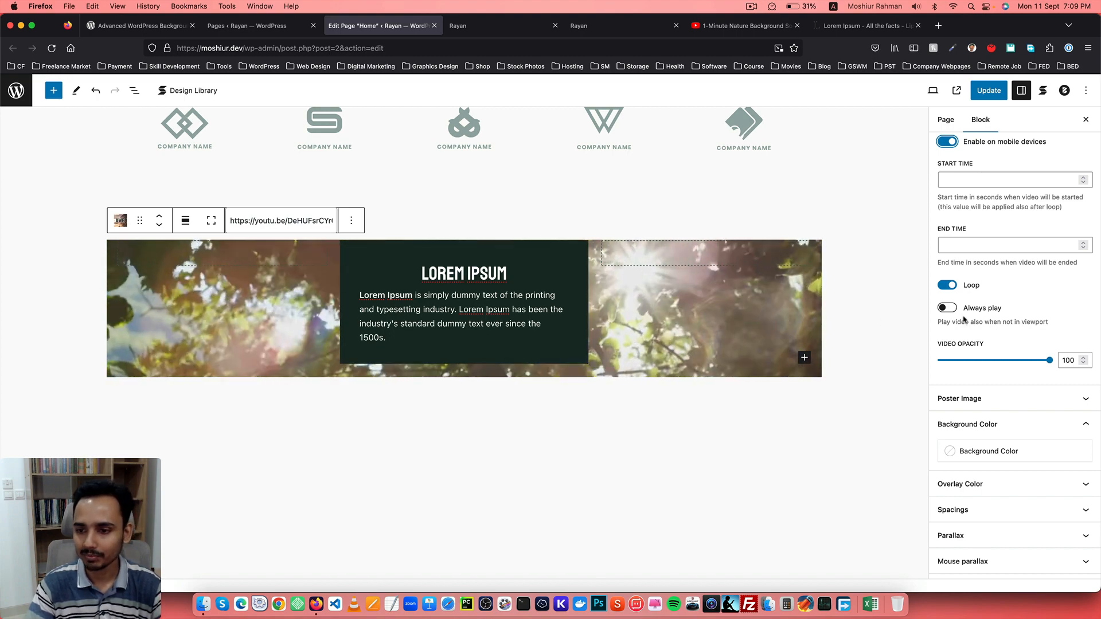
{"action": "scroll", "coordinate": [975, 316], "scroll_direction": "down", "scroll_amount": 1}
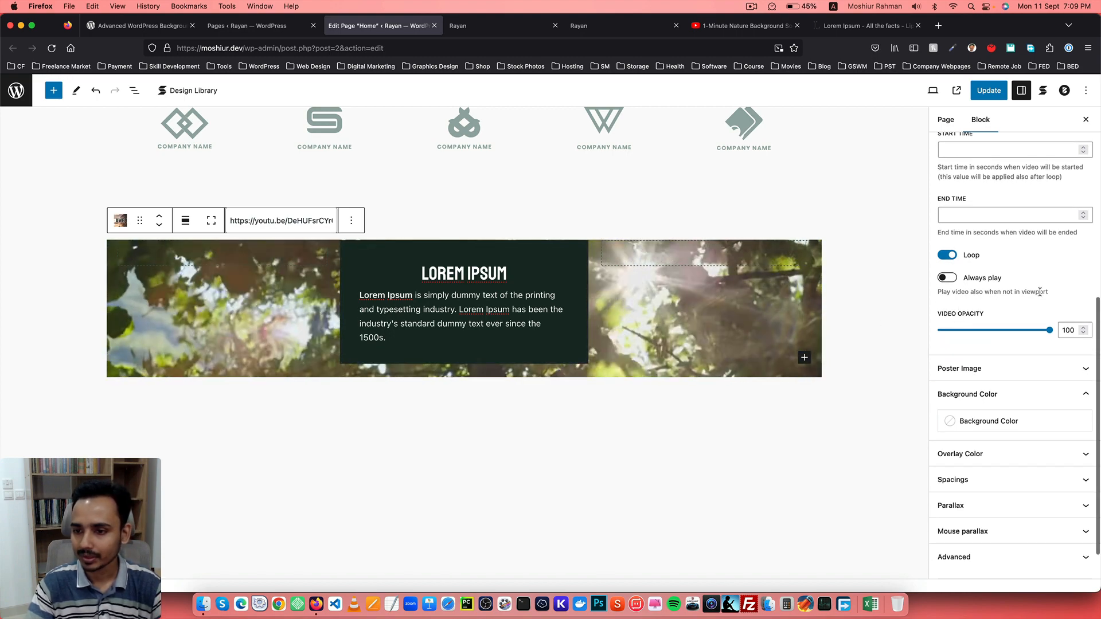
{"action": "scroll", "coordinate": [1040, 293], "scroll_direction": "down", "scroll_amount": 1}
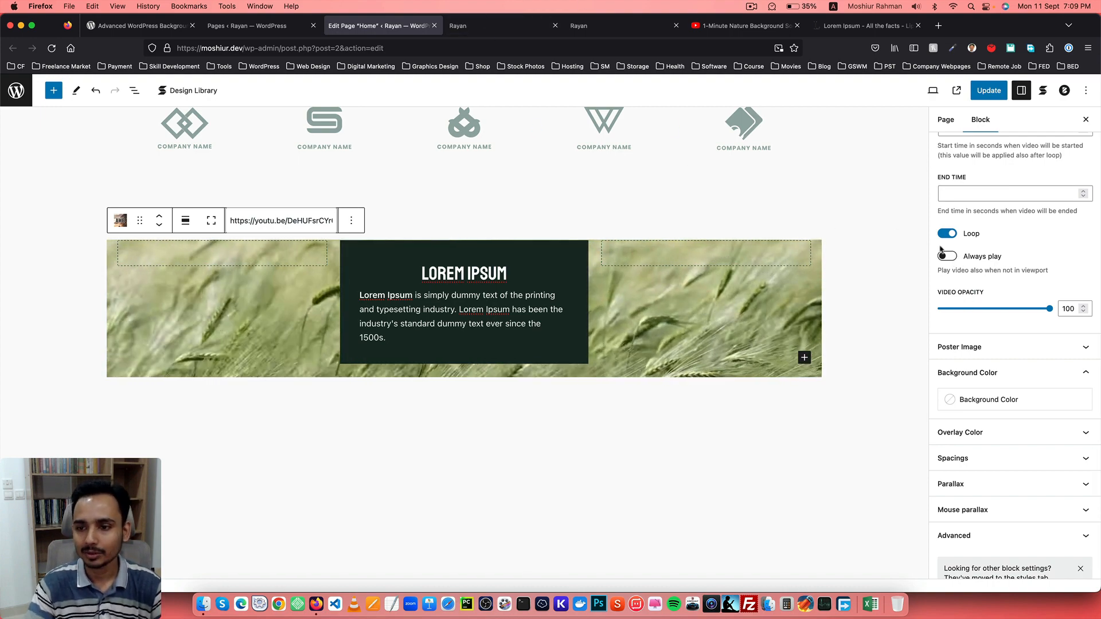
{"action": "left_click", "coordinate": [575, 25]}
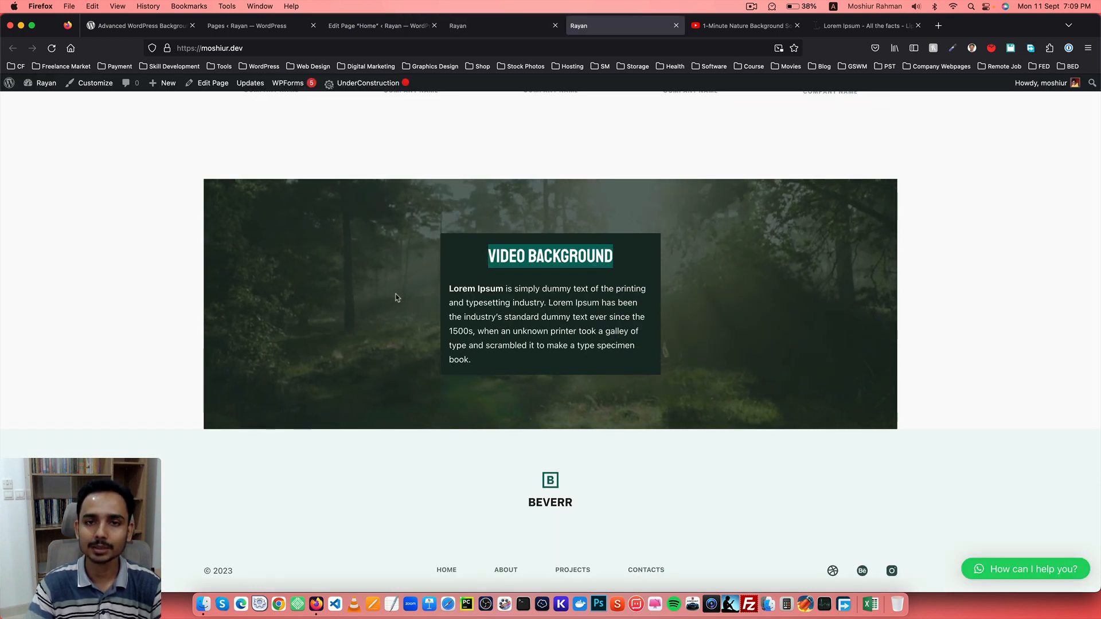
{"action": "left_click", "coordinate": [384, 26]}
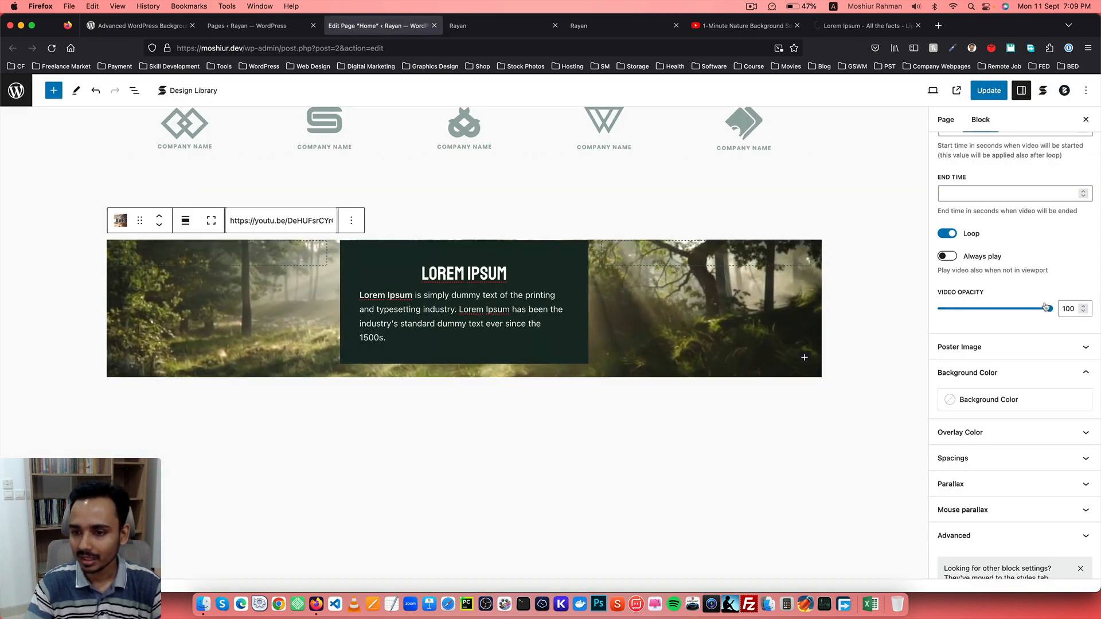
Set the Background (AWB) block's background color to Palette Color 4.
{"action": "scroll", "coordinate": [1041, 305], "scroll_direction": "down", "scroll_amount": 1}
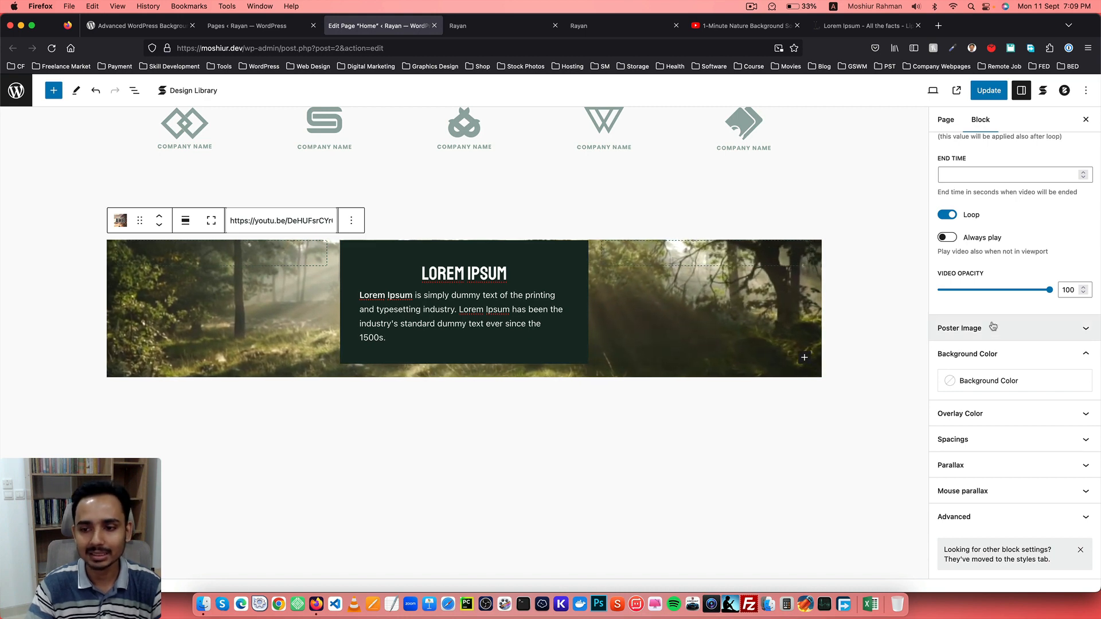
{"action": "left_click", "coordinate": [985, 383]}
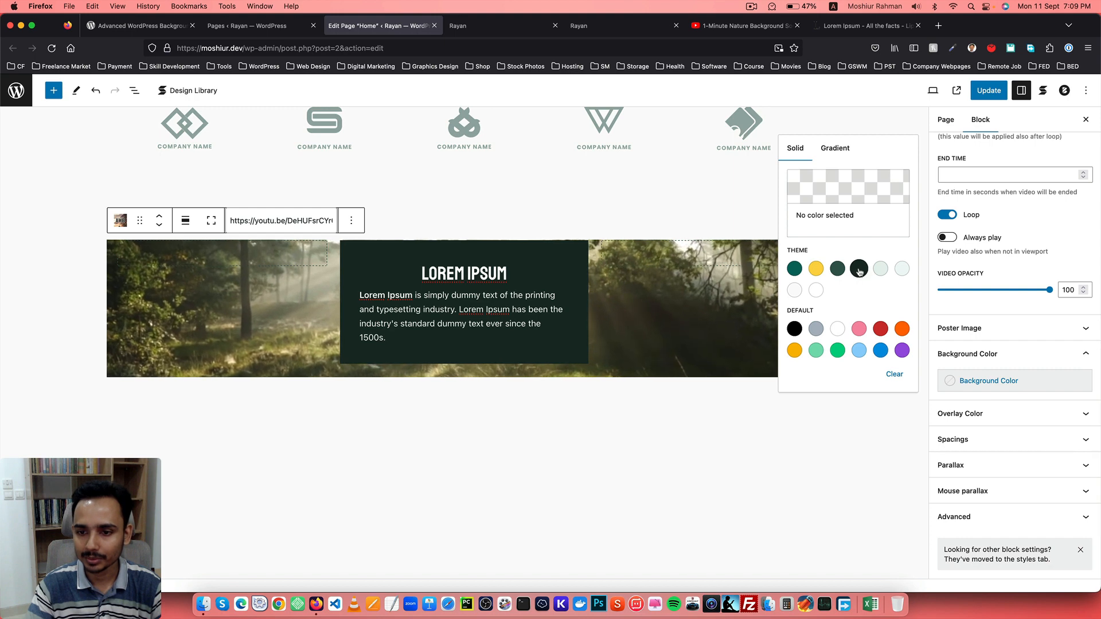
{"action": "left_click", "coordinate": [860, 273]}
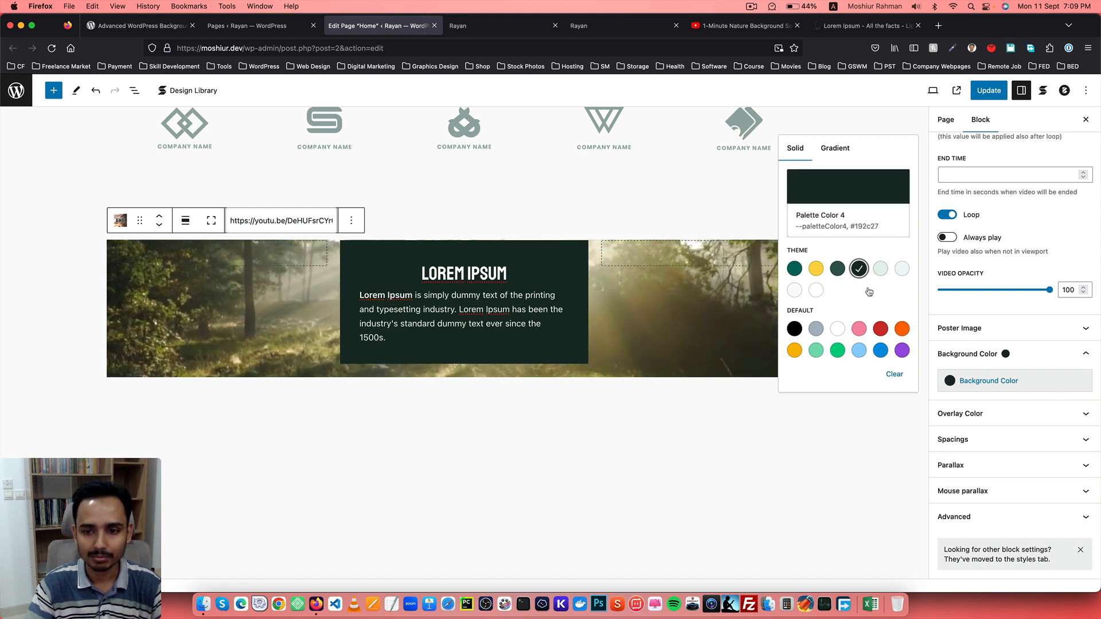
{"action": "left_click", "coordinate": [795, 329]}
{"action": "left_click", "coordinate": [859, 274]}
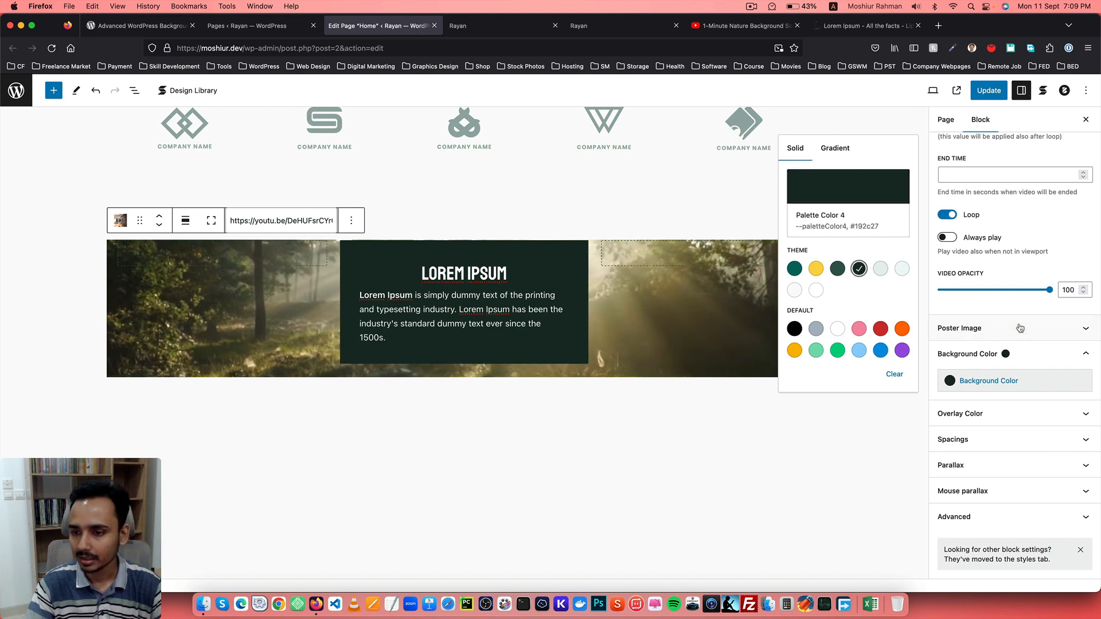
{"action": "left_click", "coordinate": [991, 302]}
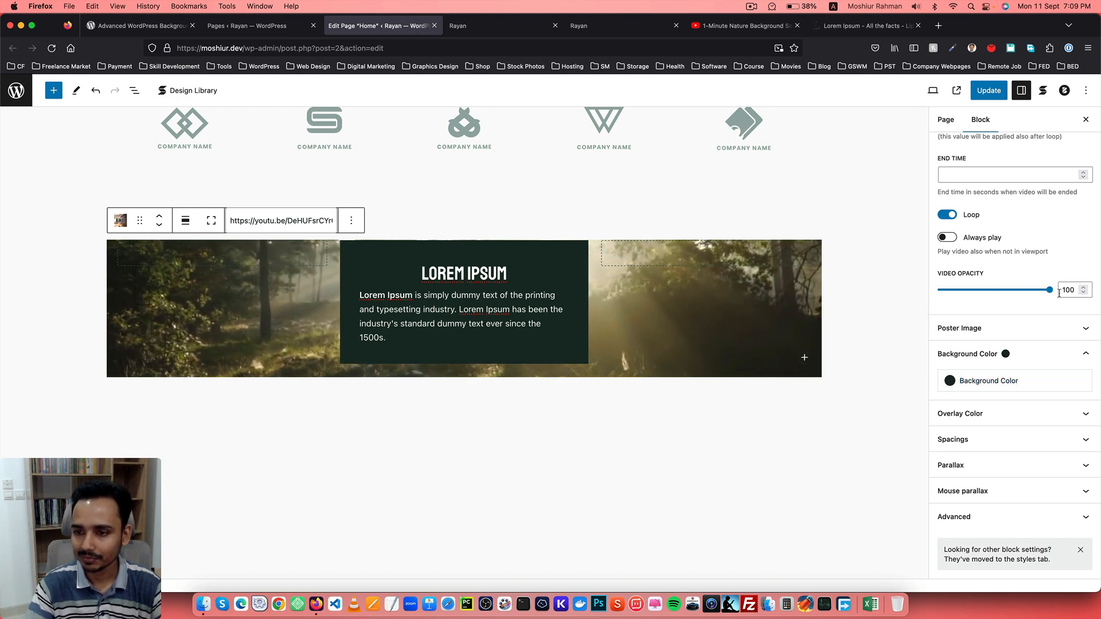
Set the background video's opacity to 30.
{"action": "left_click_drag", "start_coordinate": [1036, 293], "coordinate": [1002, 293]}
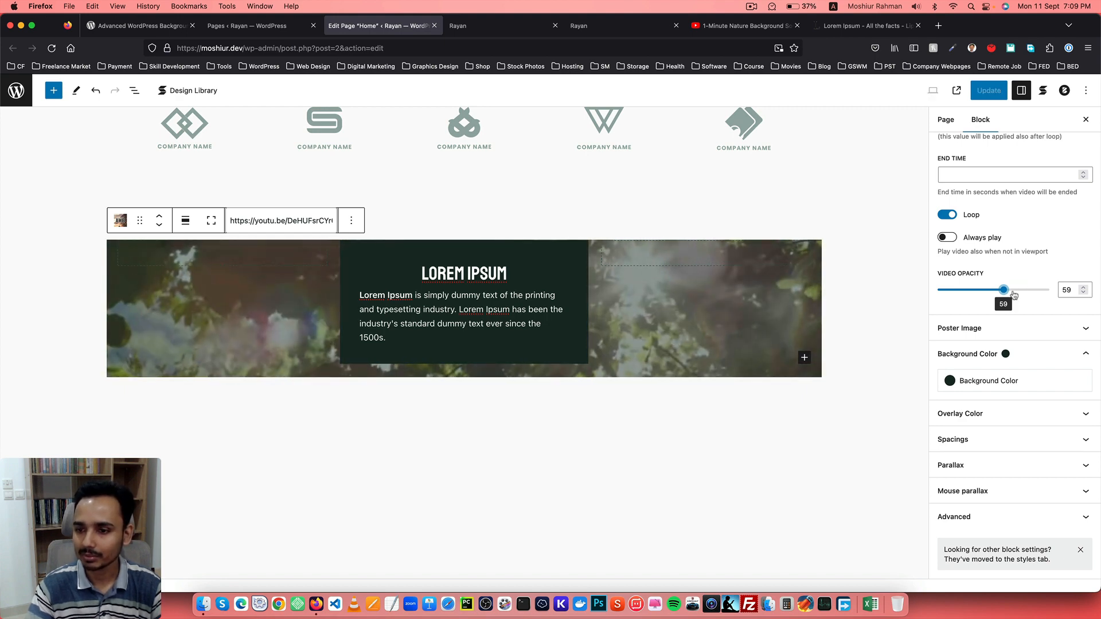
{"action": "left_click_drag", "start_coordinate": [1005, 291], "coordinate": [971, 291]}
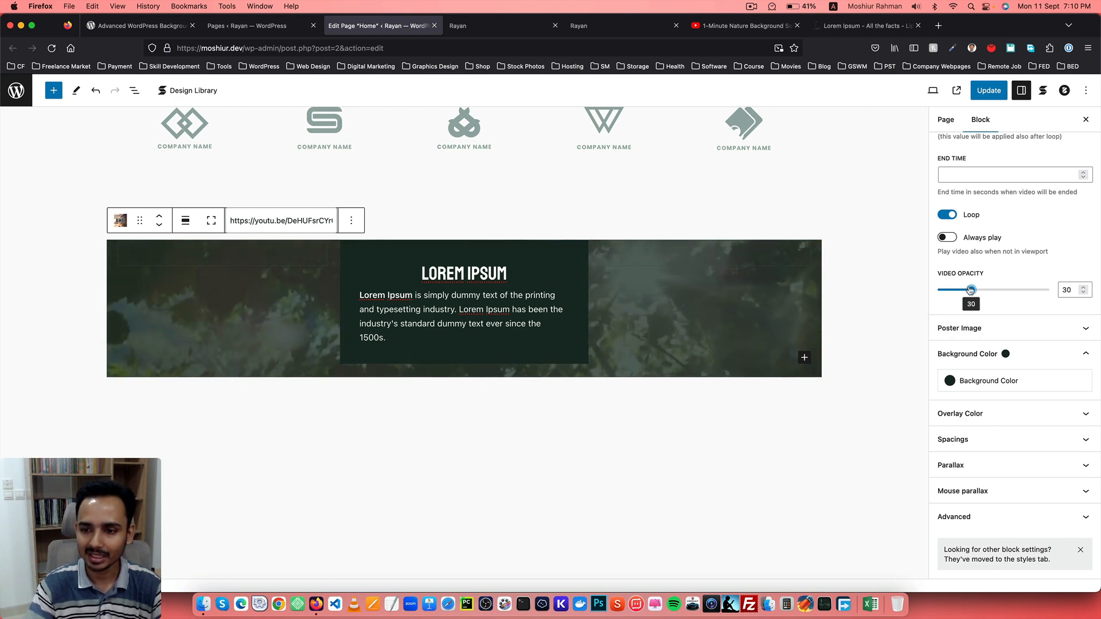
{"action": "left_click", "coordinate": [936, 292]}
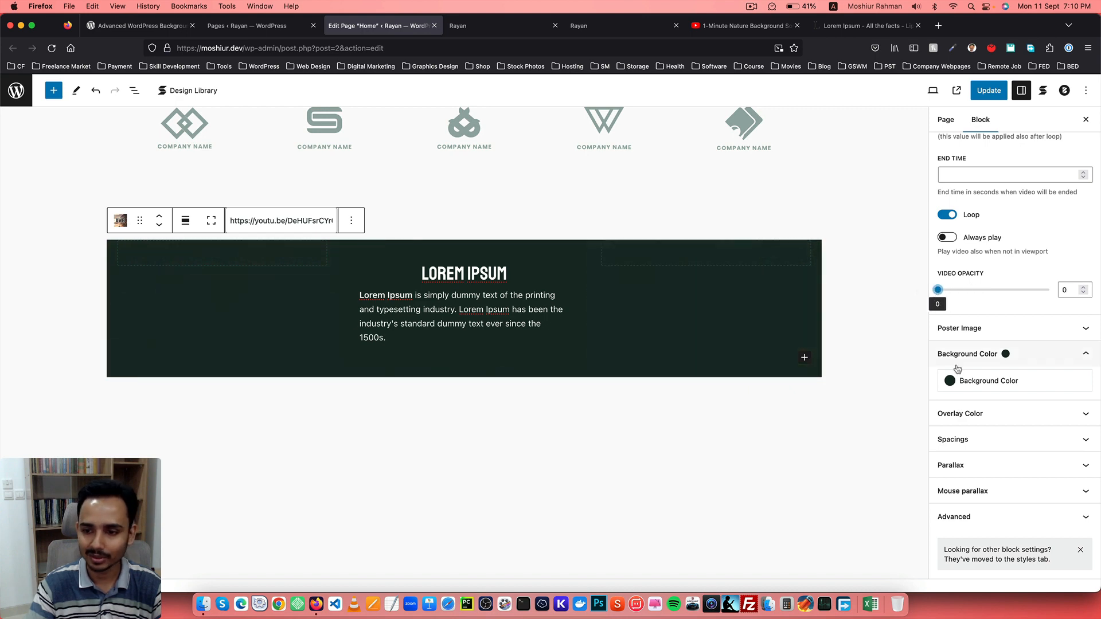
{"action": "left_click", "coordinate": [975, 384]}
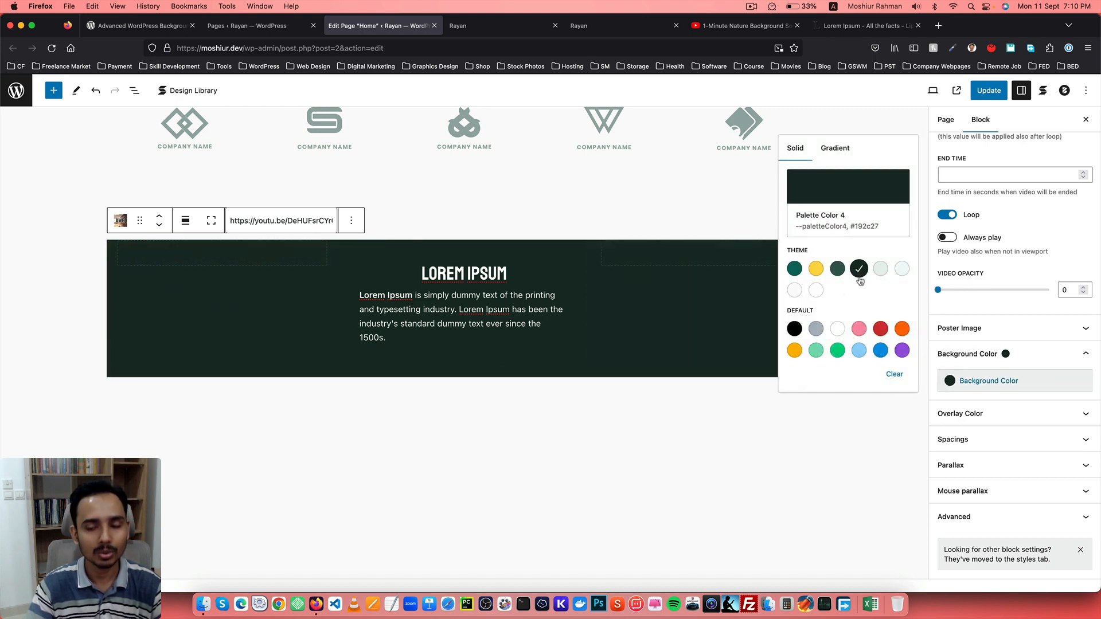
{"action": "left_click", "coordinate": [996, 306]}
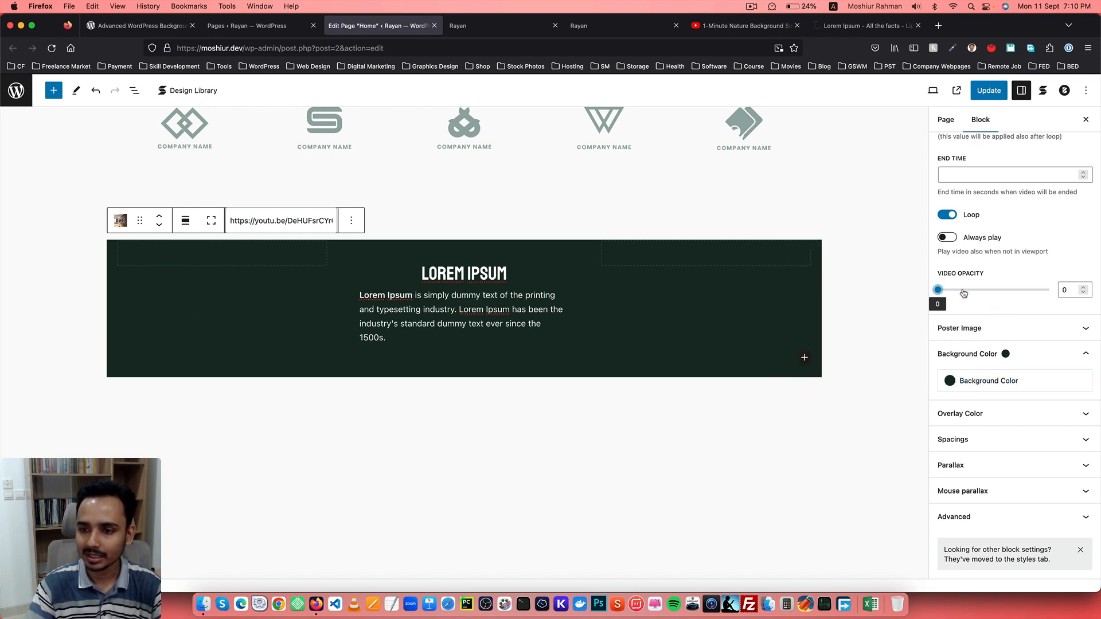
{"action": "left_click_drag", "start_coordinate": [963, 293], "coordinate": [971, 293]}
{"action": "left_click_drag", "start_coordinate": [1071, 290], "coordinate": [1008, 288]}
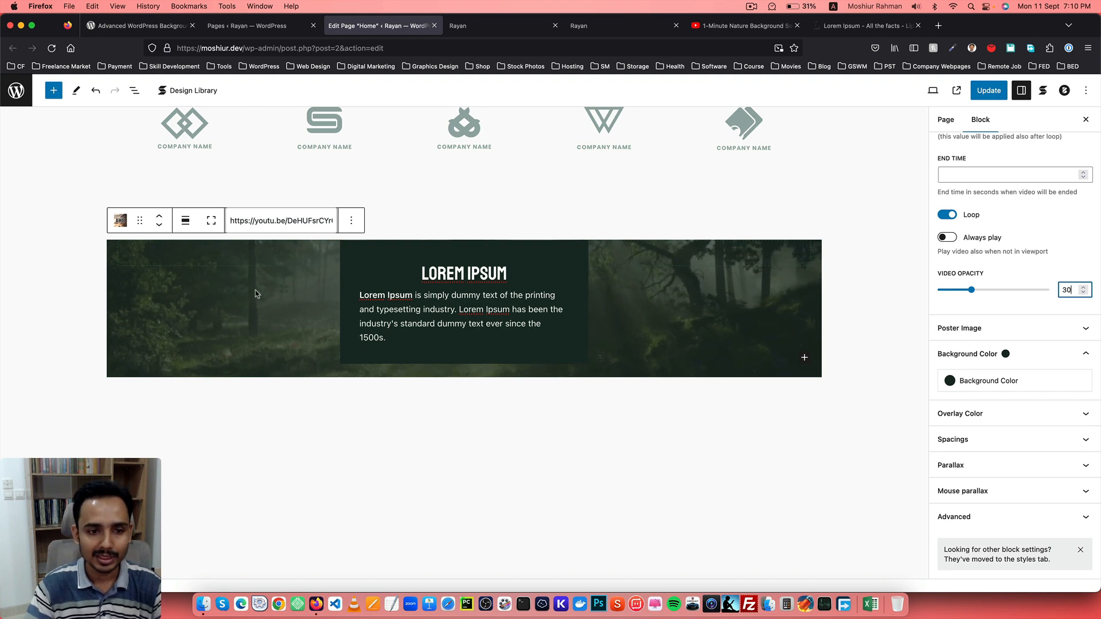
Set the text column's block spacing to 5 and update the page.
{"action": "scroll", "coordinate": [256, 294], "scroll_direction": "down", "scroll_amount": 2}
{"action": "scroll", "coordinate": [383, 300], "scroll_direction": "up", "scroll_amount": 1}
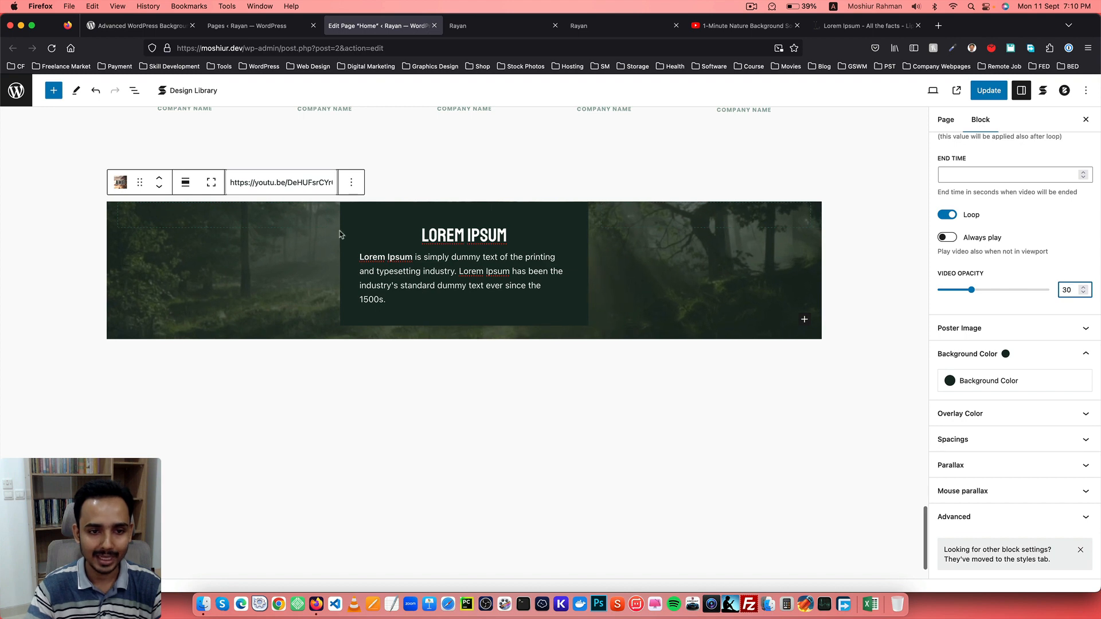
{"action": "left_click", "coordinate": [353, 214]}
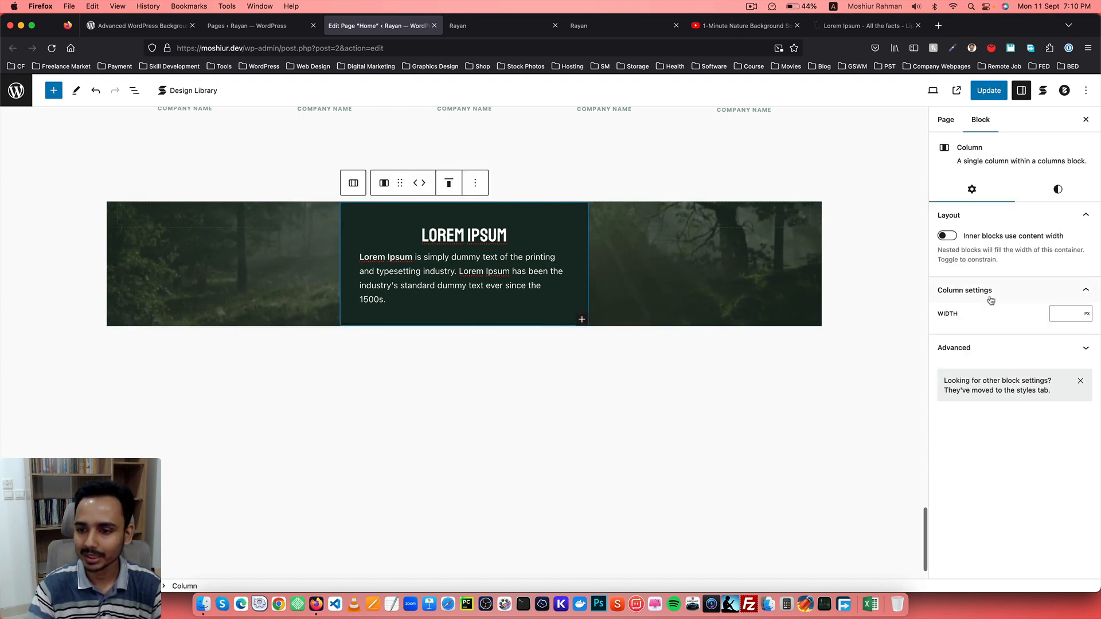
{"action": "left_click", "coordinate": [1057, 194]}
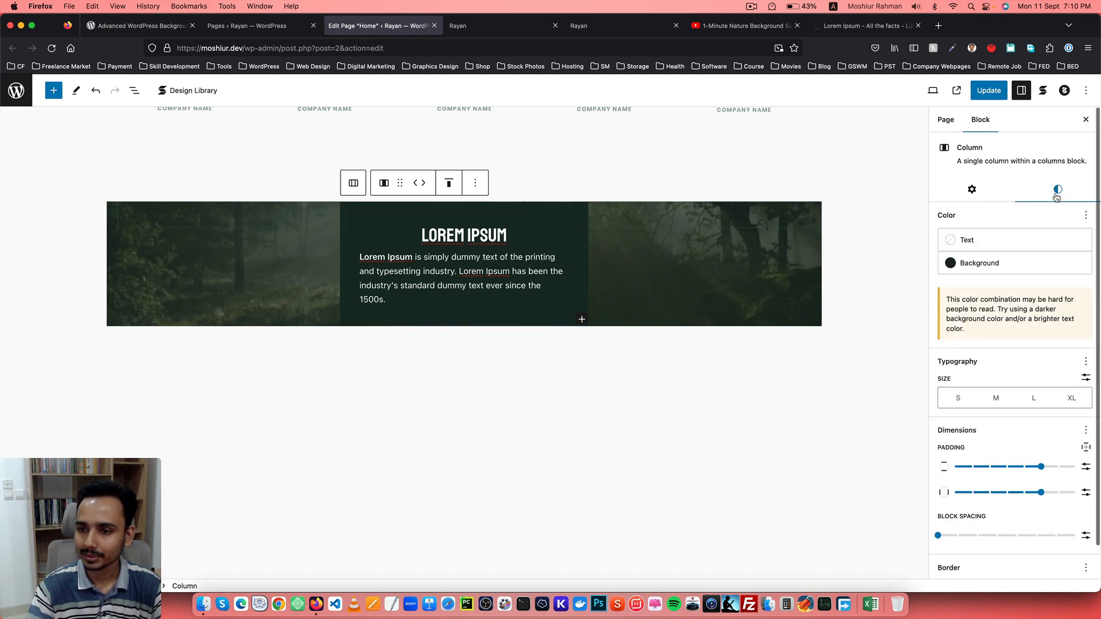
{"action": "scroll", "coordinate": [1047, 337], "scroll_direction": "down", "scroll_amount": 1}
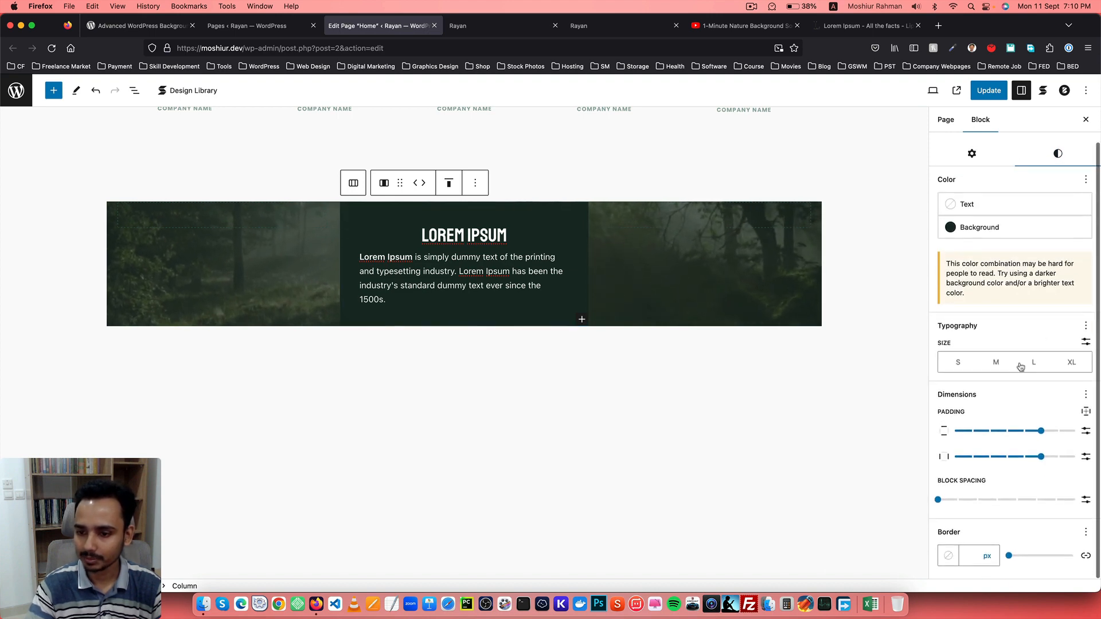
{"action": "left_click_drag", "start_coordinate": [986, 506], "coordinate": [1041, 507]}
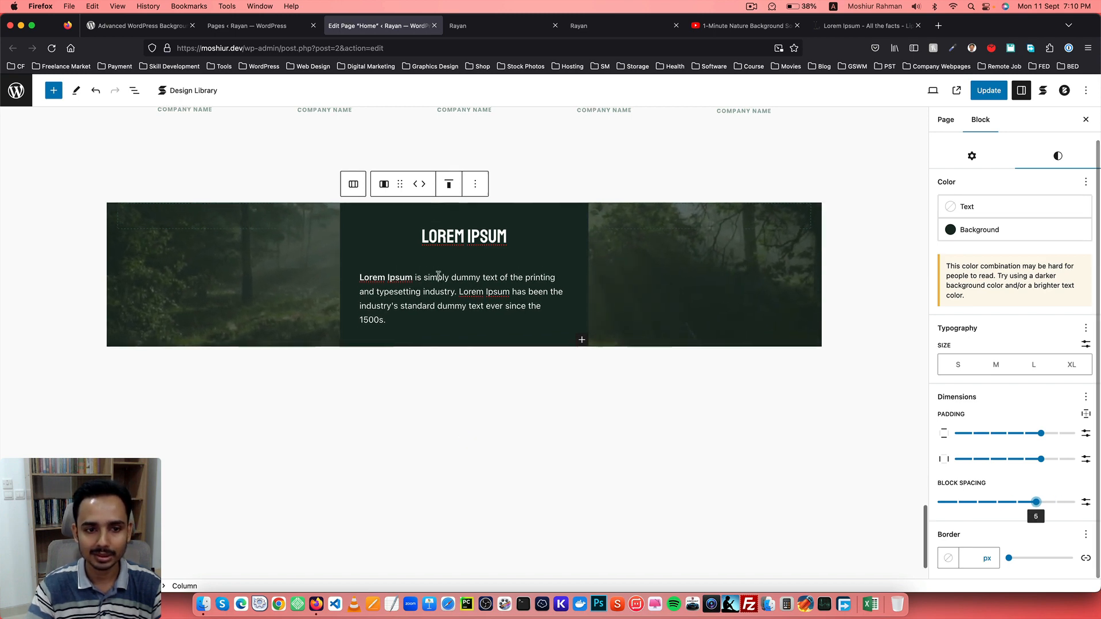
{"action": "scroll", "coordinate": [439, 278], "scroll_direction": "up", "scroll_amount": 2}
{"action": "scroll", "coordinate": [440, 279], "scroll_direction": "down", "scroll_amount": 2}
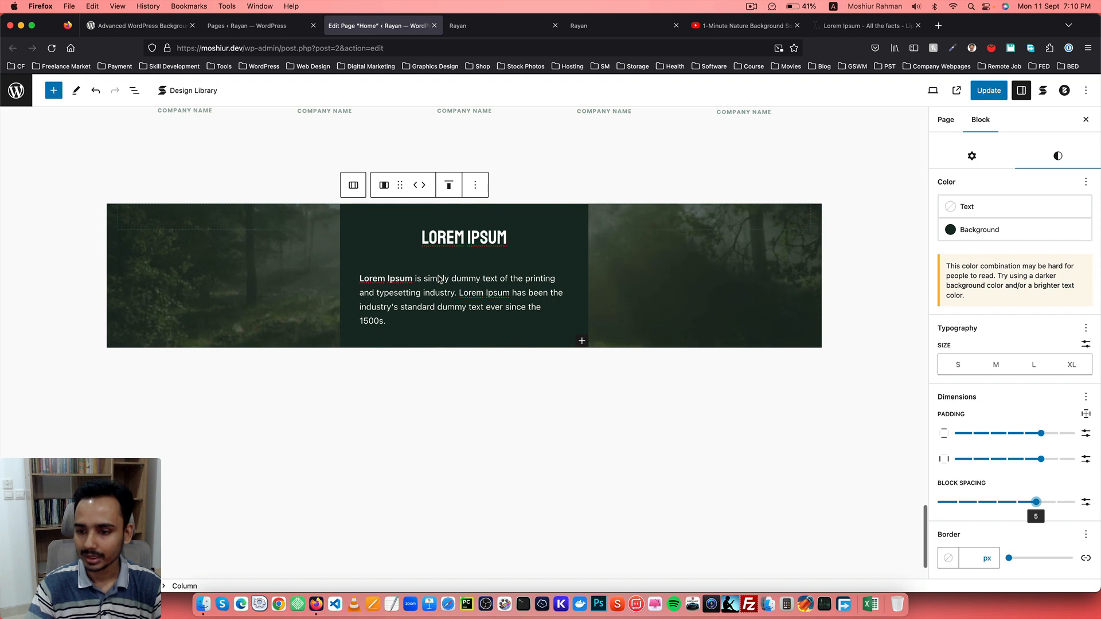
{"action": "left_click", "coordinate": [982, 93]}
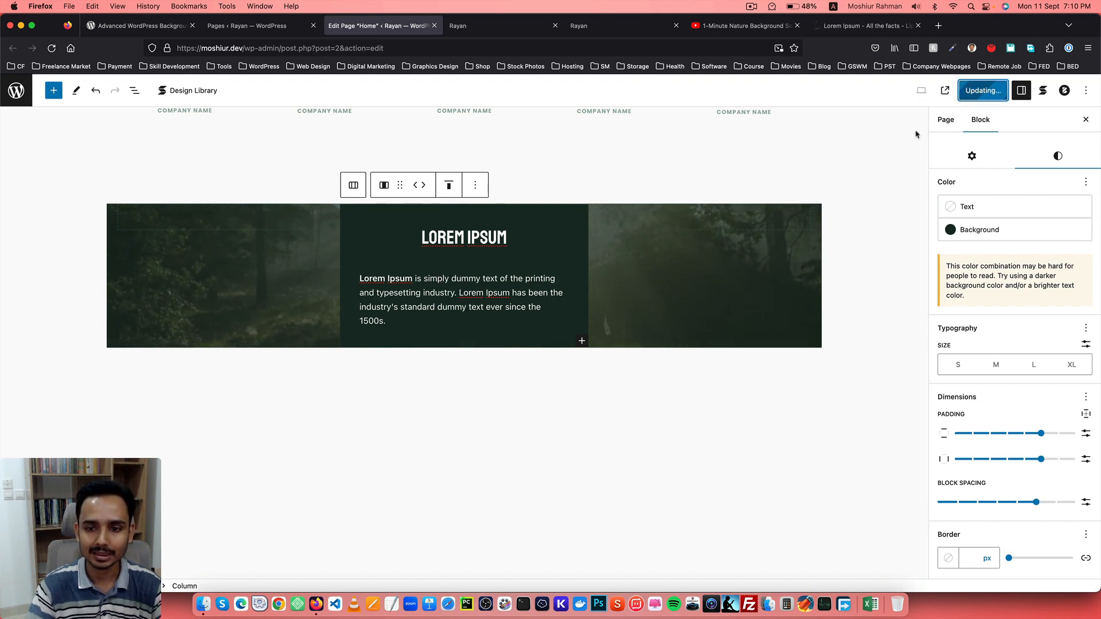
Compare the updated section on the live site with the editor.
{"action": "left_click", "coordinate": [459, 26]}
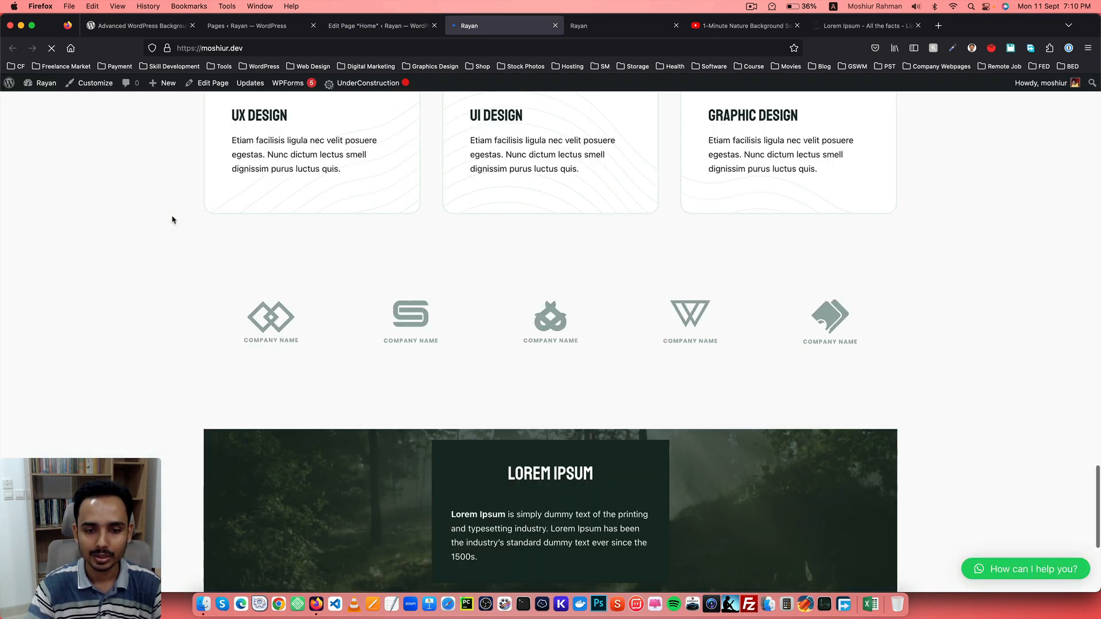
{"action": "scroll", "coordinate": [172, 220], "scroll_direction": "down", "scroll_amount": 5}
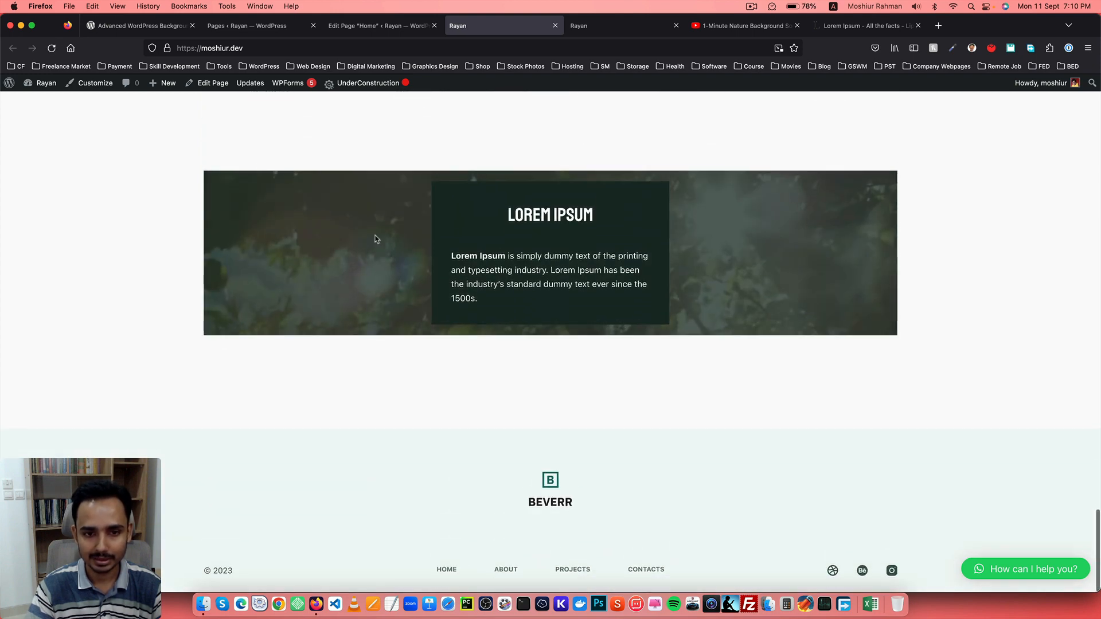
{"action": "left_click", "coordinate": [384, 29]}
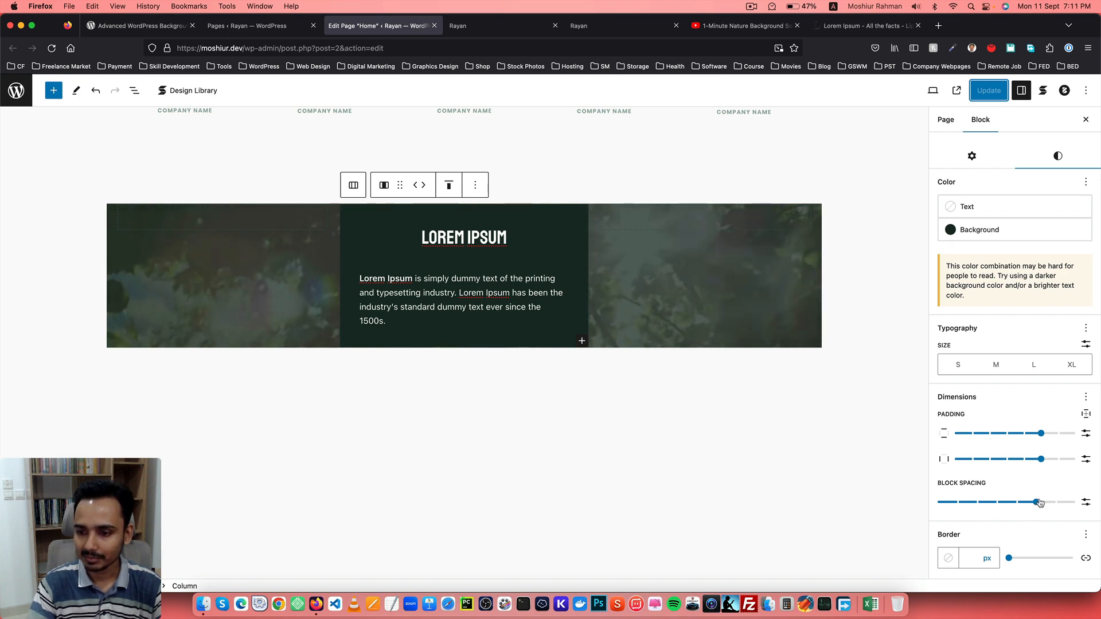
Set the text column's block spacing back to 0 and select its parent Background (AWB) block.
{"action": "left_click_drag", "start_coordinate": [973, 504], "coordinate": [938, 503]}
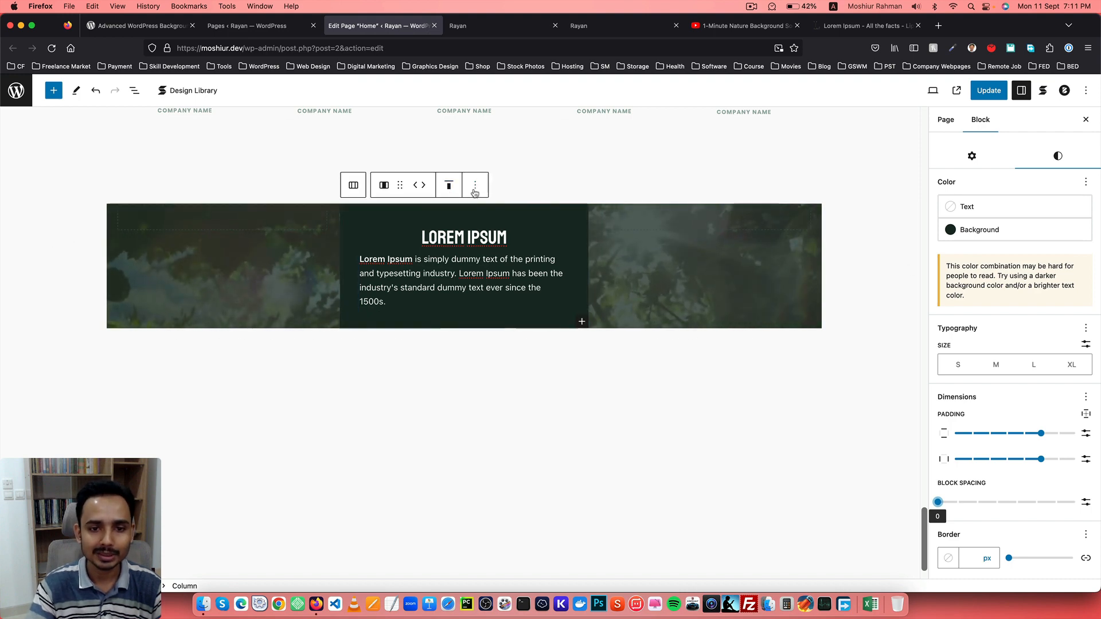
{"action": "left_click", "coordinate": [475, 185]}
{"action": "left_click", "coordinate": [494, 229]}
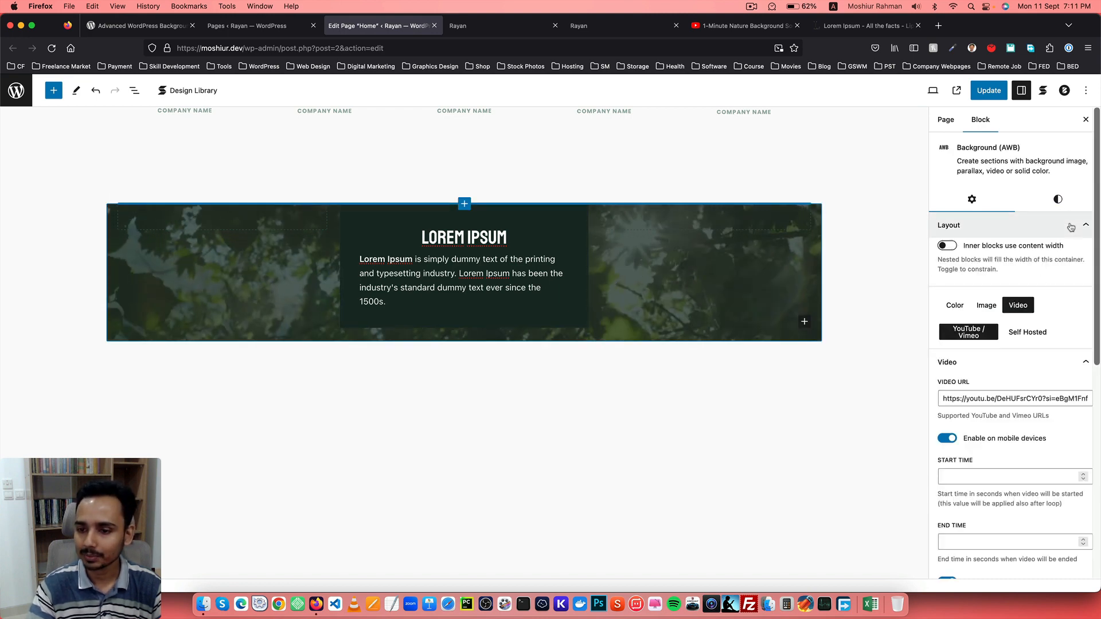
Examine the Background block's Spacings and Overlay Color options.
{"action": "scroll", "coordinate": [1044, 291], "scroll_direction": "down", "scroll_amount": 1}
{"action": "scroll", "coordinate": [1044, 292], "scroll_direction": "down", "scroll_amount": 6}
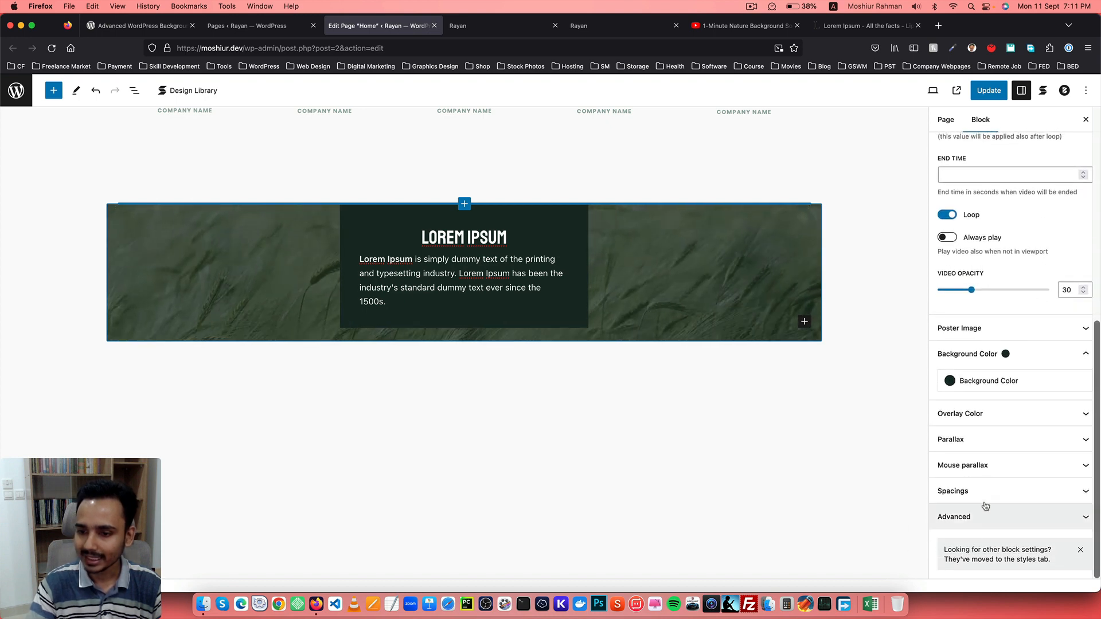
{"action": "left_click", "coordinate": [980, 487]}
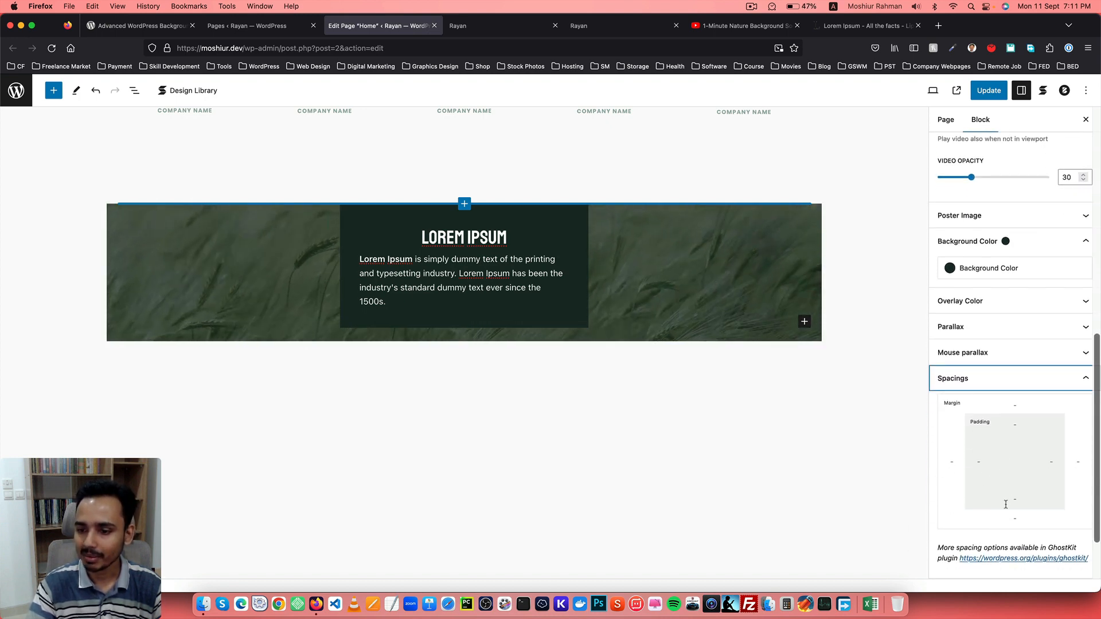
{"action": "left_click", "coordinate": [995, 379]}
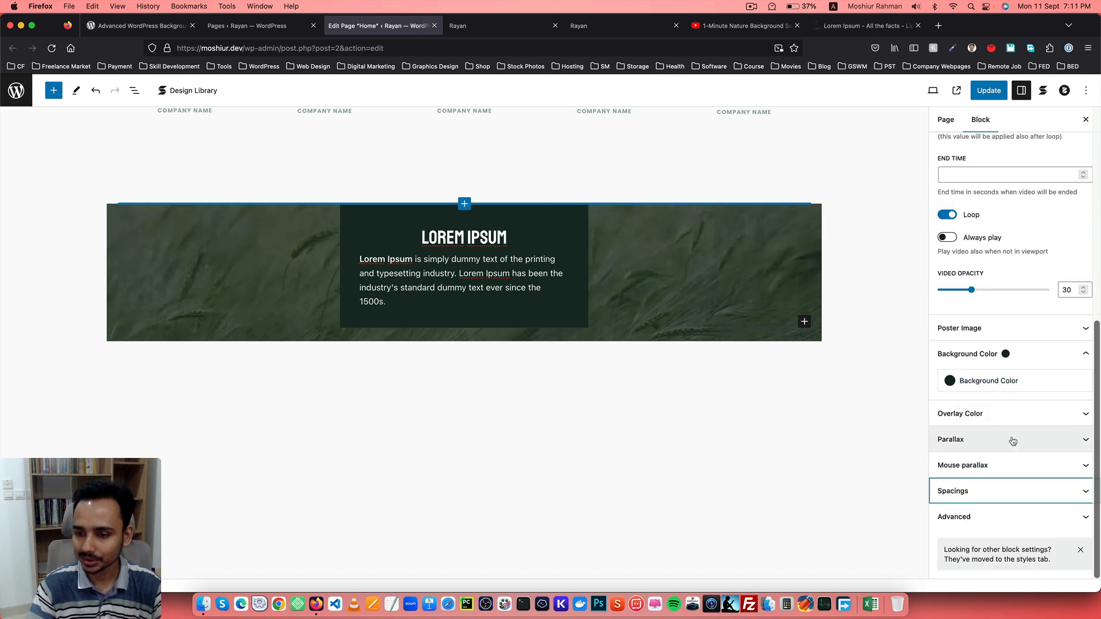
{"action": "left_click", "coordinate": [998, 414]}
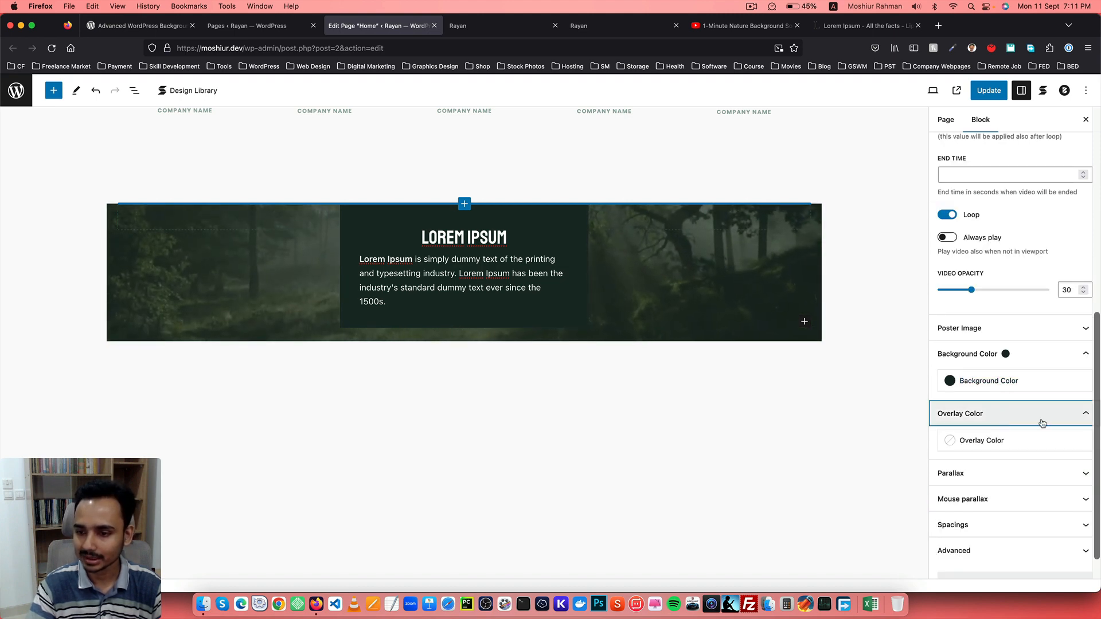
{"action": "scroll", "coordinate": [1050, 286], "scroll_direction": "up", "scroll_amount": 15}
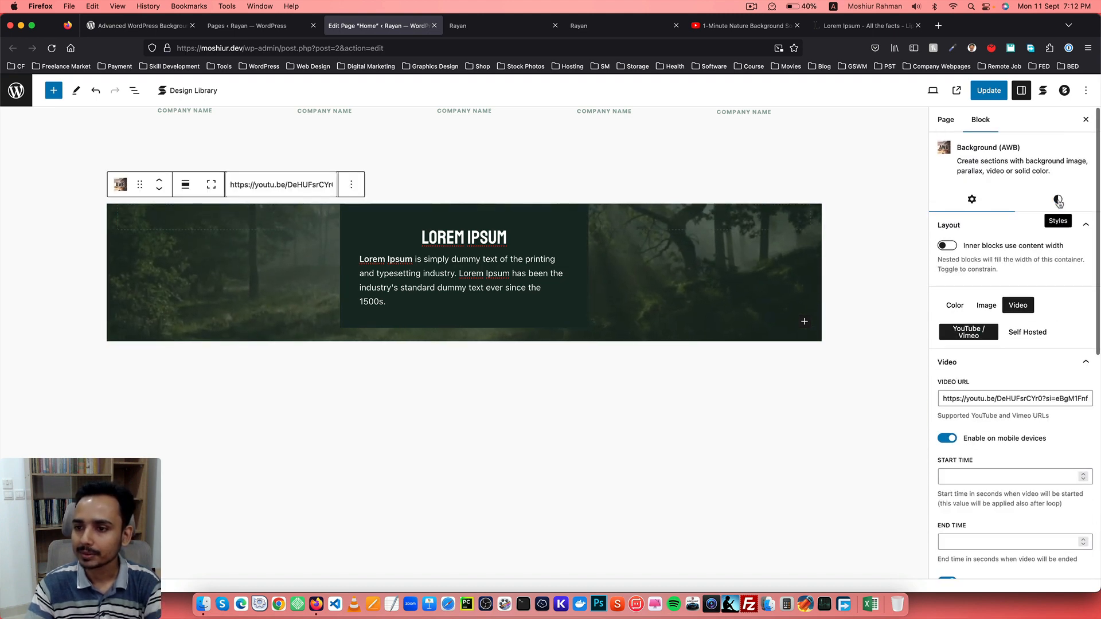
Set the Background block's block spacing to 5 and update the page.
{"action": "left_click", "coordinate": [1051, 204]}
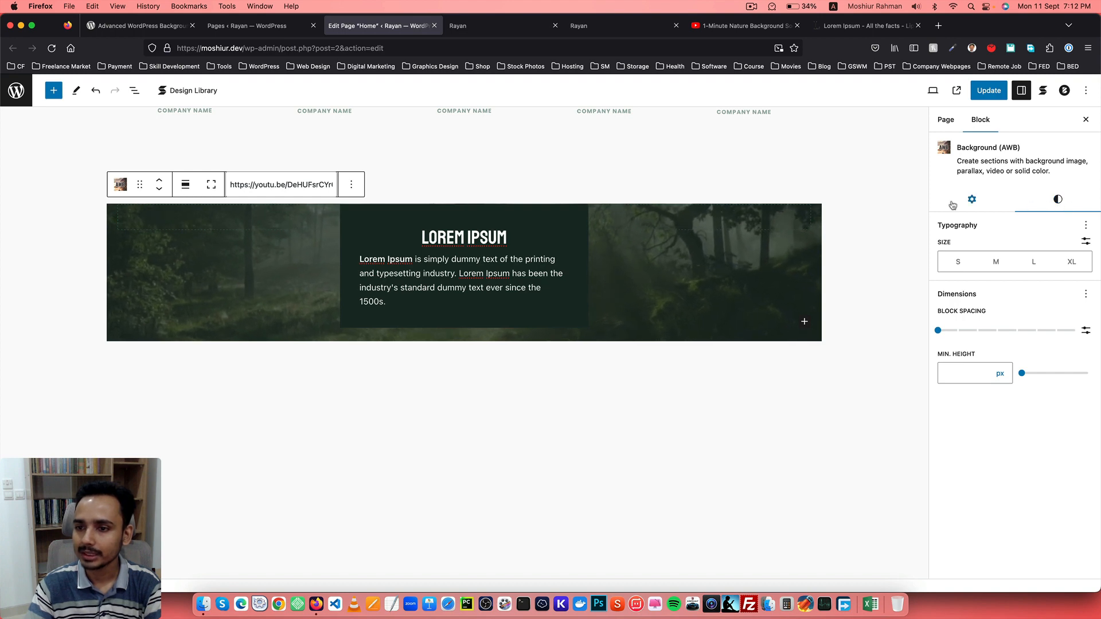
{"action": "left_click", "coordinate": [965, 333]}
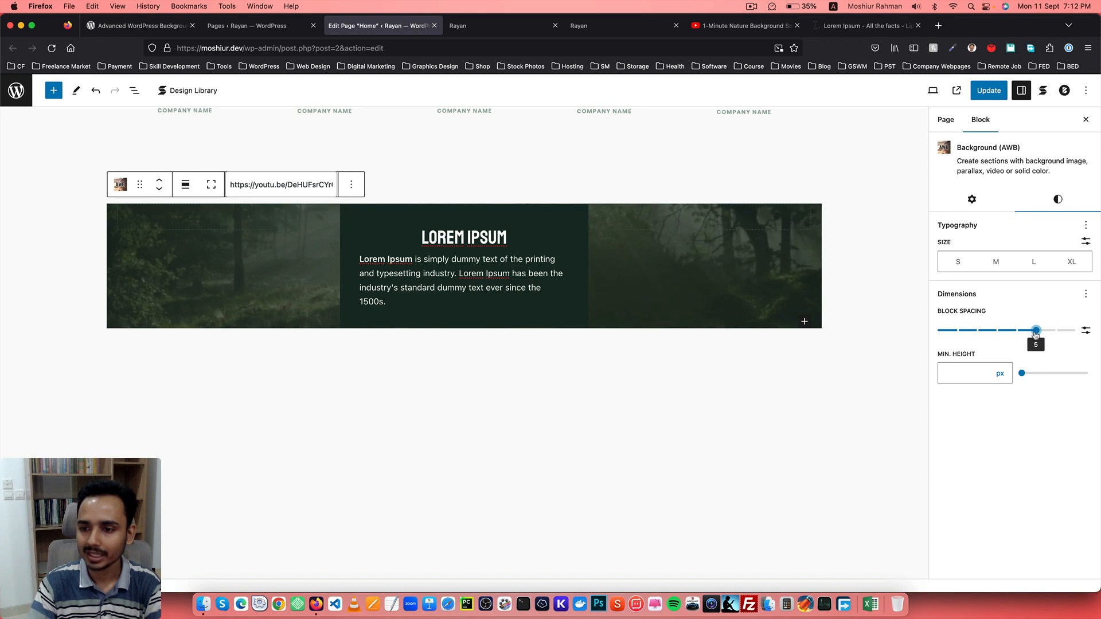
{"action": "left_click", "coordinate": [985, 92]}
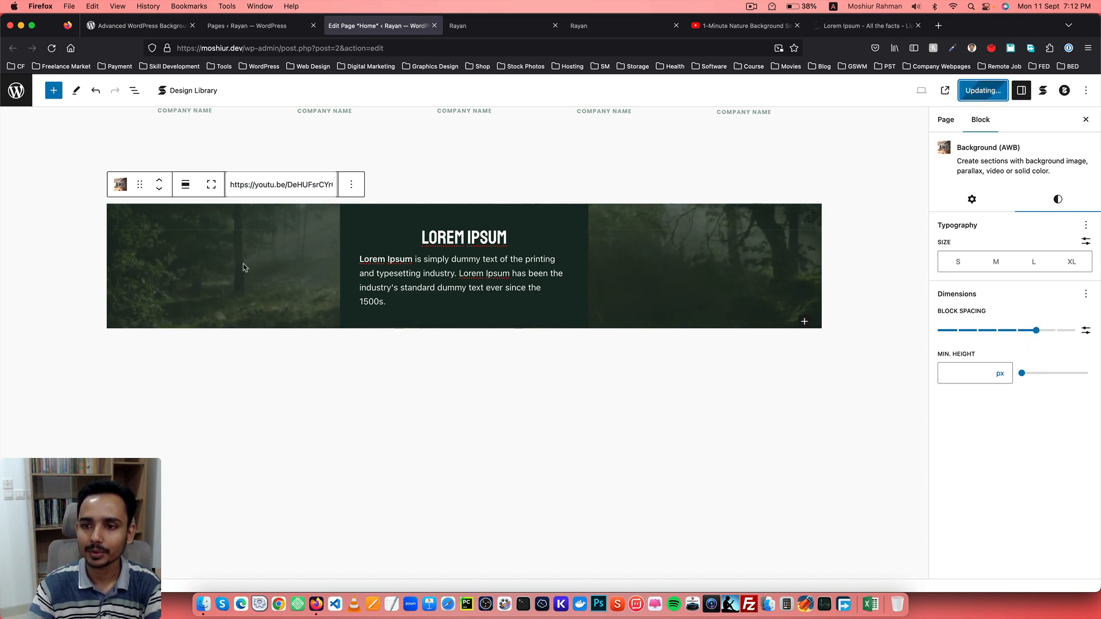
Reload the live site to check the section, then return to the editor.
{"action": "left_click", "coordinate": [483, 27]}
{"action": "left_click", "coordinate": [52, 48]}
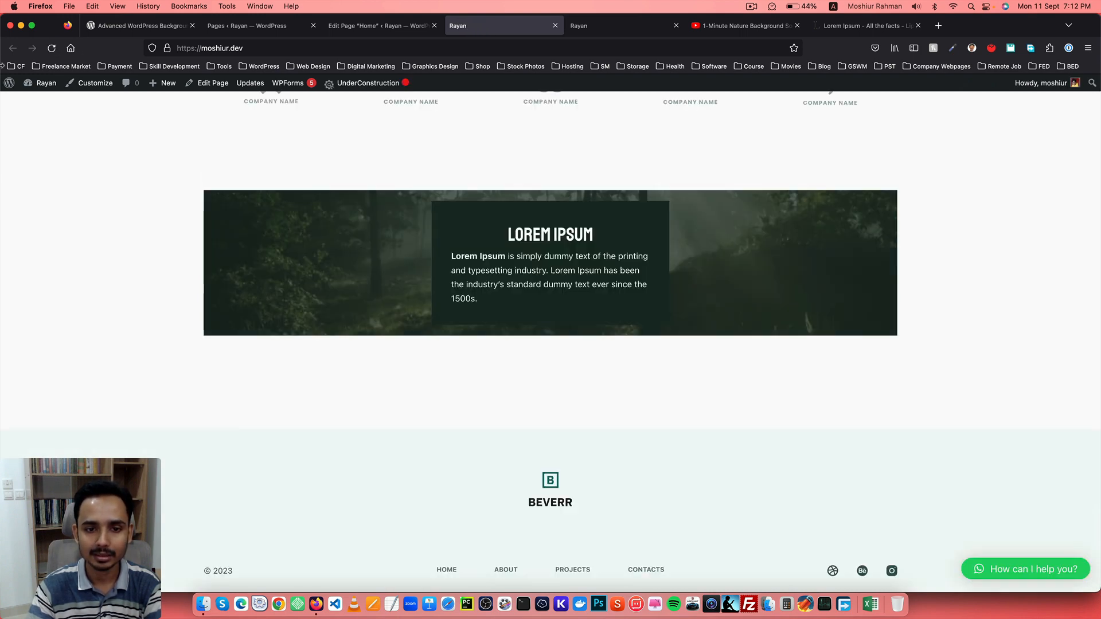
{"action": "left_click", "coordinate": [398, 29]}
Try a larger custom rem block spacing for the Background block, then switch back to preset spacing.
{"action": "left_click", "coordinate": [1086, 330]}
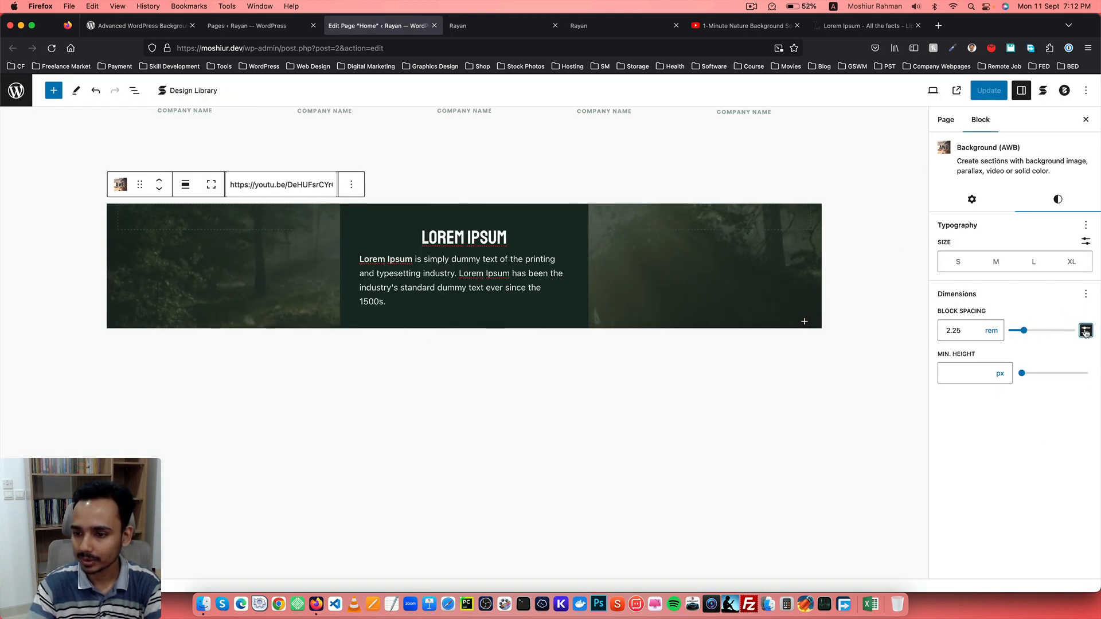
{"action": "left_click_drag", "start_coordinate": [1026, 334], "coordinate": [1072, 332]}
{"action": "left_click", "coordinate": [1080, 333]}
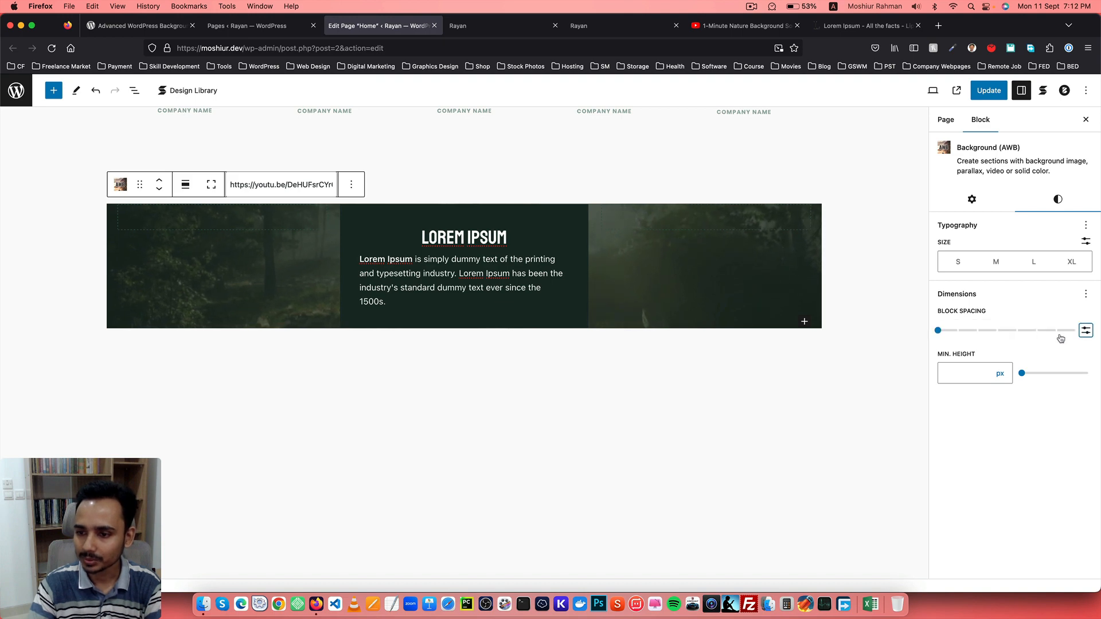
Try a minimum height of 700 px for the Background block, then clear it.
{"action": "left_click", "coordinate": [963, 370]}
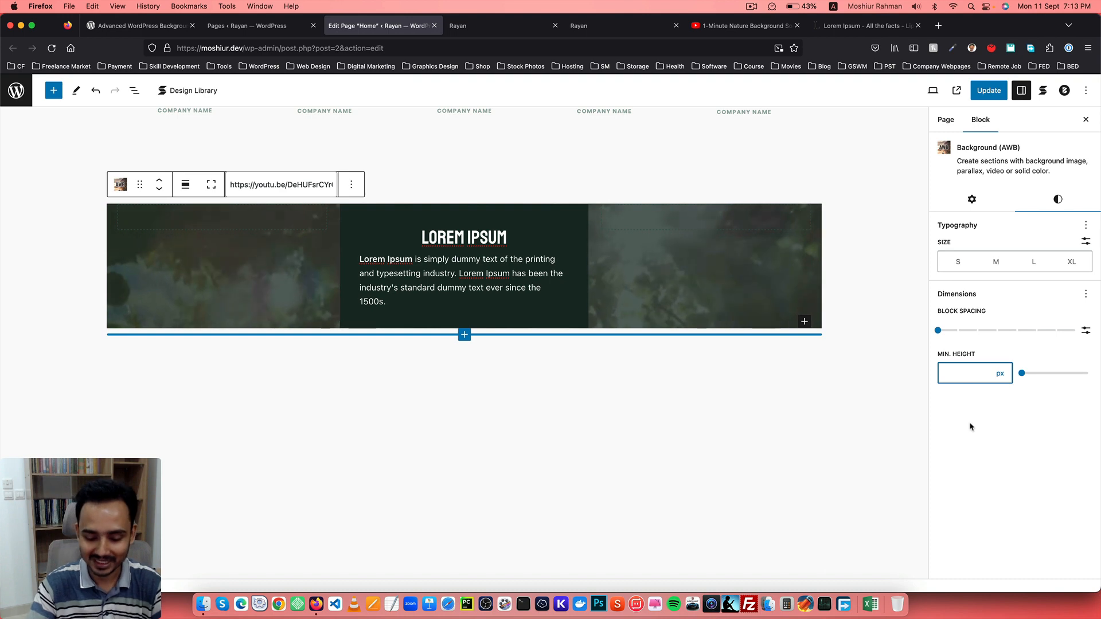
{"action": "type", "text": "00"}
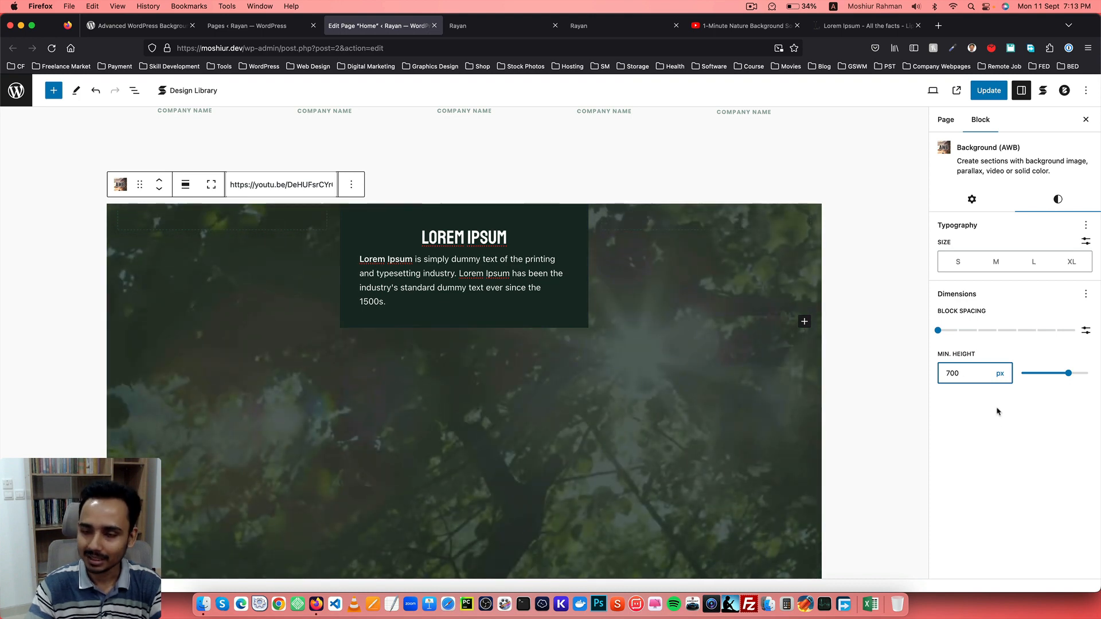
{"action": "key", "text": "BackSpace"}
{"action": "key", "text": "BackSpace"}
{"action": "key", "text": "BackSpace"}
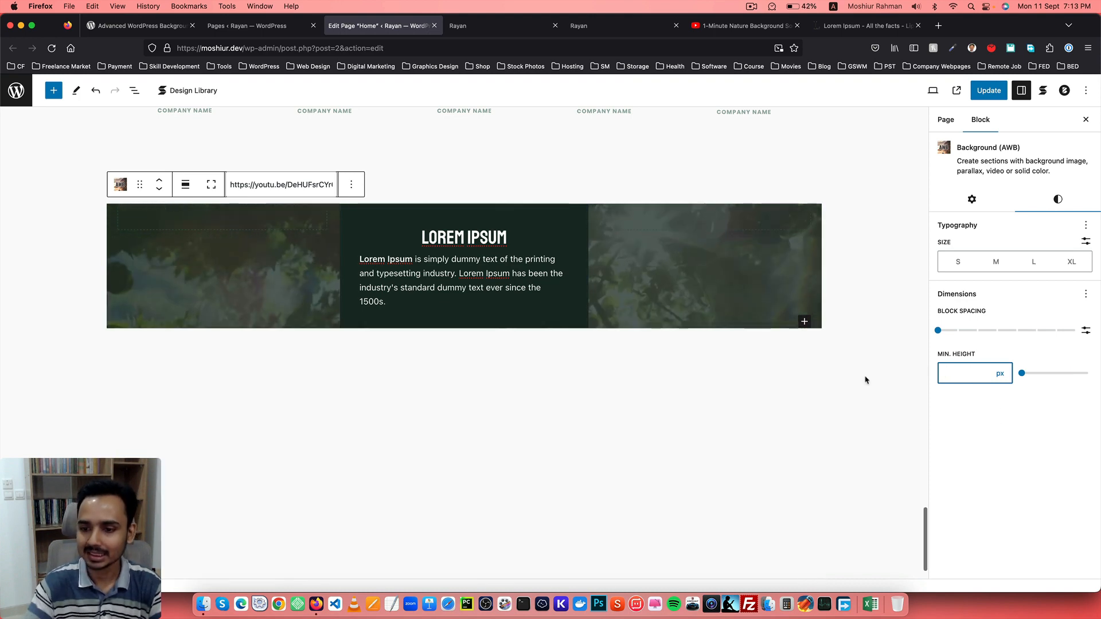
Select the Columns block inside the Background block, set its margin to preset 7, and update the page.
{"action": "left_click", "coordinate": [353, 226]}
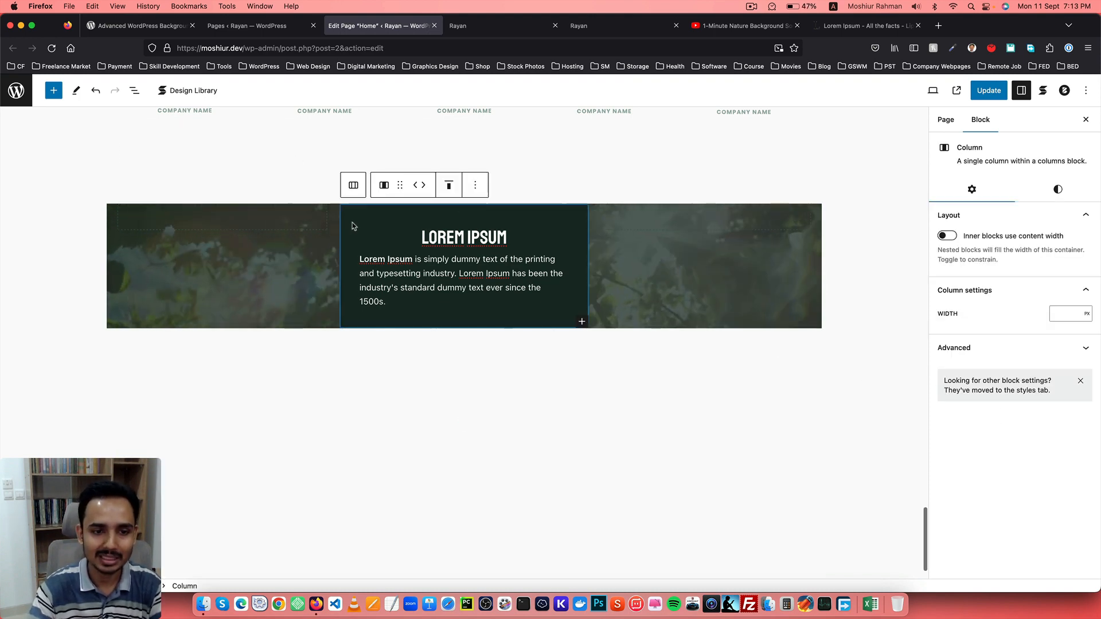
{"action": "left_click", "coordinate": [475, 184]}
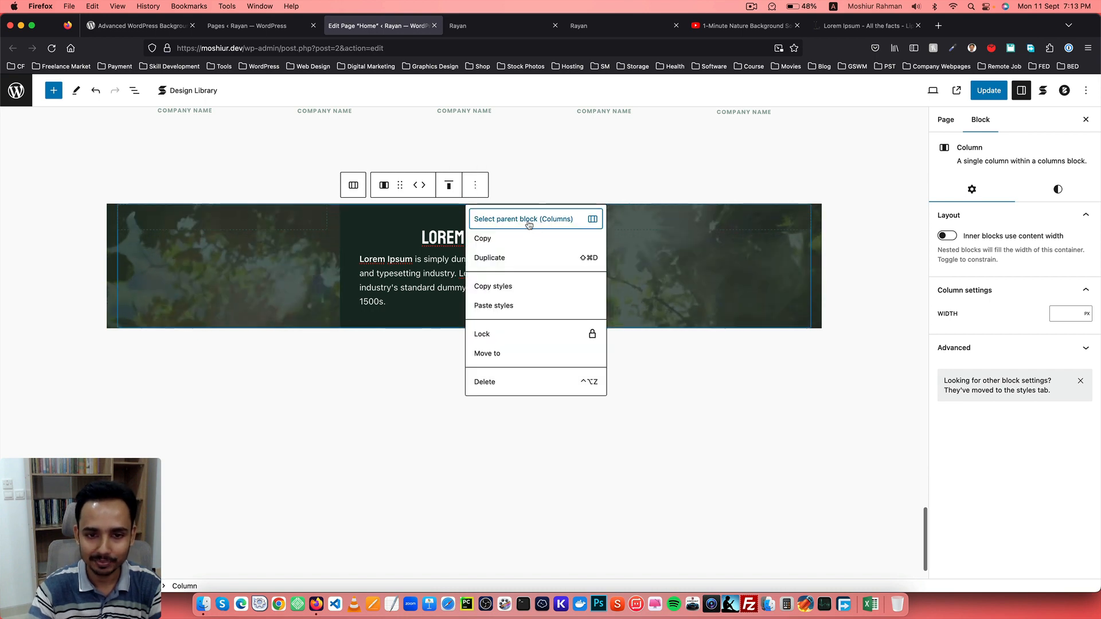
{"action": "left_click", "coordinate": [525, 221]}
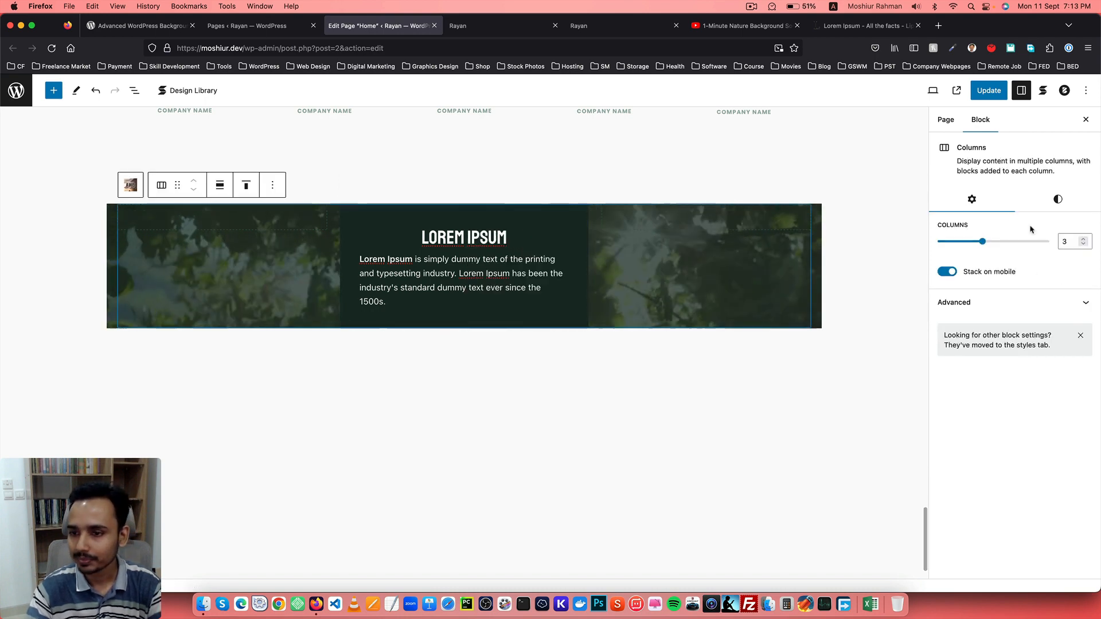
{"action": "left_click", "coordinate": [1059, 201]}
{"action": "scroll", "coordinate": [1004, 329], "scroll_direction": "down", "scroll_amount": 3}
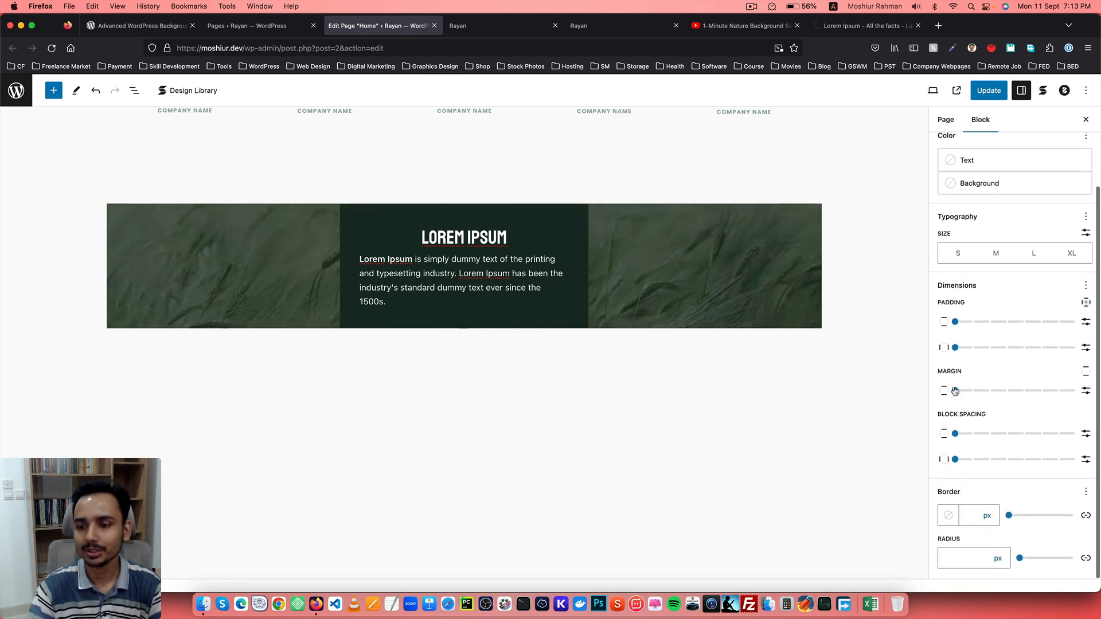
{"action": "left_click_drag", "start_coordinate": [957, 391], "coordinate": [1084, 397]}
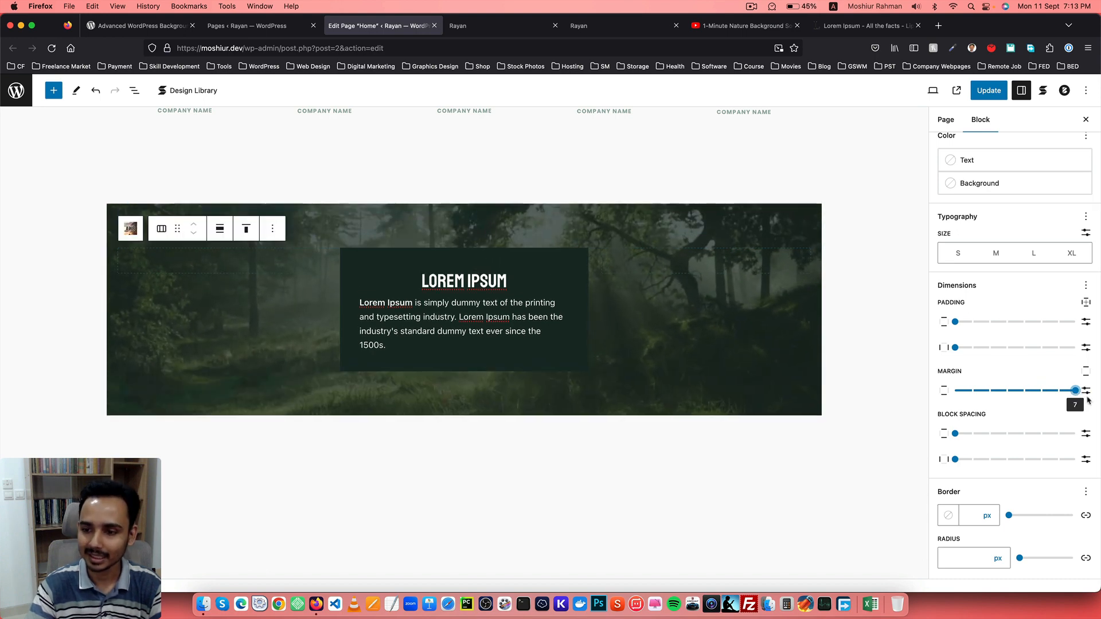
{"action": "left_click", "coordinate": [1086, 391]}
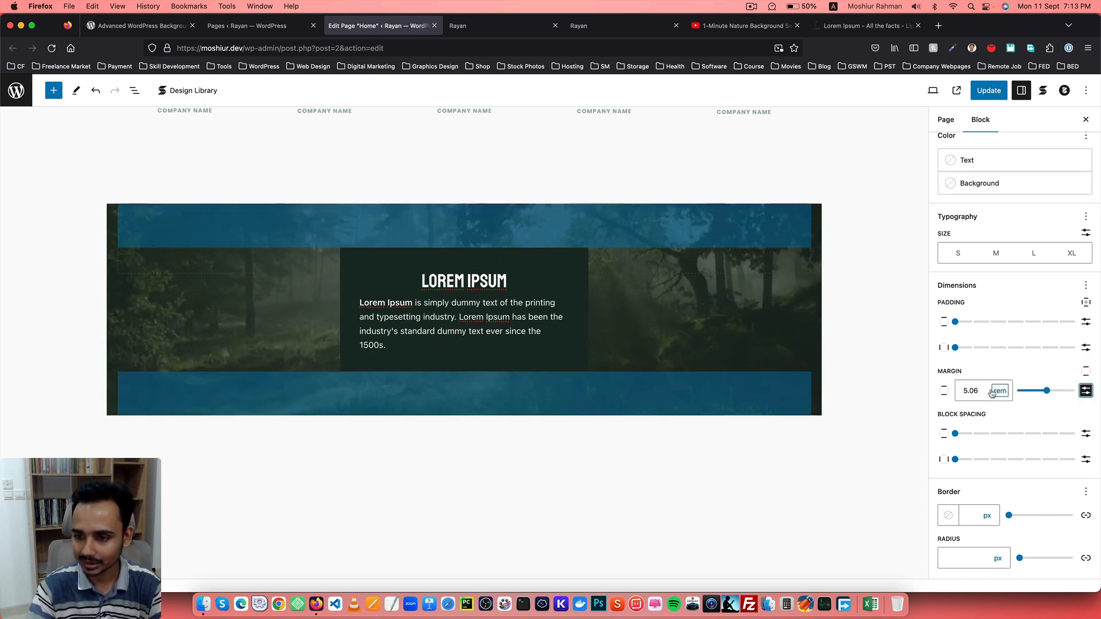
{"action": "left_click", "coordinate": [1086, 393]}
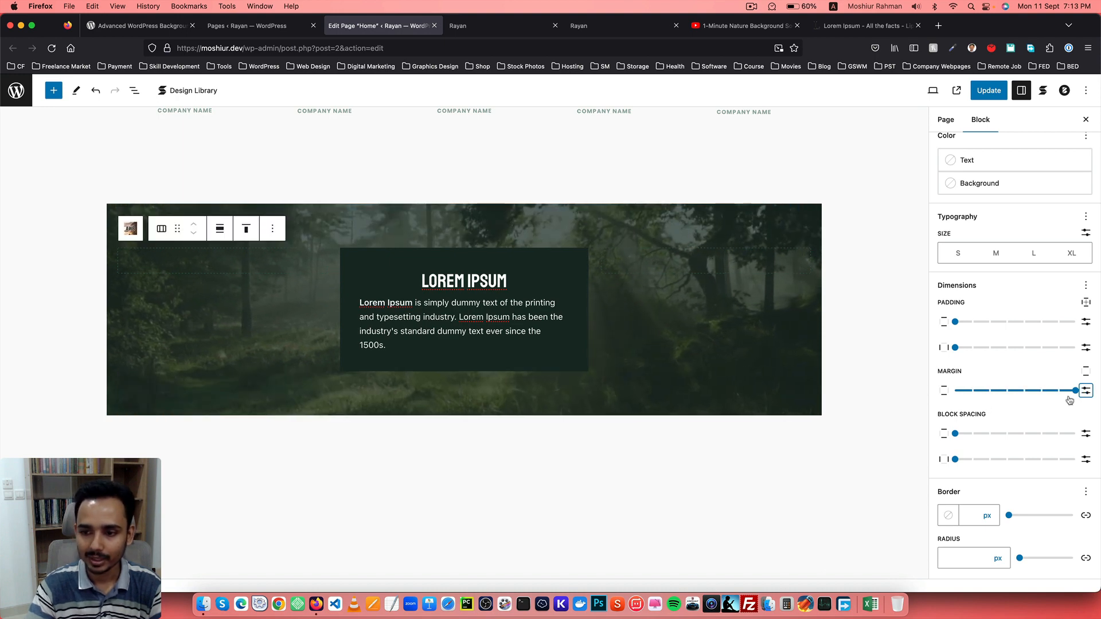
{"action": "left_click", "coordinate": [987, 92]}
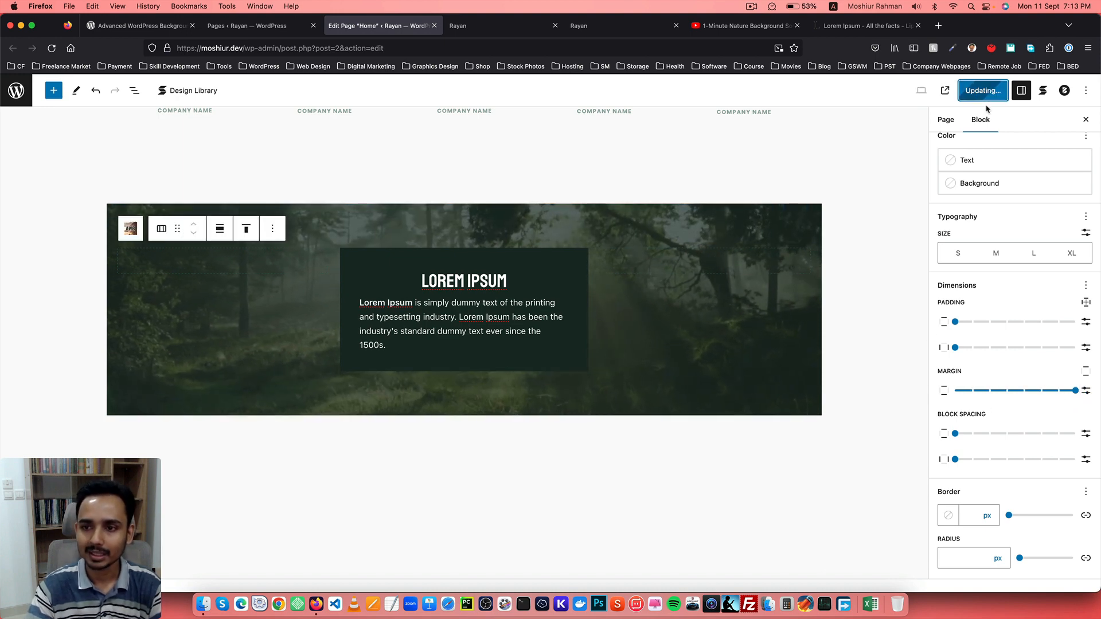
Reload the live site to check the section, then return to the editor.
{"action": "left_click", "coordinate": [485, 26]}
{"action": "left_click", "coordinate": [51, 48]}
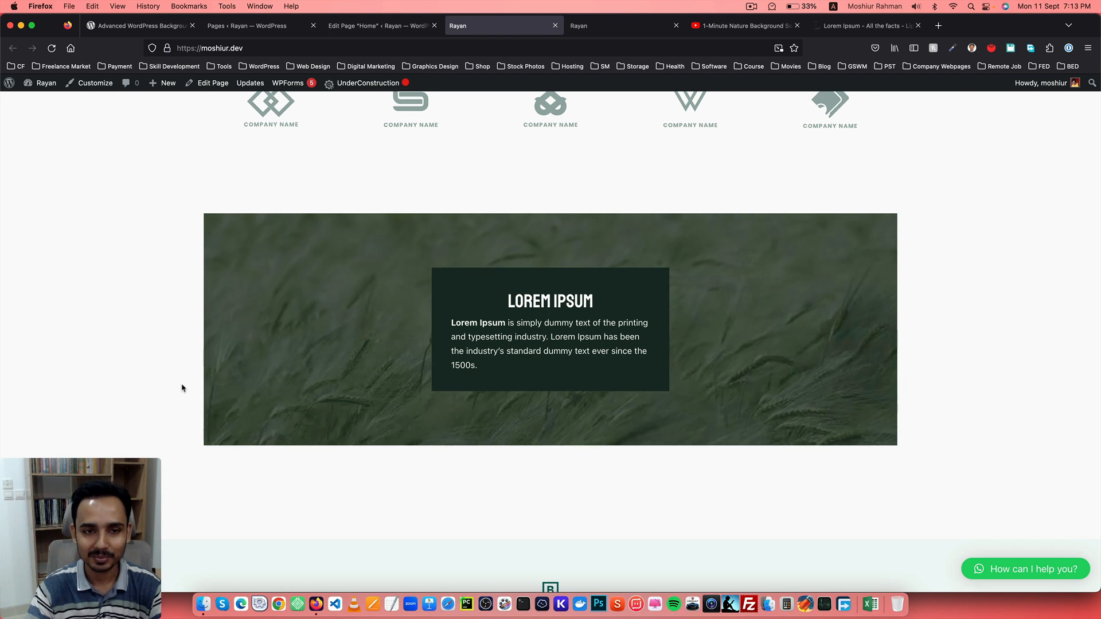
{"action": "left_click", "coordinate": [378, 26]}
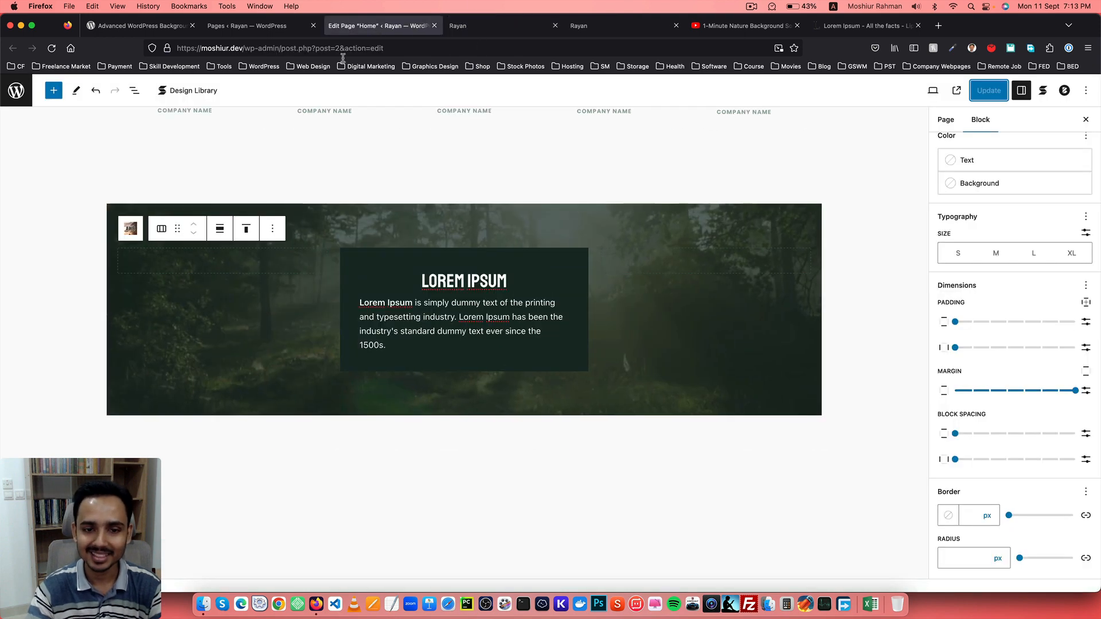